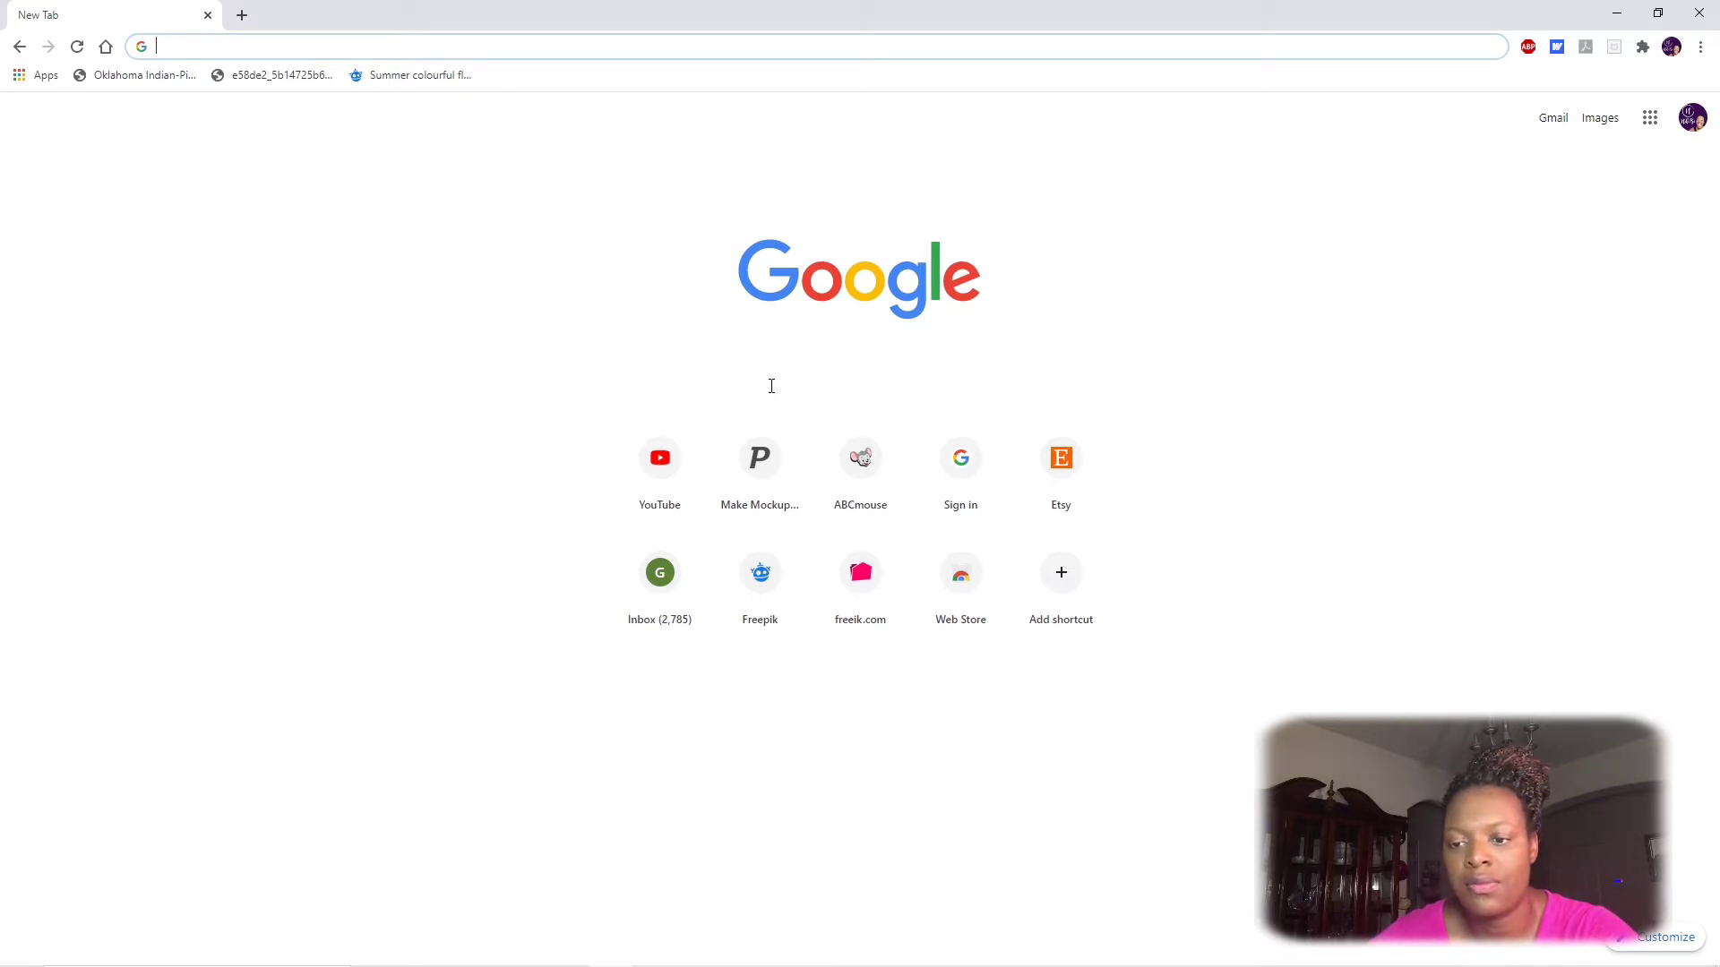
- Search Google for 'Mickey coloring pages'
{"action": "left_click", "coordinate": [905, 303]}
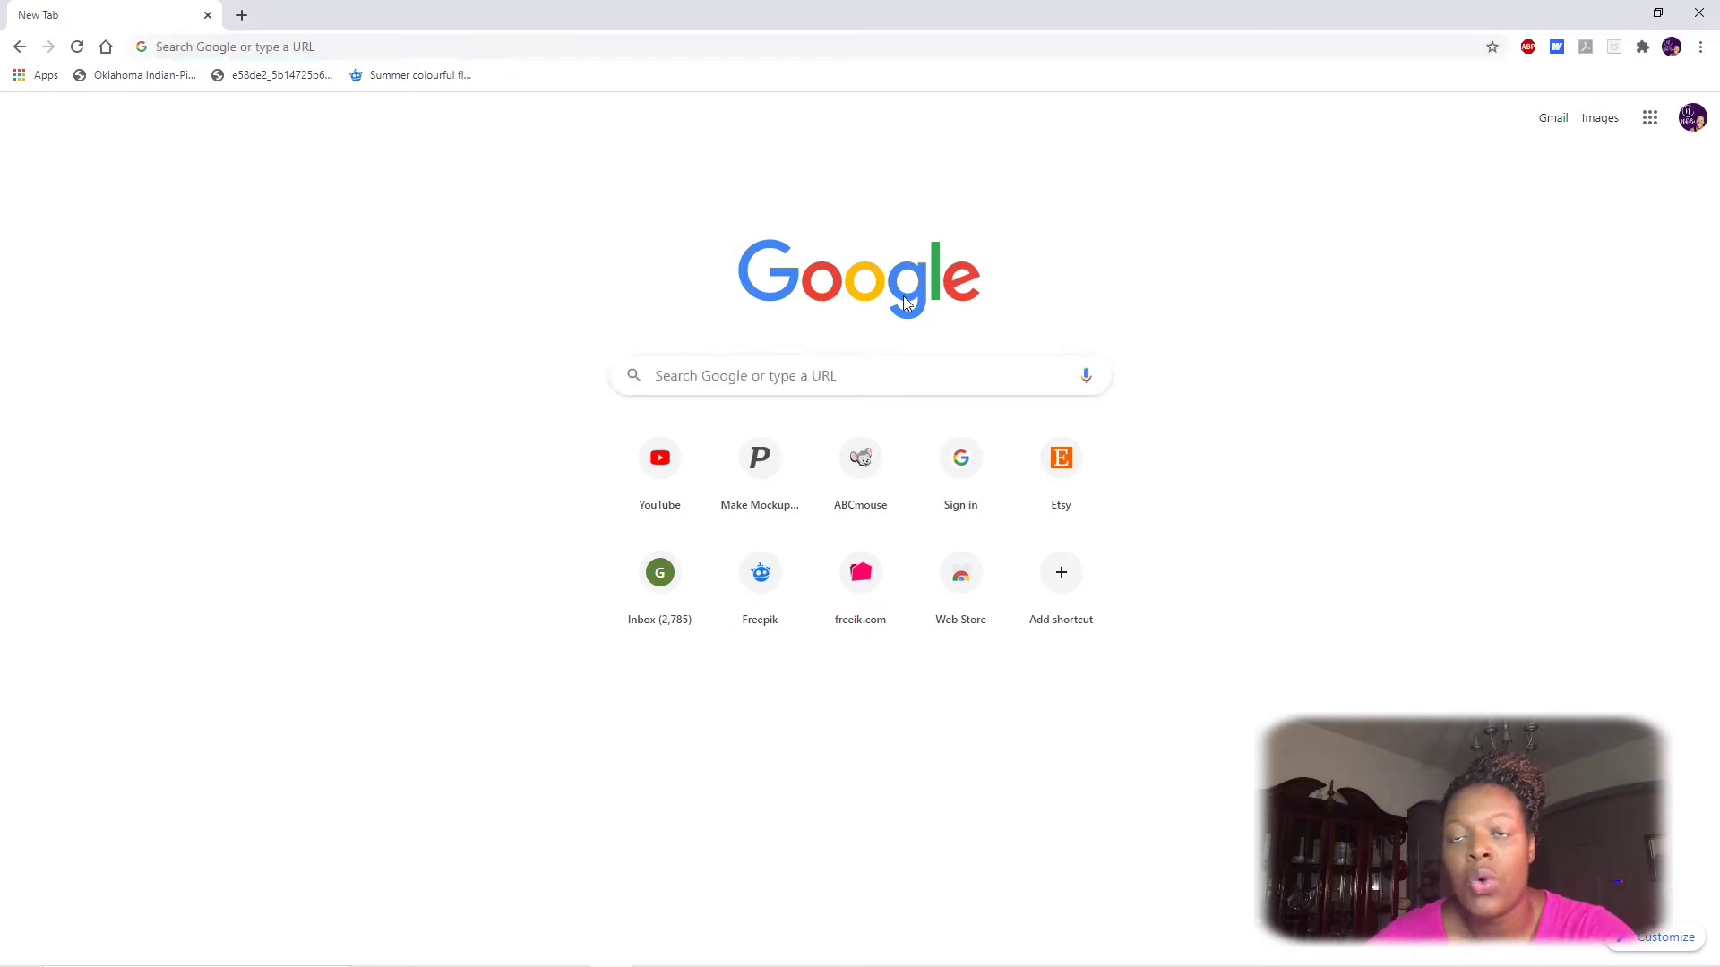
{"action": "left_click", "coordinate": [775, 382]}
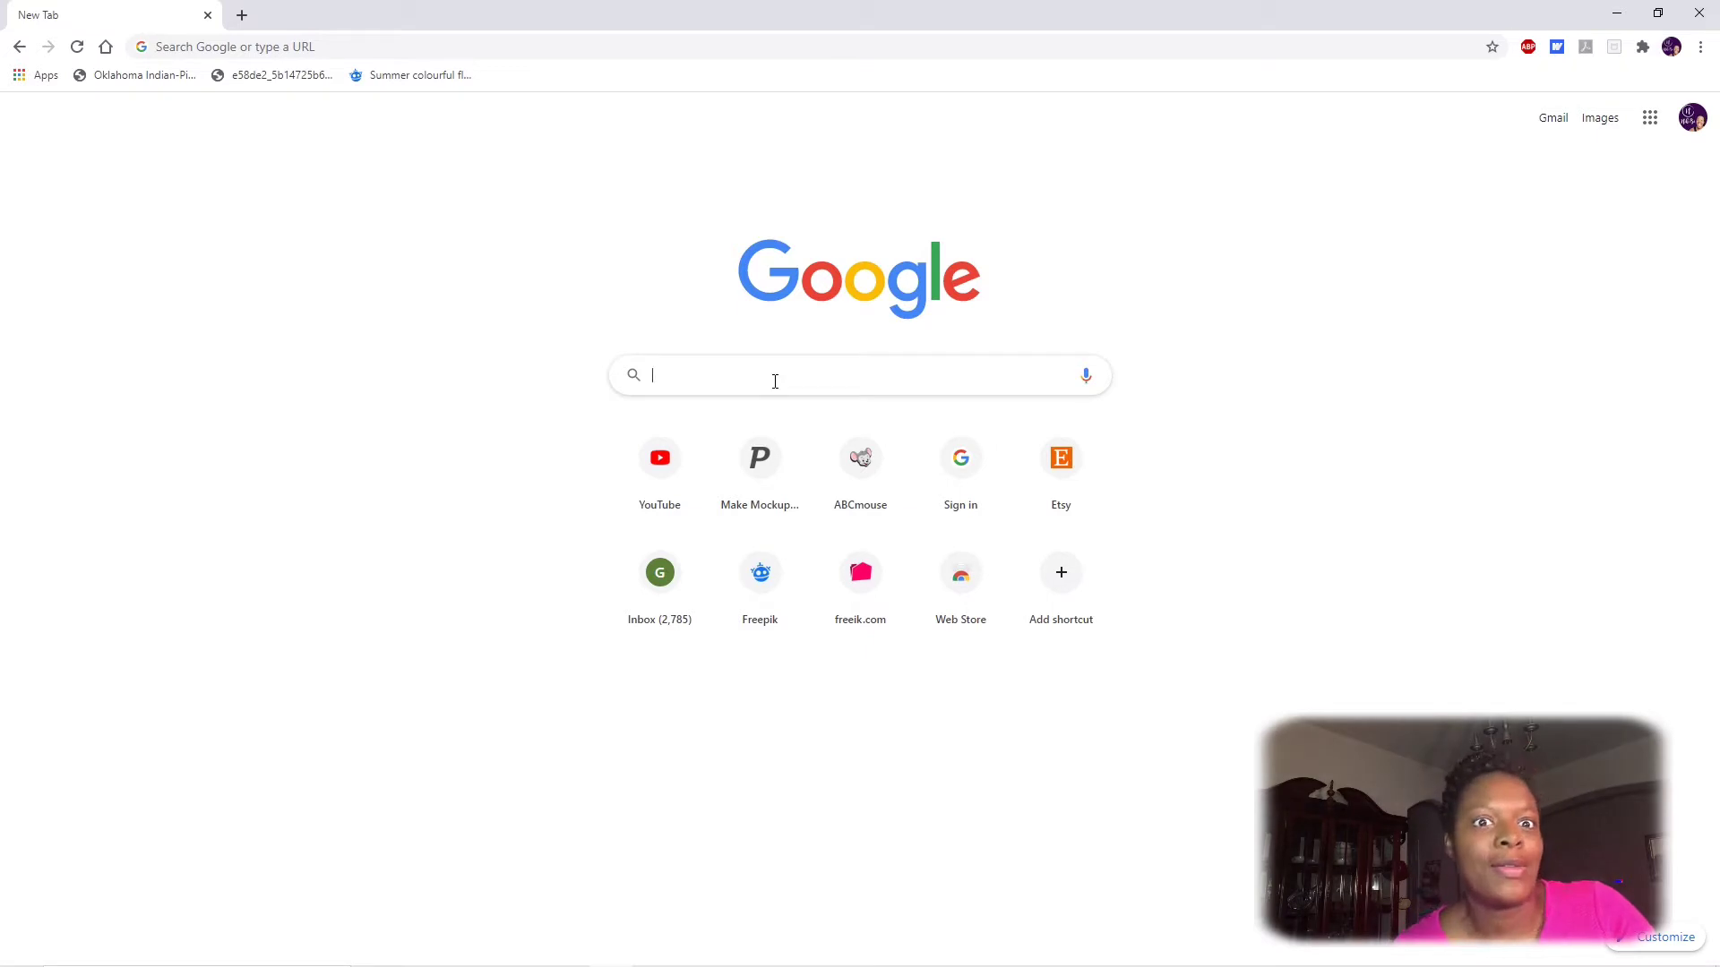
{"action": "type", "text": "Mick"}
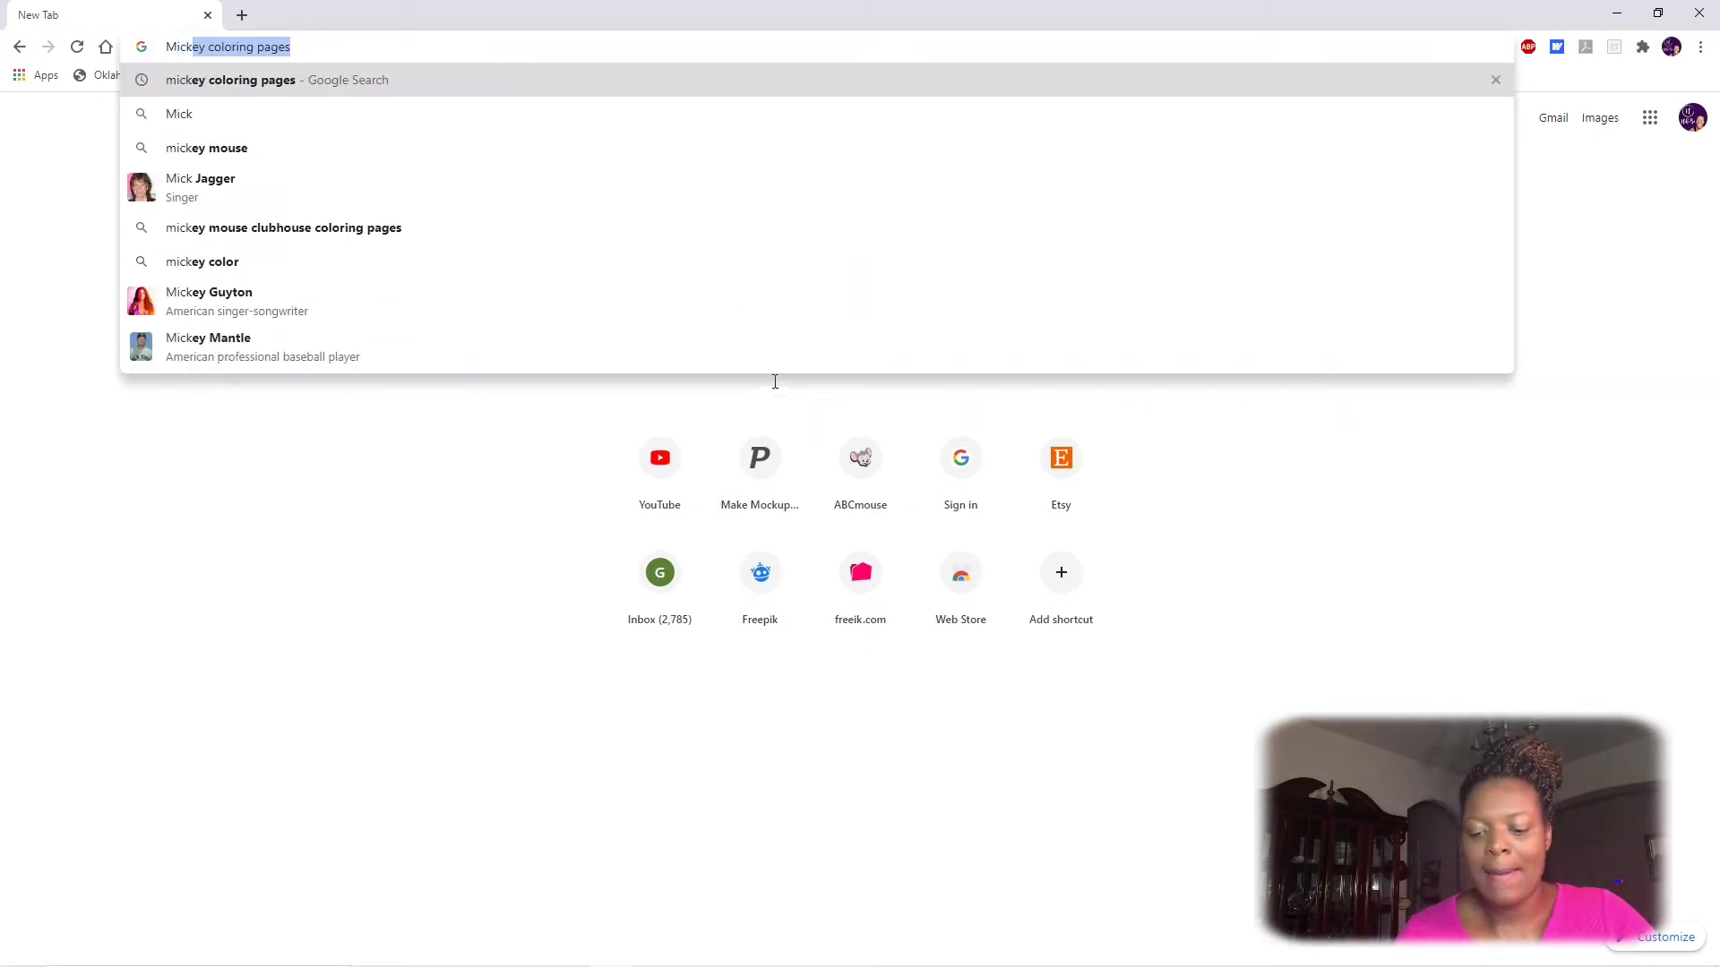
{"action": "type", "text": "ey color"}
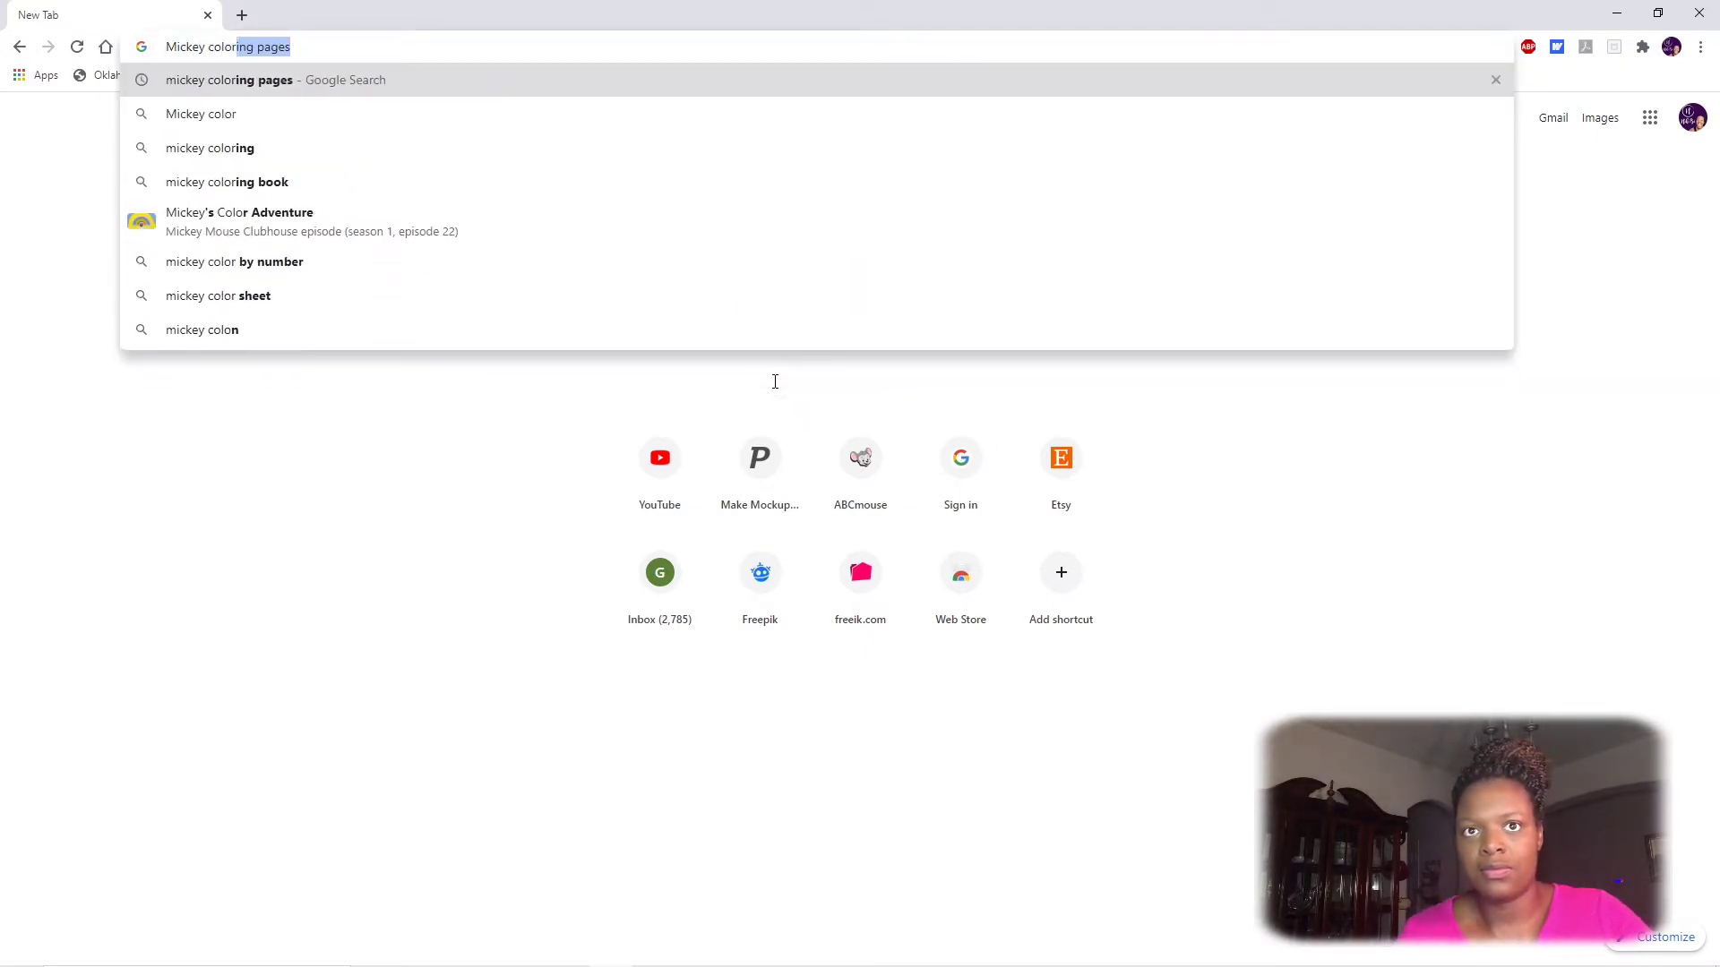
{"action": "type", "text": "ing pages"}
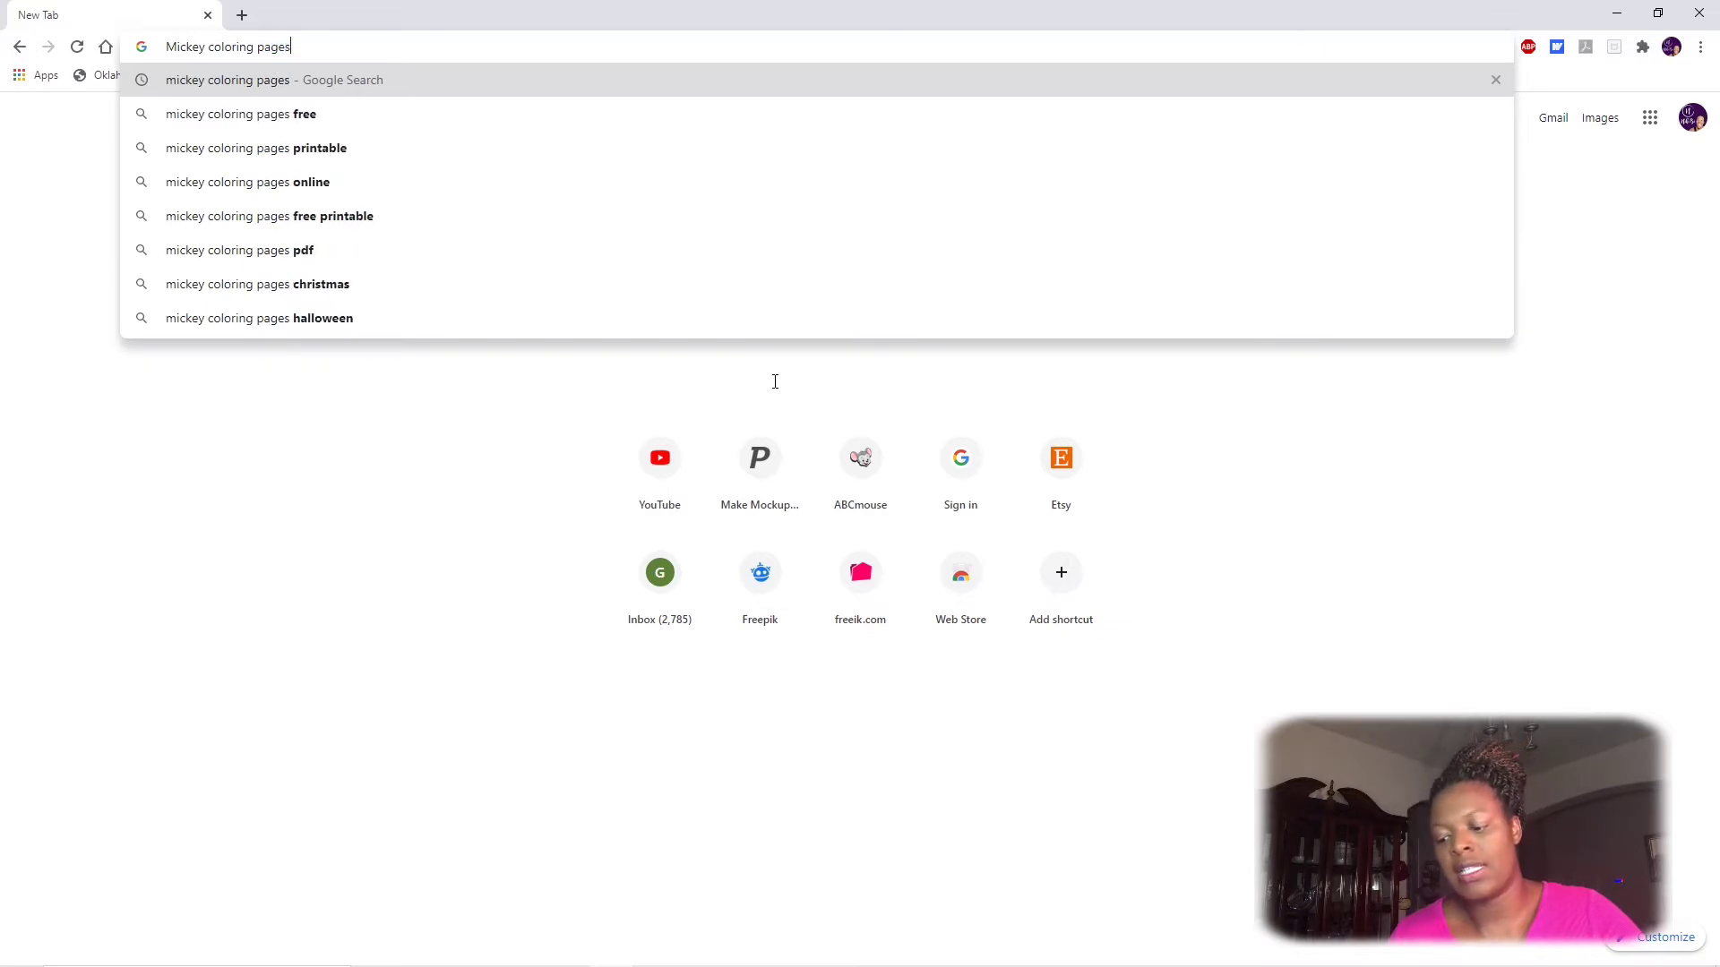
{"action": "key", "text": "Return"}
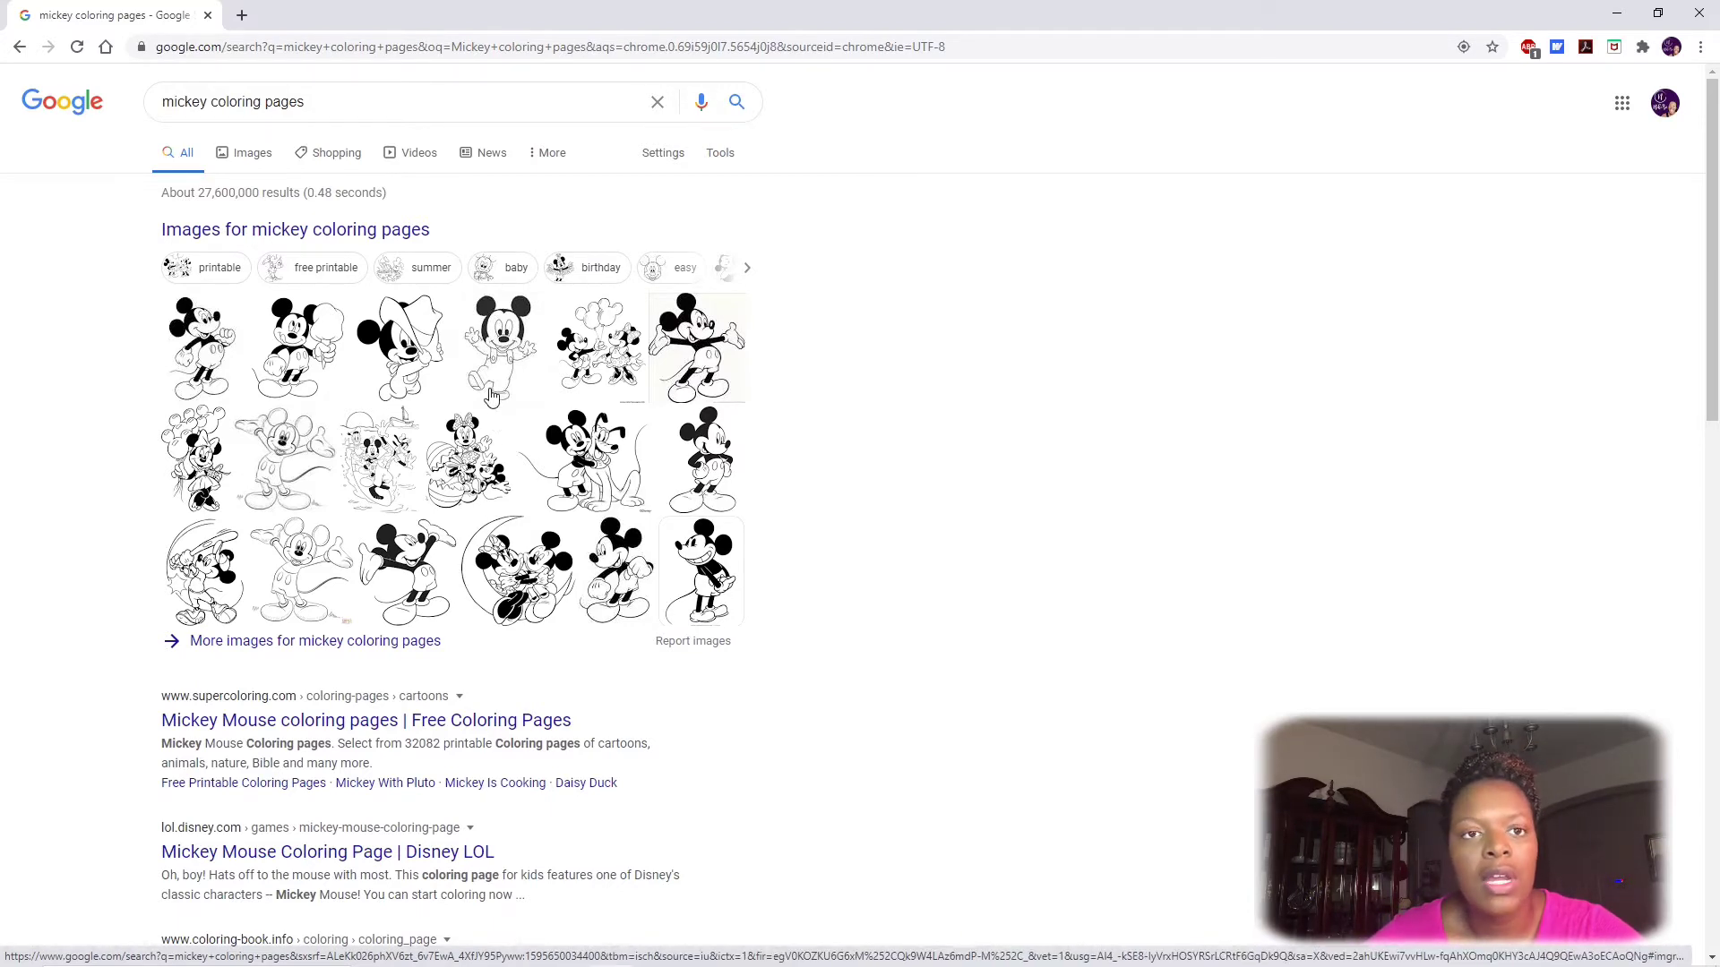
- Switch to image results, preview the baby cowboy Mickey coloring page, and copy the image
{"action": "left_click", "coordinate": [249, 154]}
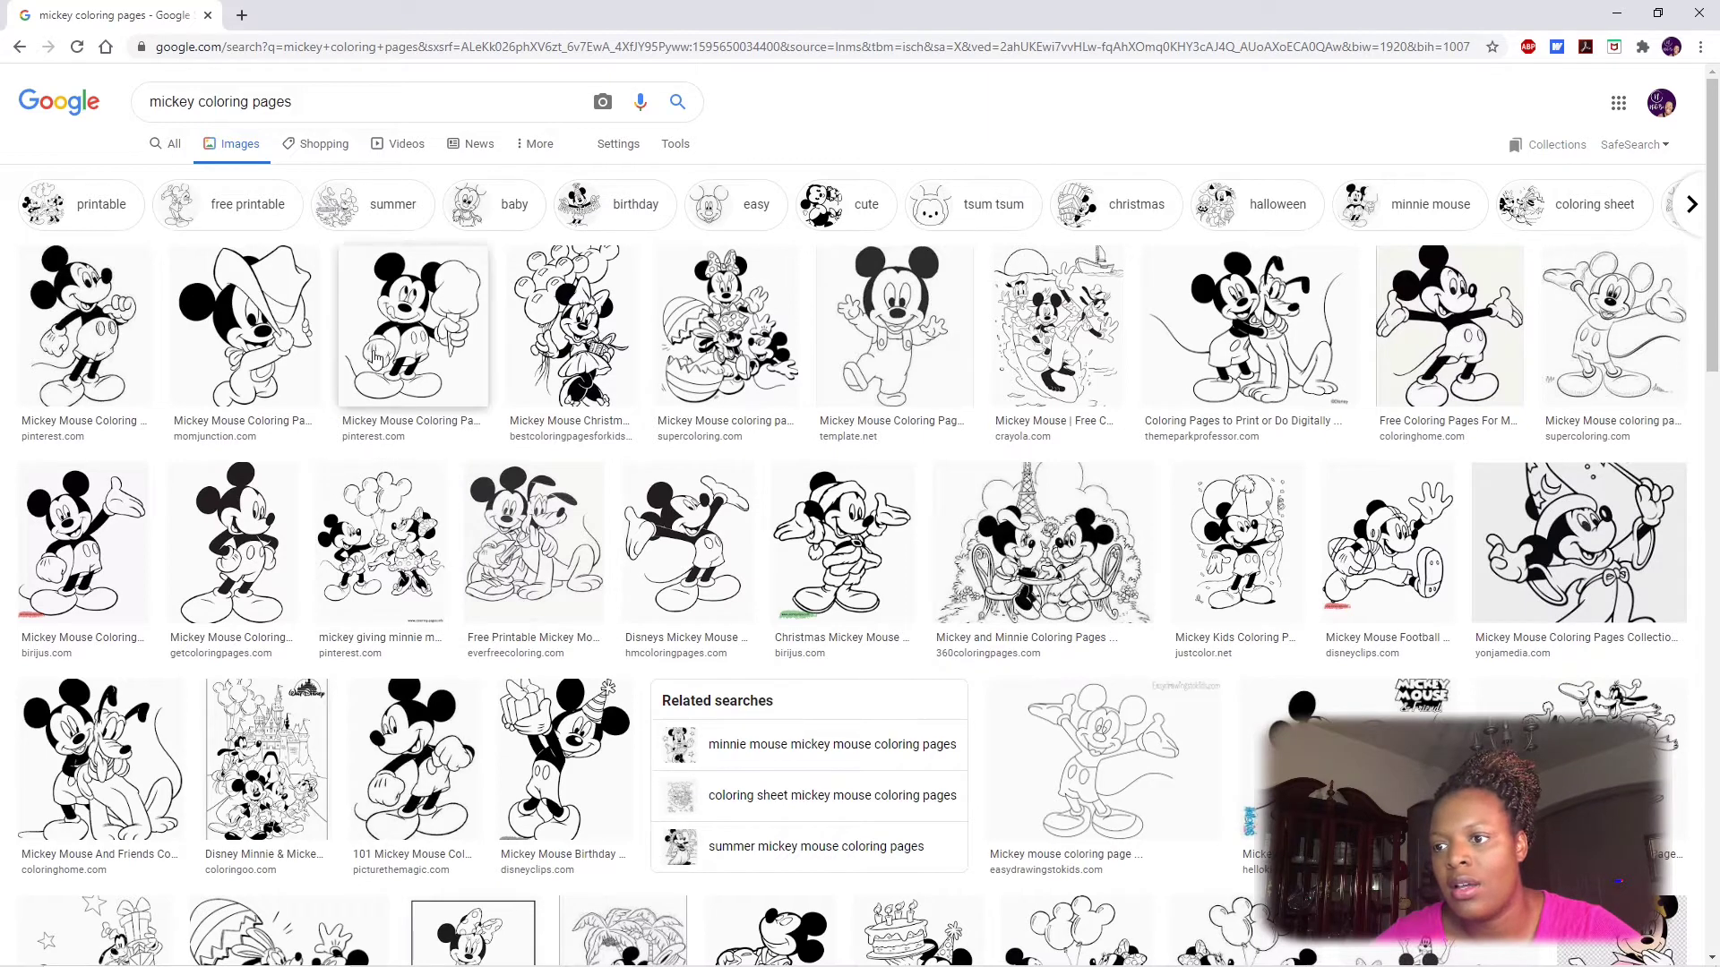
{"action": "left_click", "coordinate": [276, 345]}
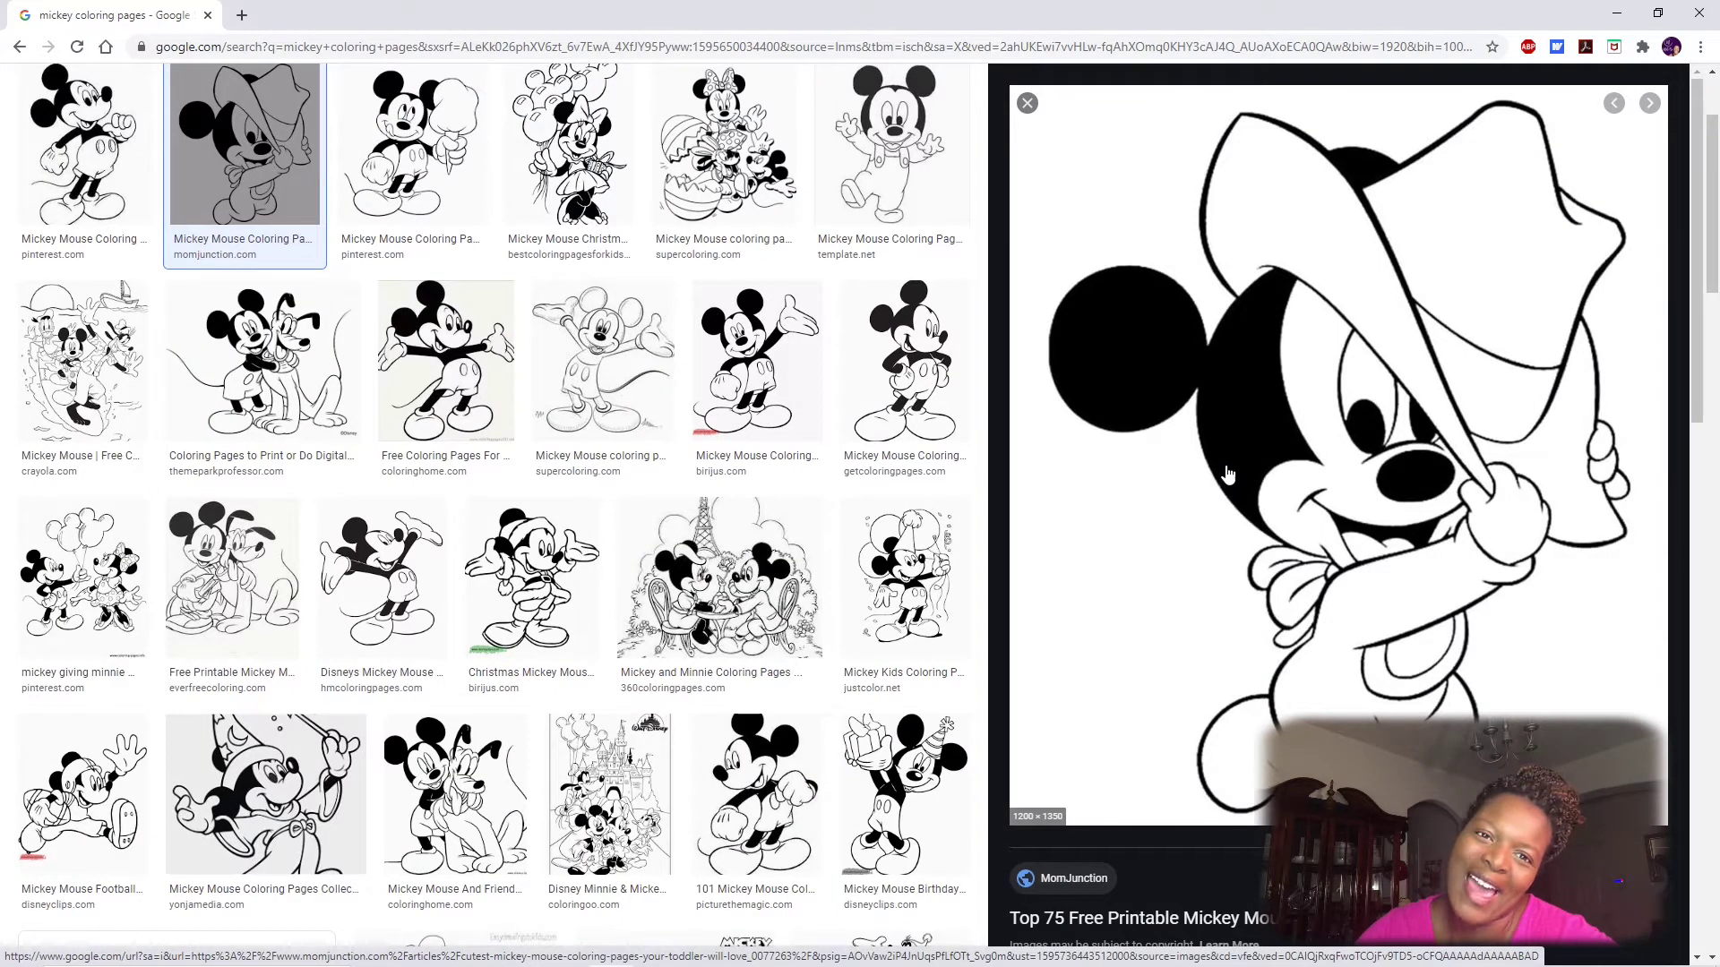
{"action": "right_click", "coordinate": [1232, 436]}
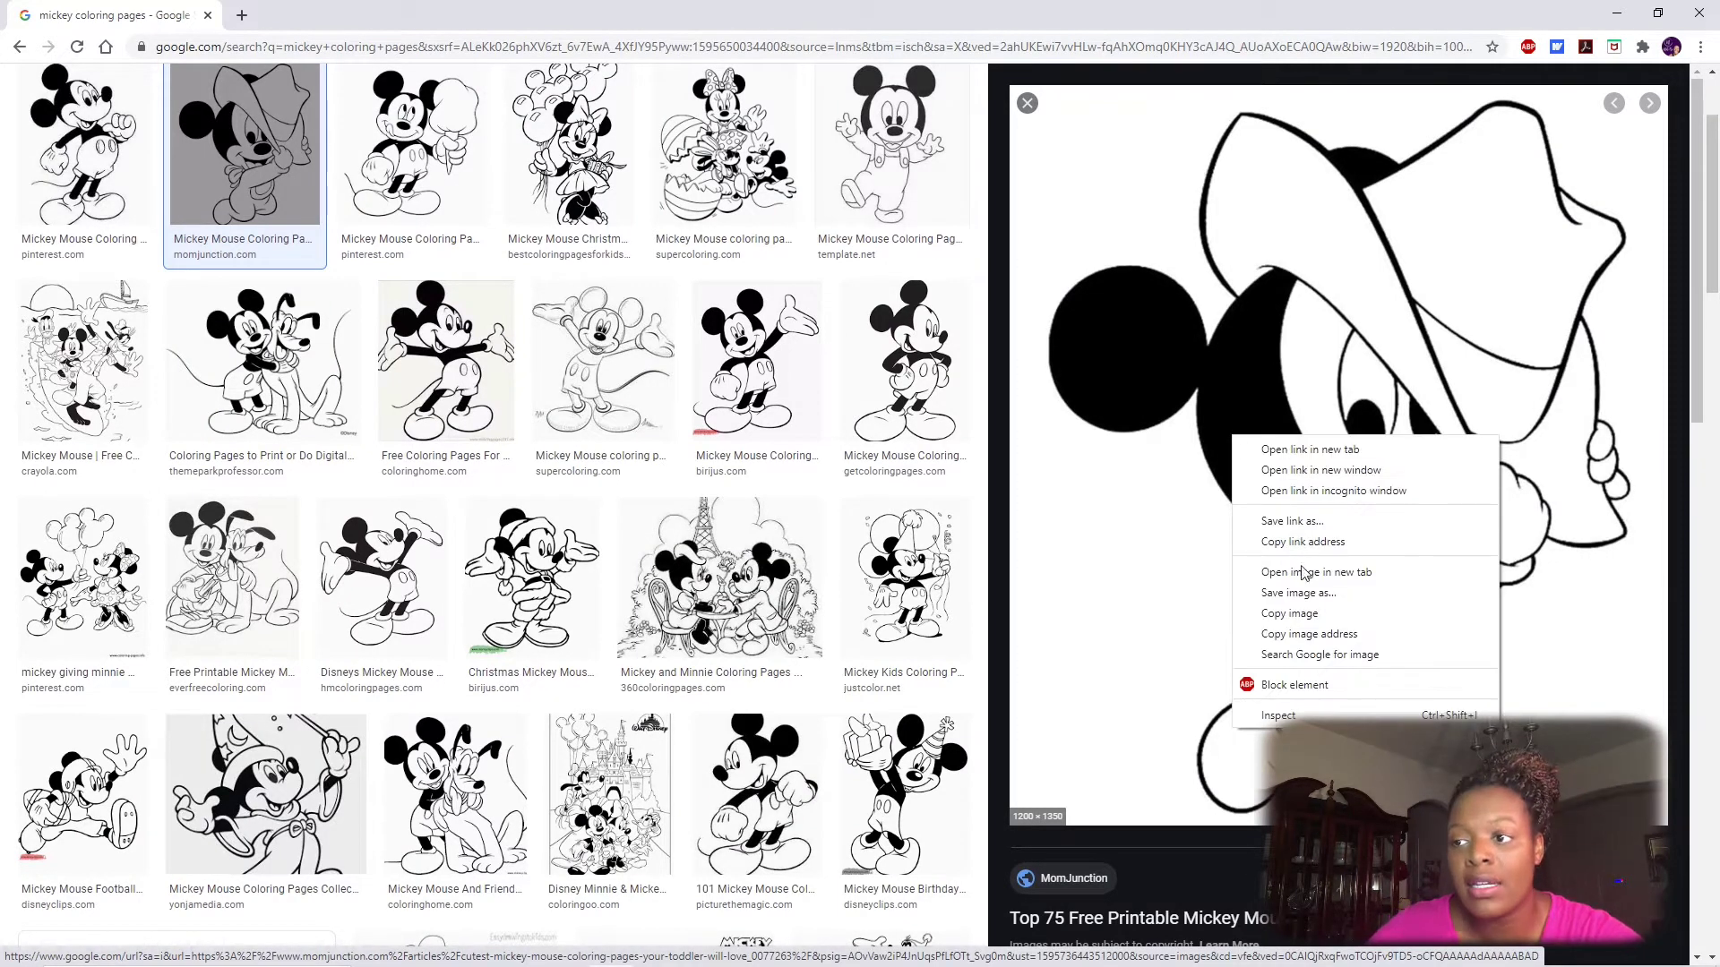
{"action": "left_click", "coordinate": [1308, 616]}
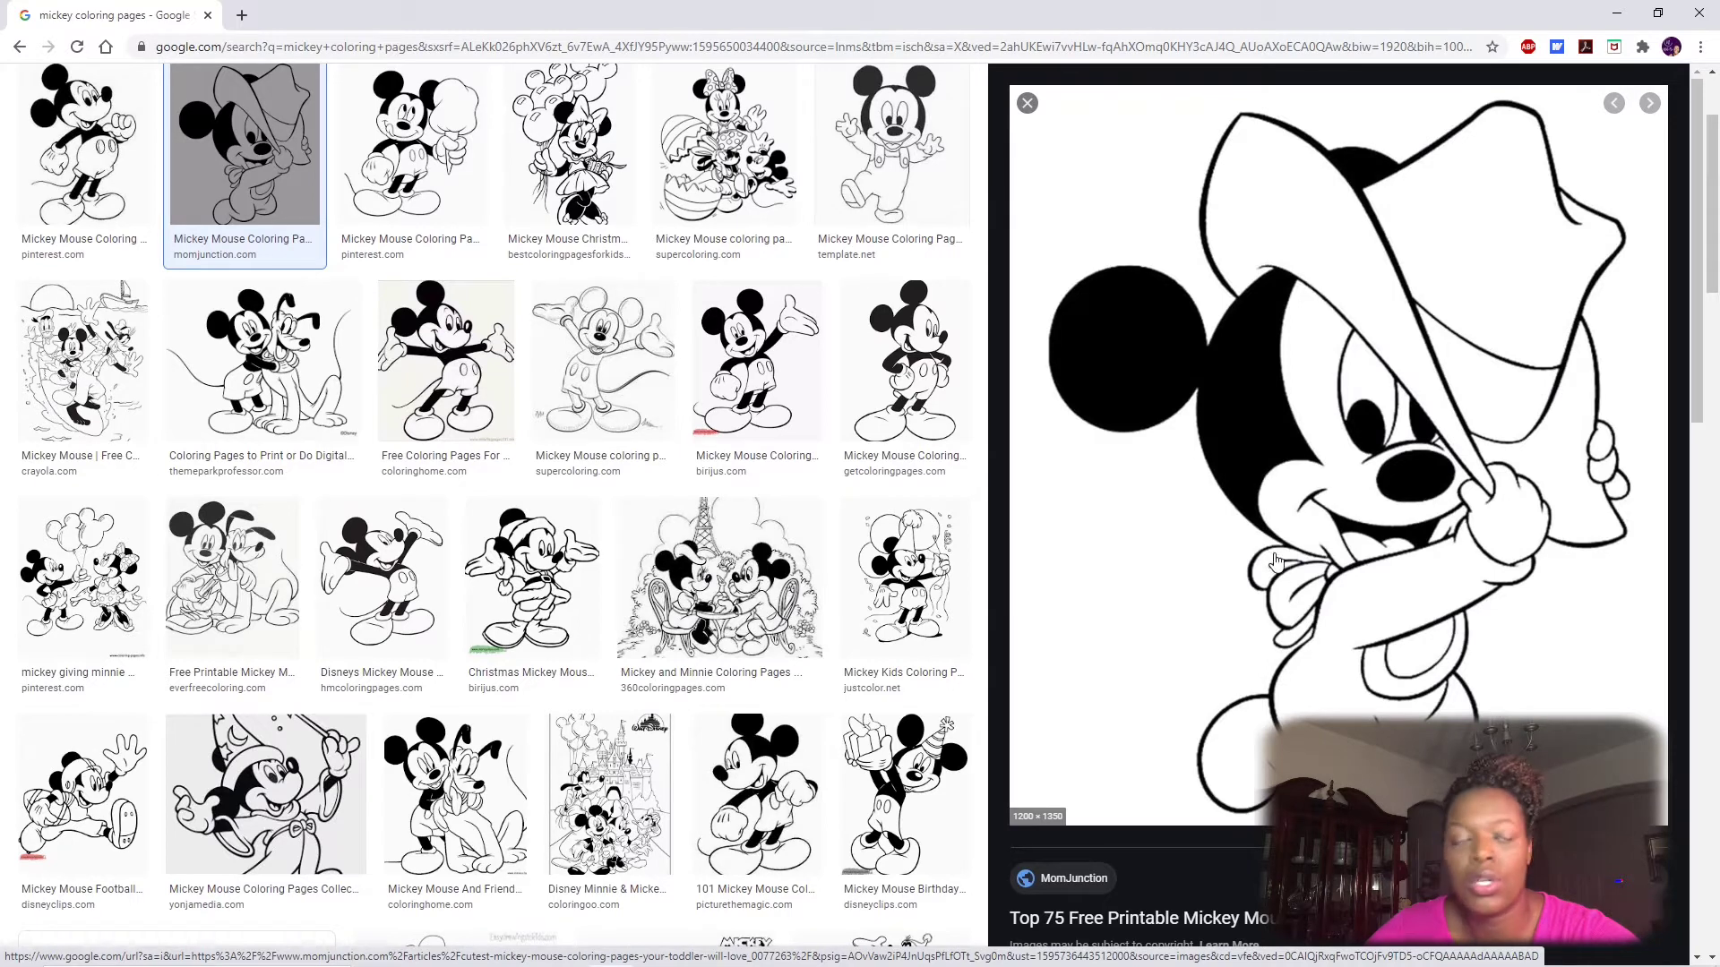
{"action": "right_click", "coordinate": [1276, 391]}
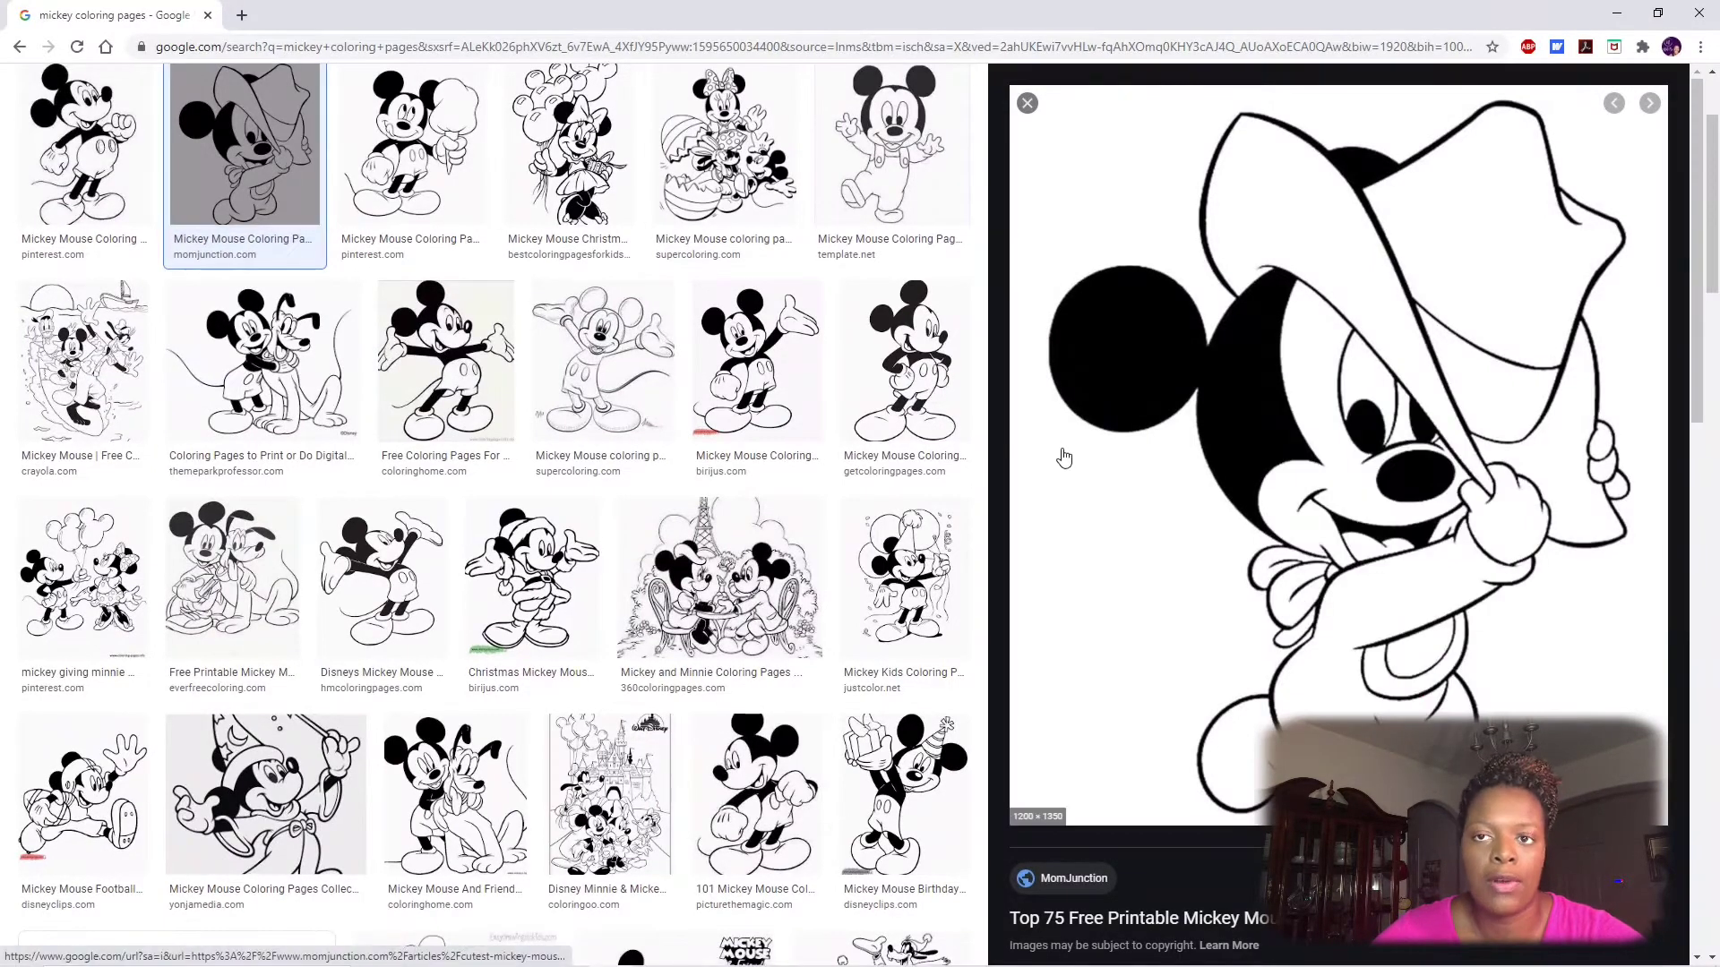
{"action": "right_click", "coordinate": [1273, 453]}
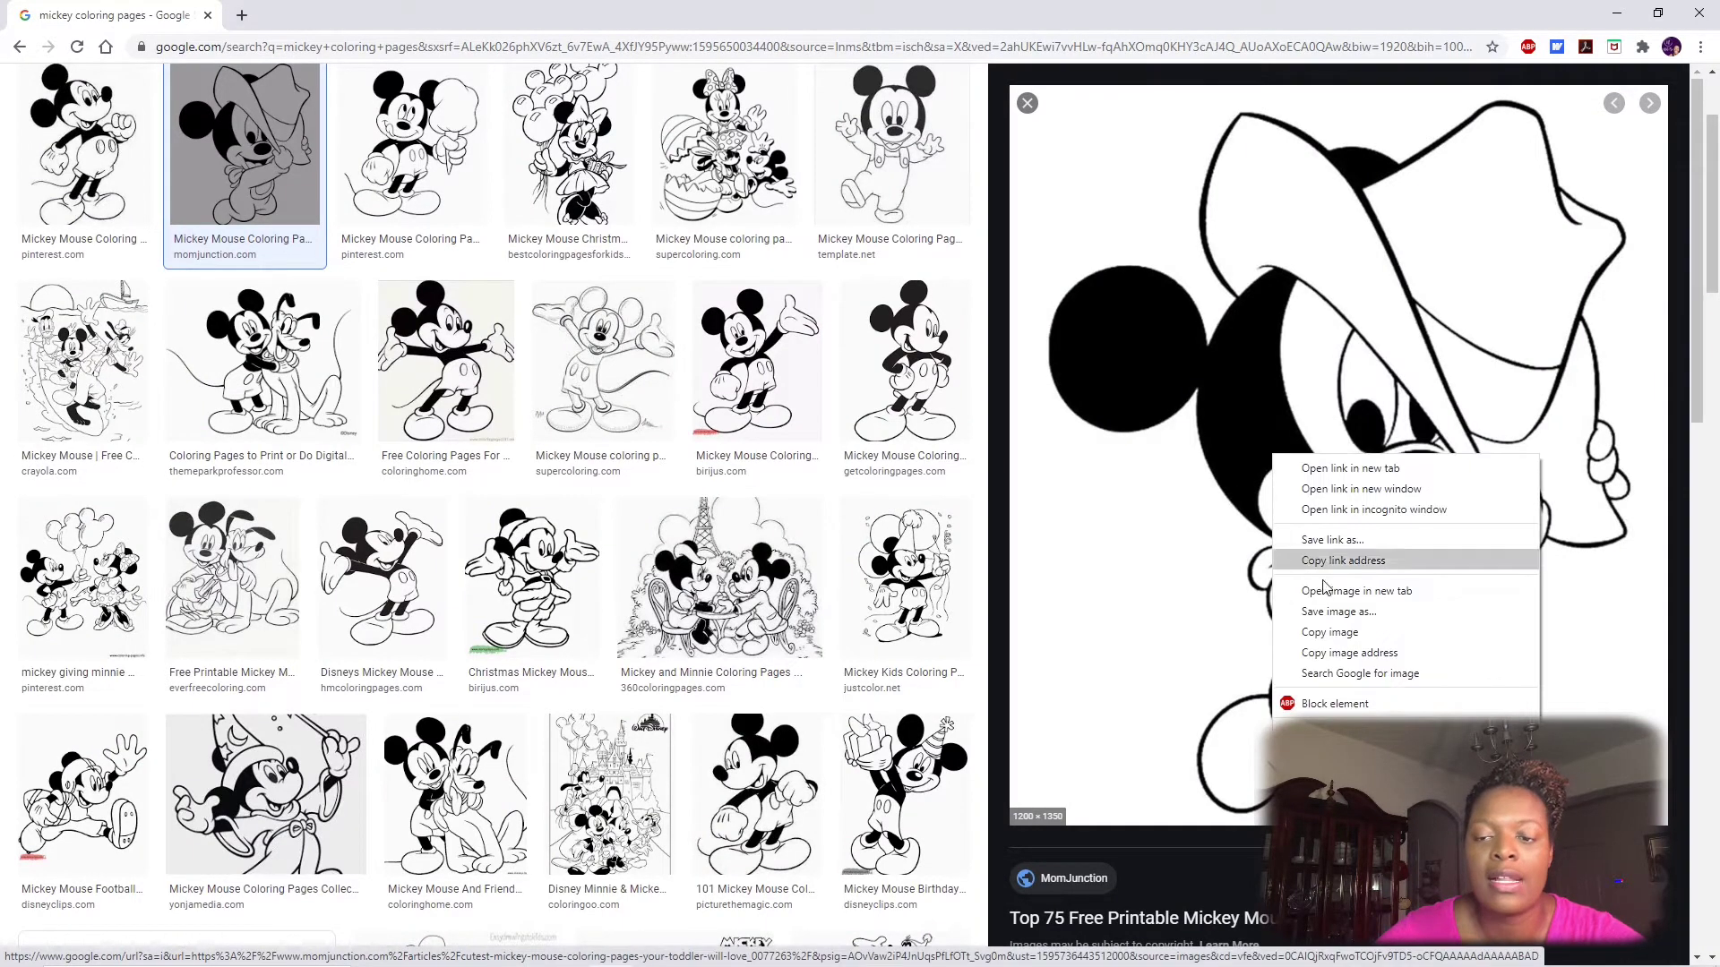
{"action": "left_click", "coordinate": [1340, 636]}
- Paste the cowboy Mickey picture onto the mat and scale it to about 10.961 × 12.331 in
{"action": "mouse_move", "coordinate": [717, 958]}
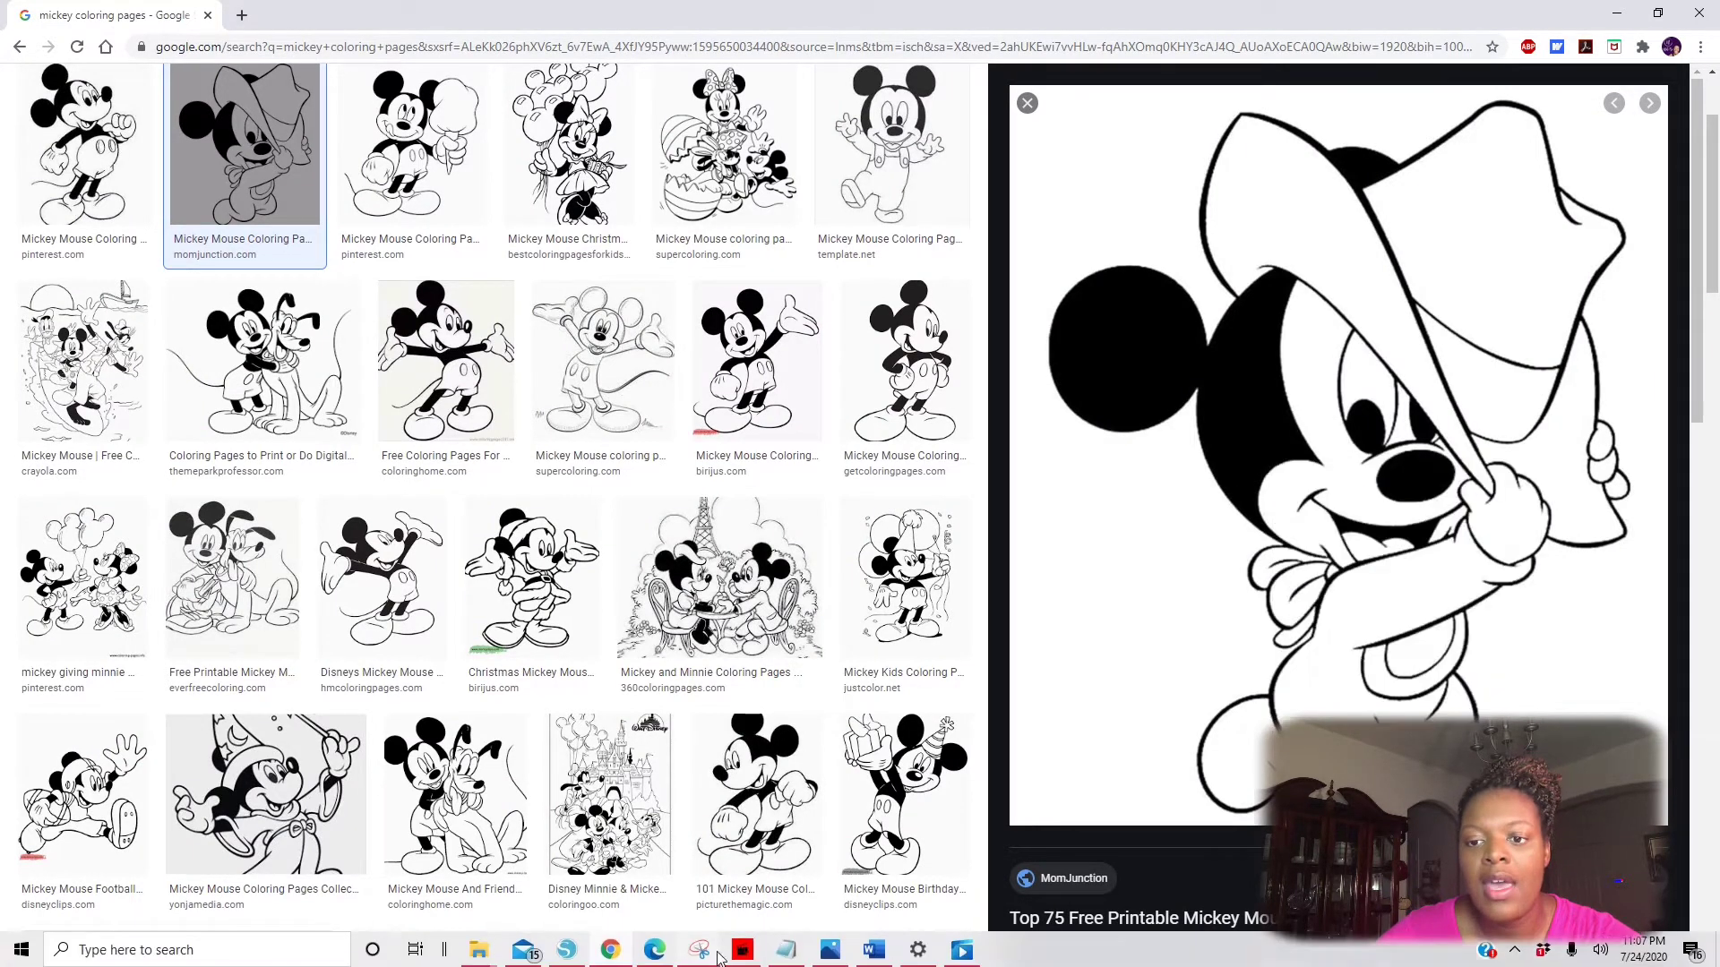
{"action": "left_click", "coordinate": [589, 955]}
{"action": "right_click", "coordinate": [831, 460]}
{"action": "left_click", "coordinate": [866, 550]}
{"action": "left_click_drag", "start_coordinate": [898, 498], "coordinate": [907, 415]}
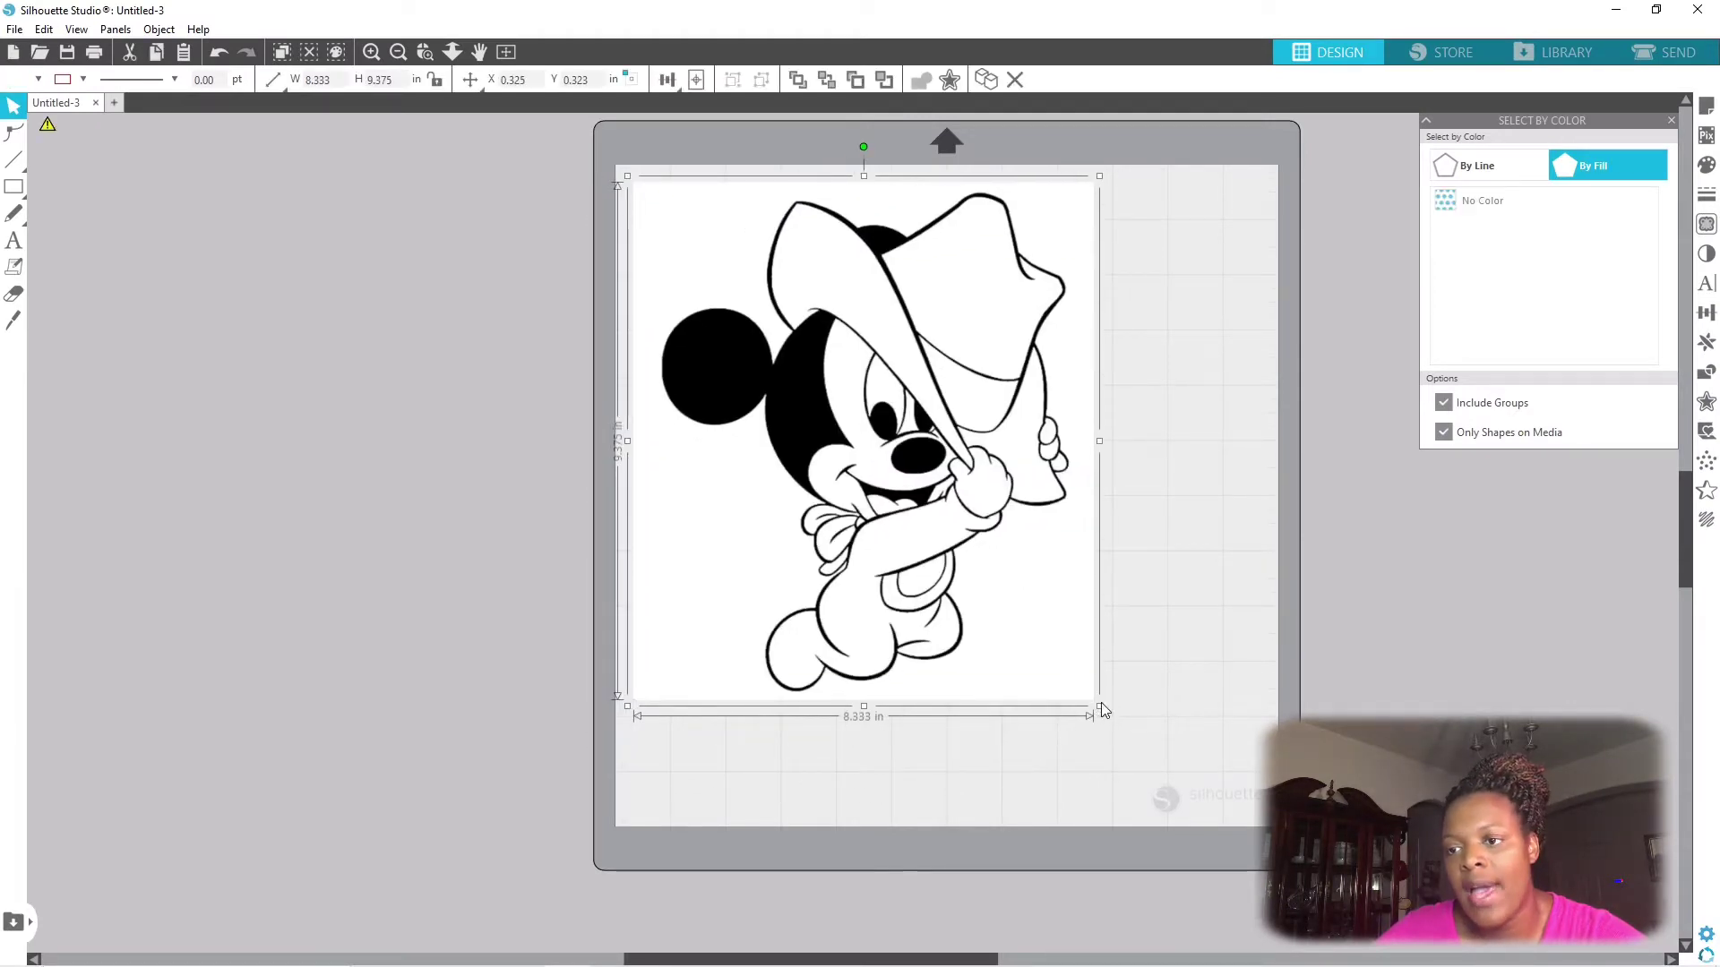
{"action": "left_click_drag", "start_coordinate": [1101, 707], "coordinate": [1245, 869]}
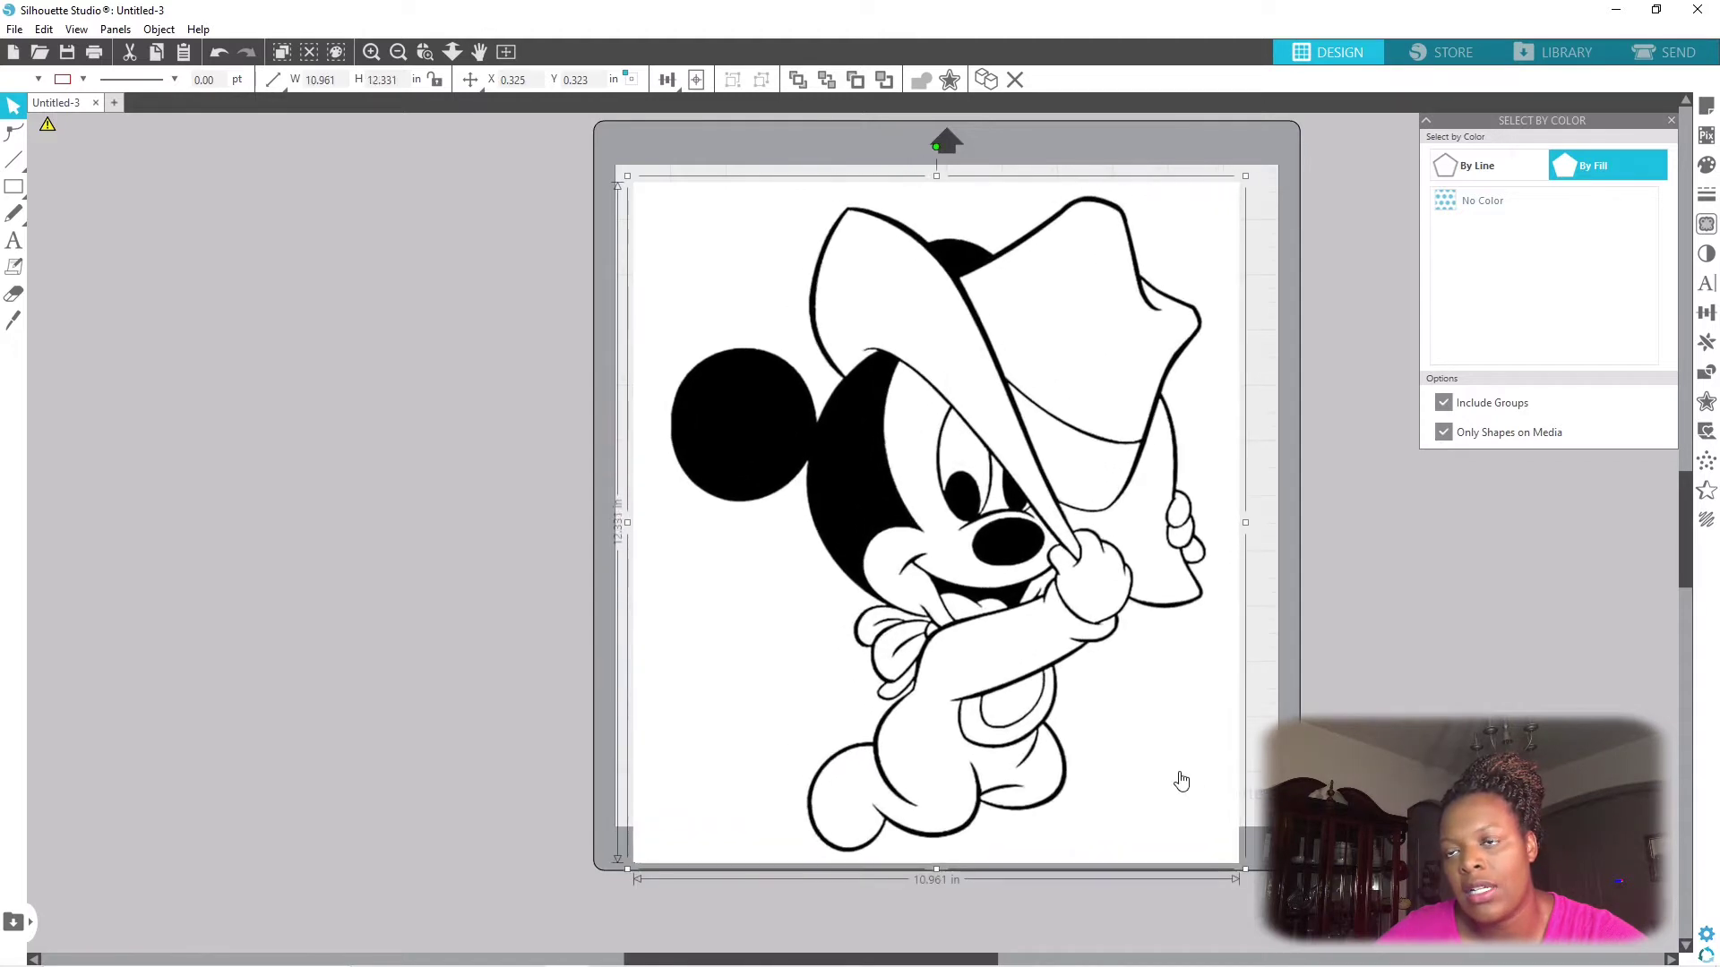
{"action": "left_click_drag", "start_coordinate": [1182, 781], "coordinate": [1179, 753]}
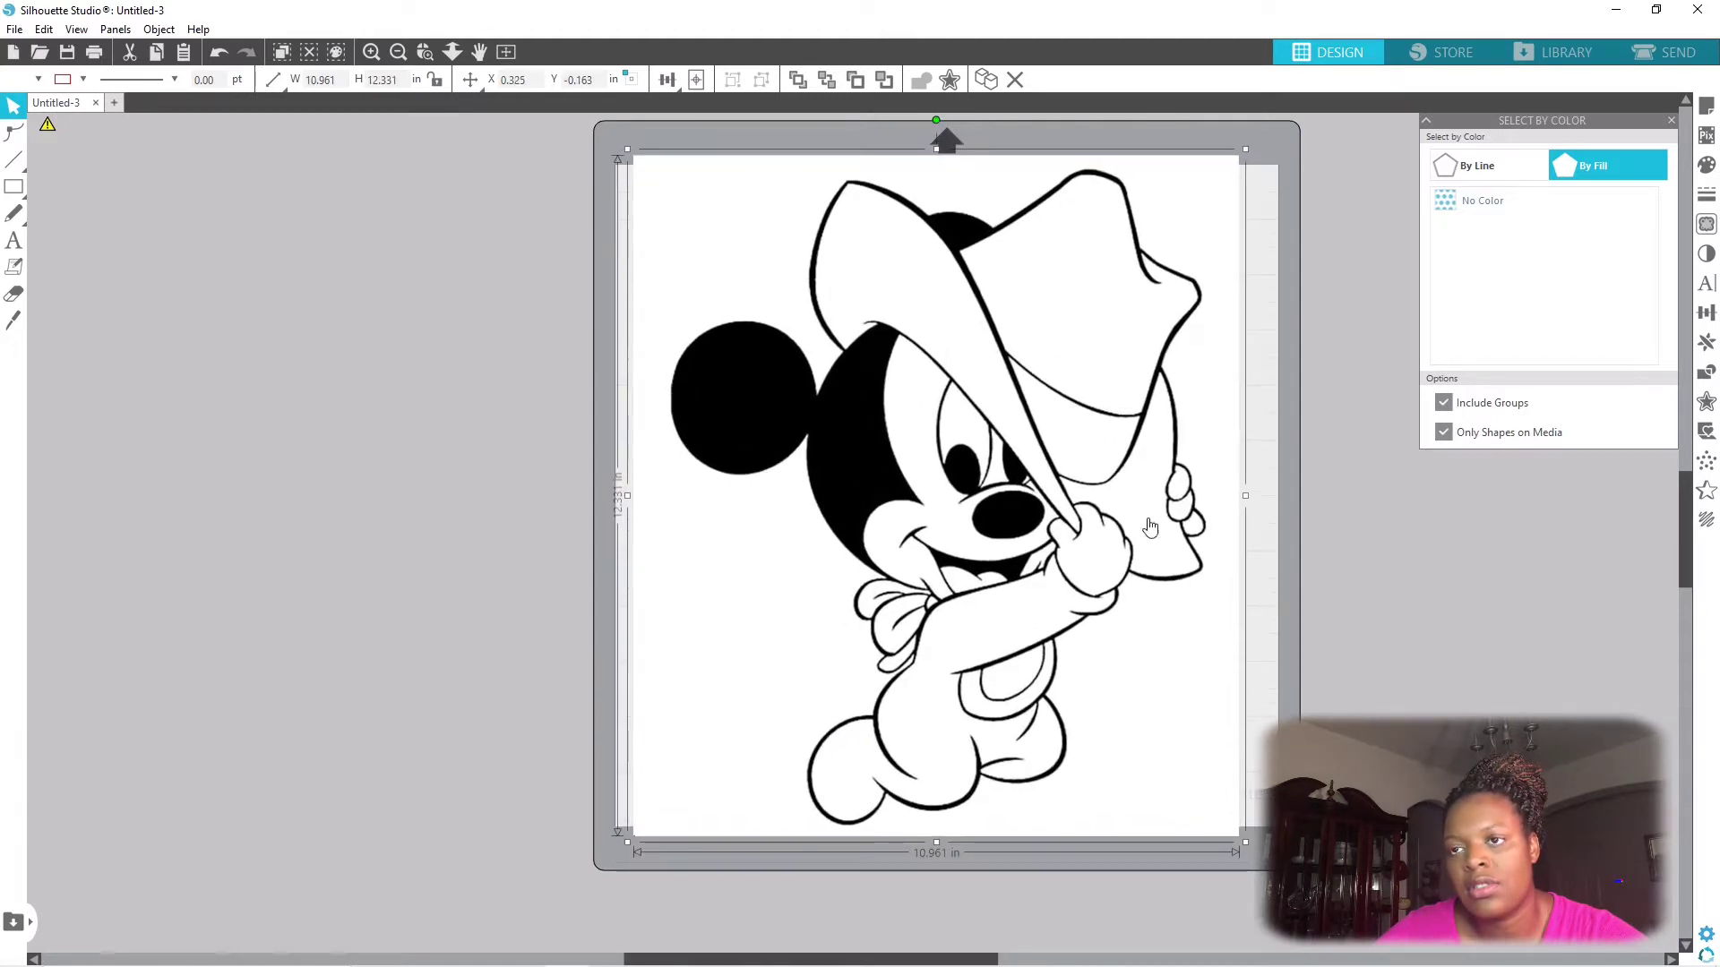
{"action": "left_click", "coordinate": [560, 473]}
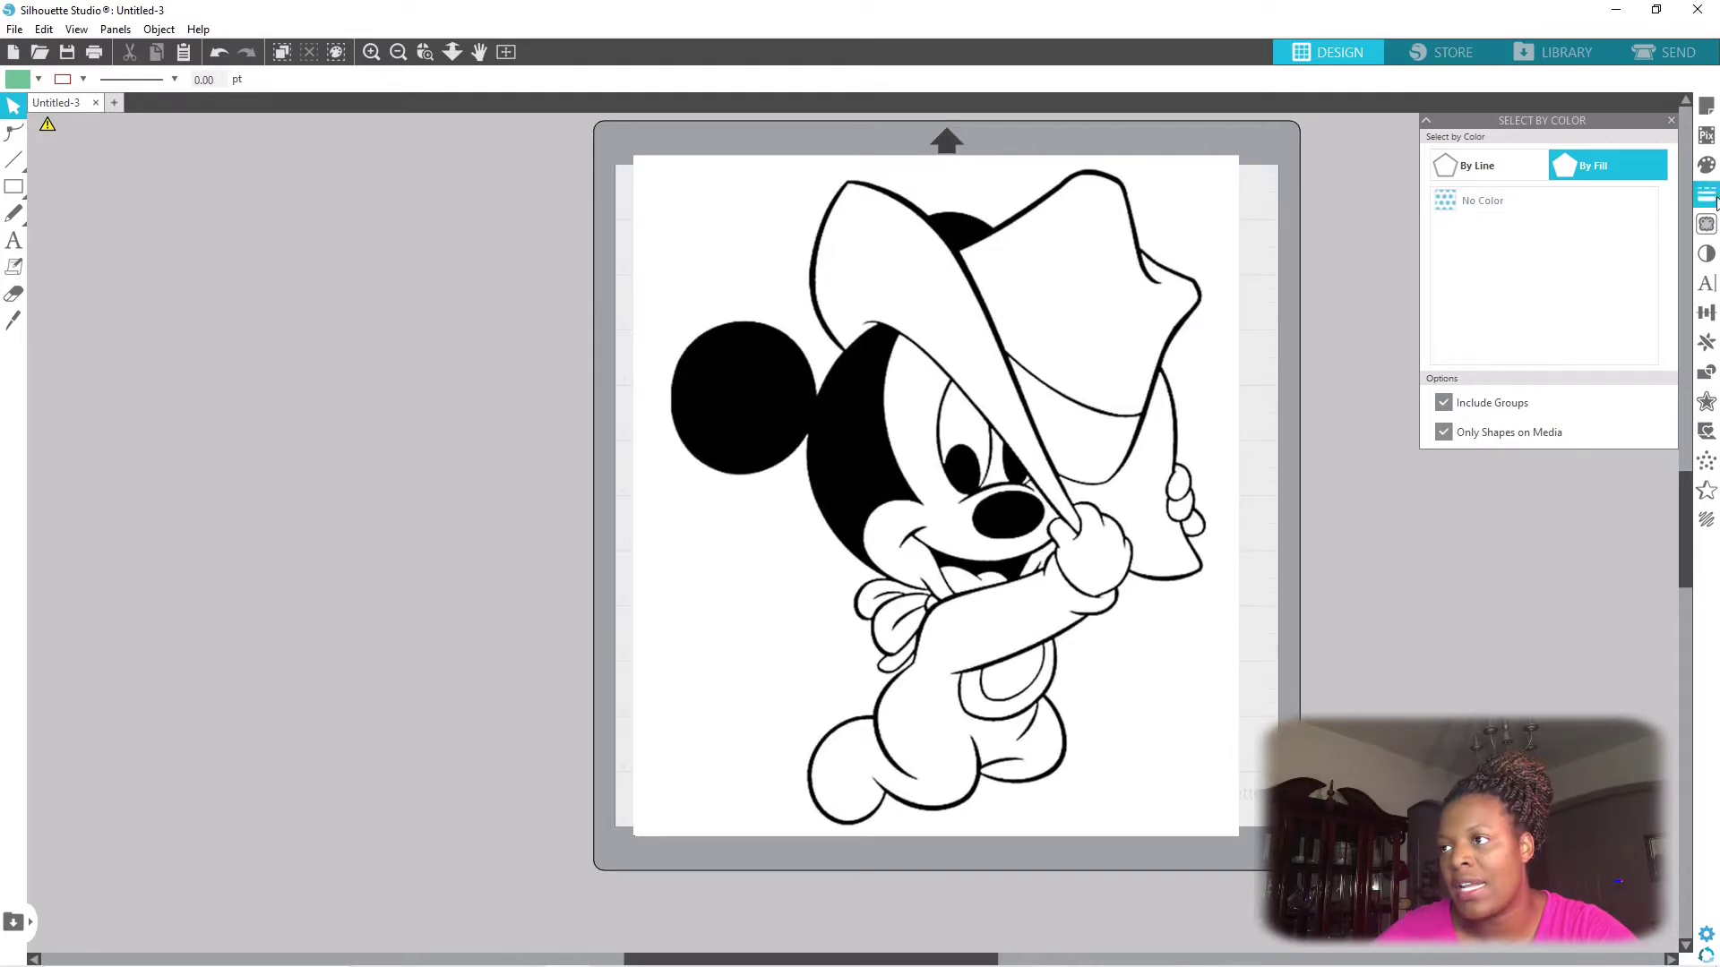
- Drag a trace area around the entire Mickey picture, previewing solid fill at 45% threshold
{"action": "left_click", "coordinate": [1709, 226]}
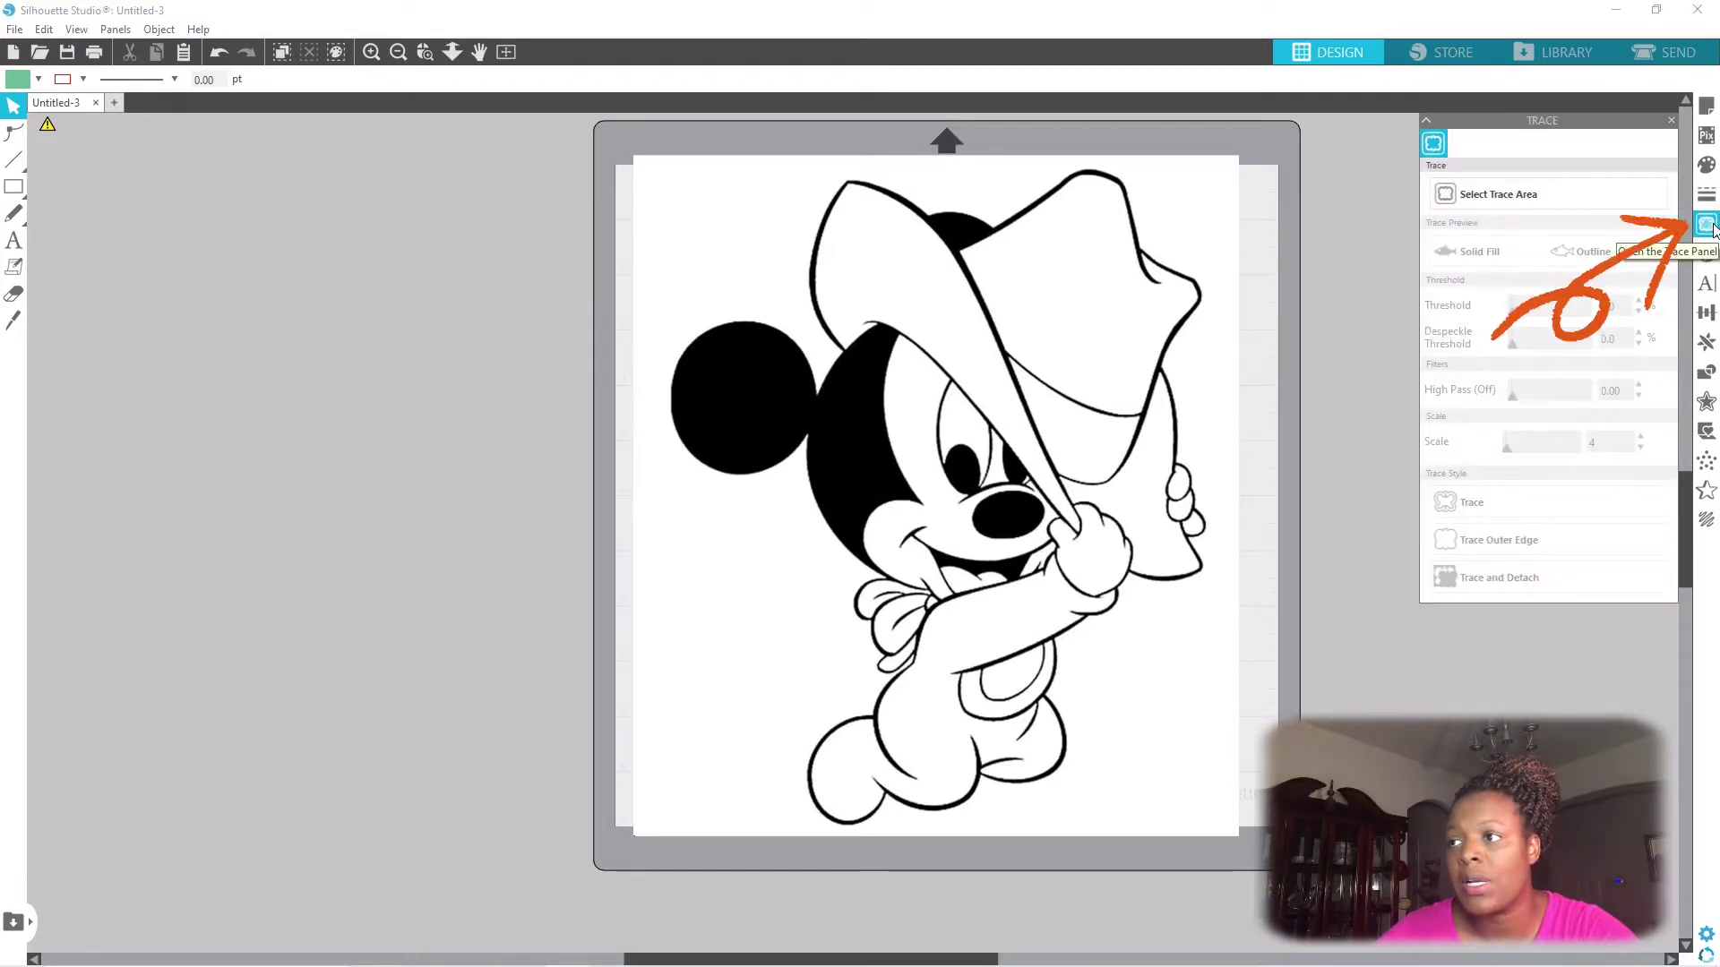
{"action": "left_click", "coordinate": [1551, 193]}
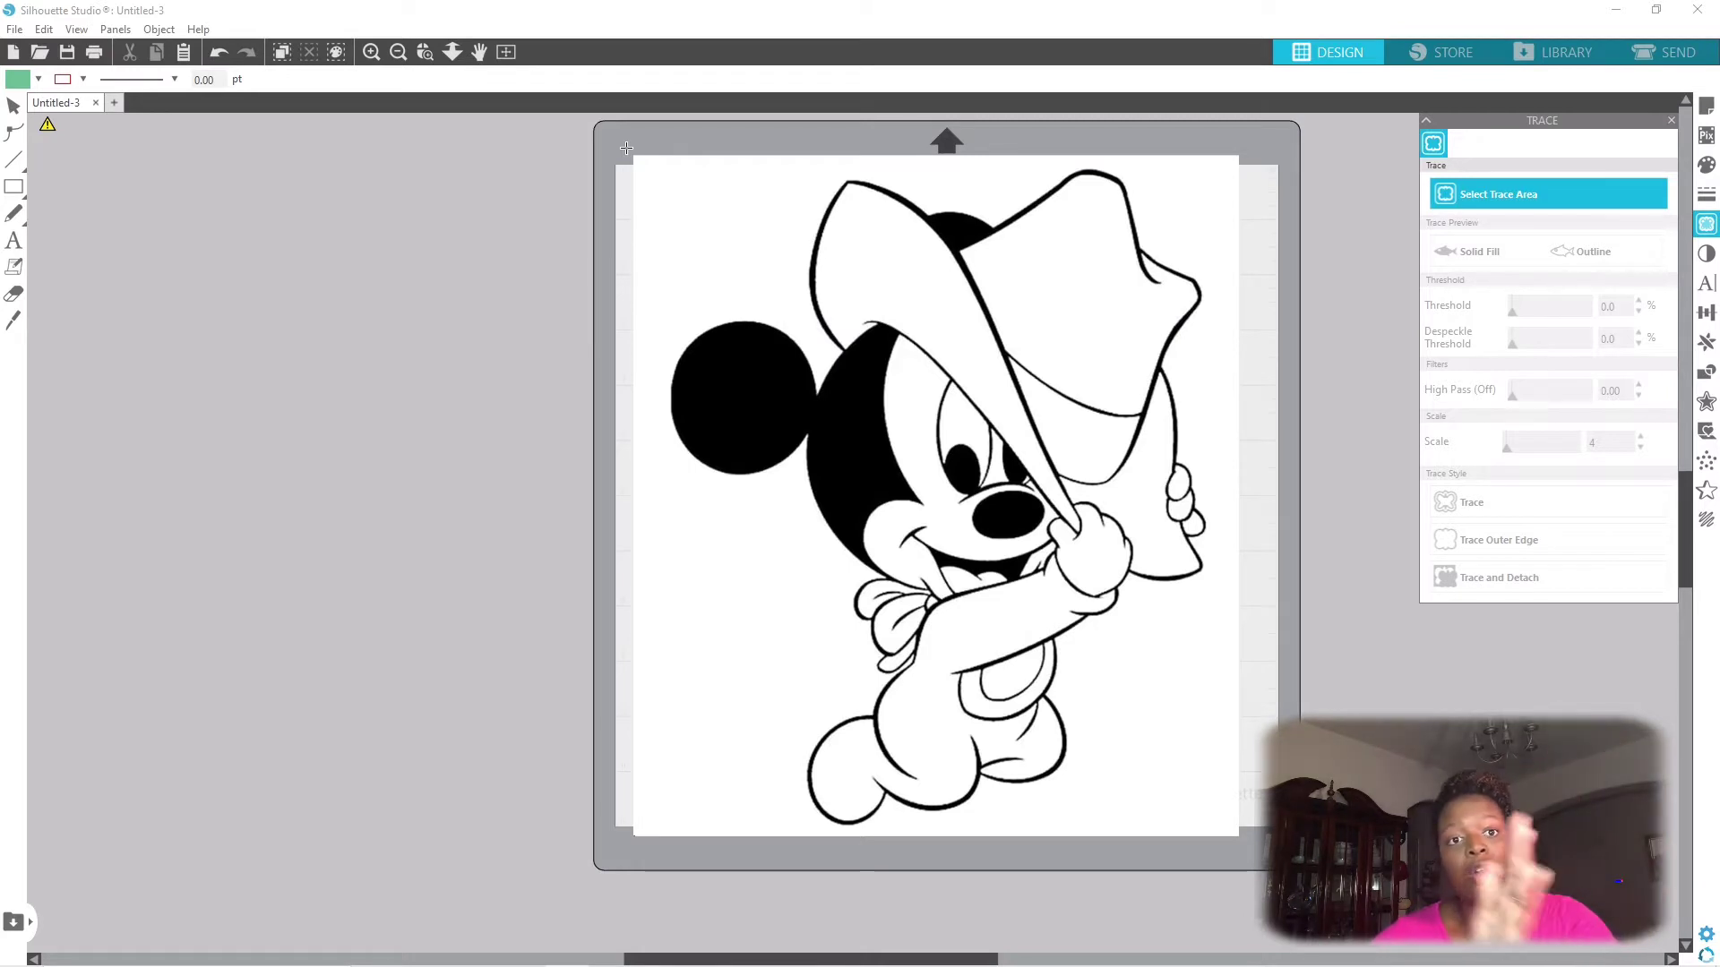
{"action": "left_click", "coordinate": [627, 148]}
{"action": "mouse_move", "coordinate": [626, 148]}
{"action": "left_mouse_down"}
{"action": "mouse_move", "coordinate": [1254, 169]}
{"action": "mouse_move", "coordinate": [1272, 848]}
{"action": "left_mouse_up"}
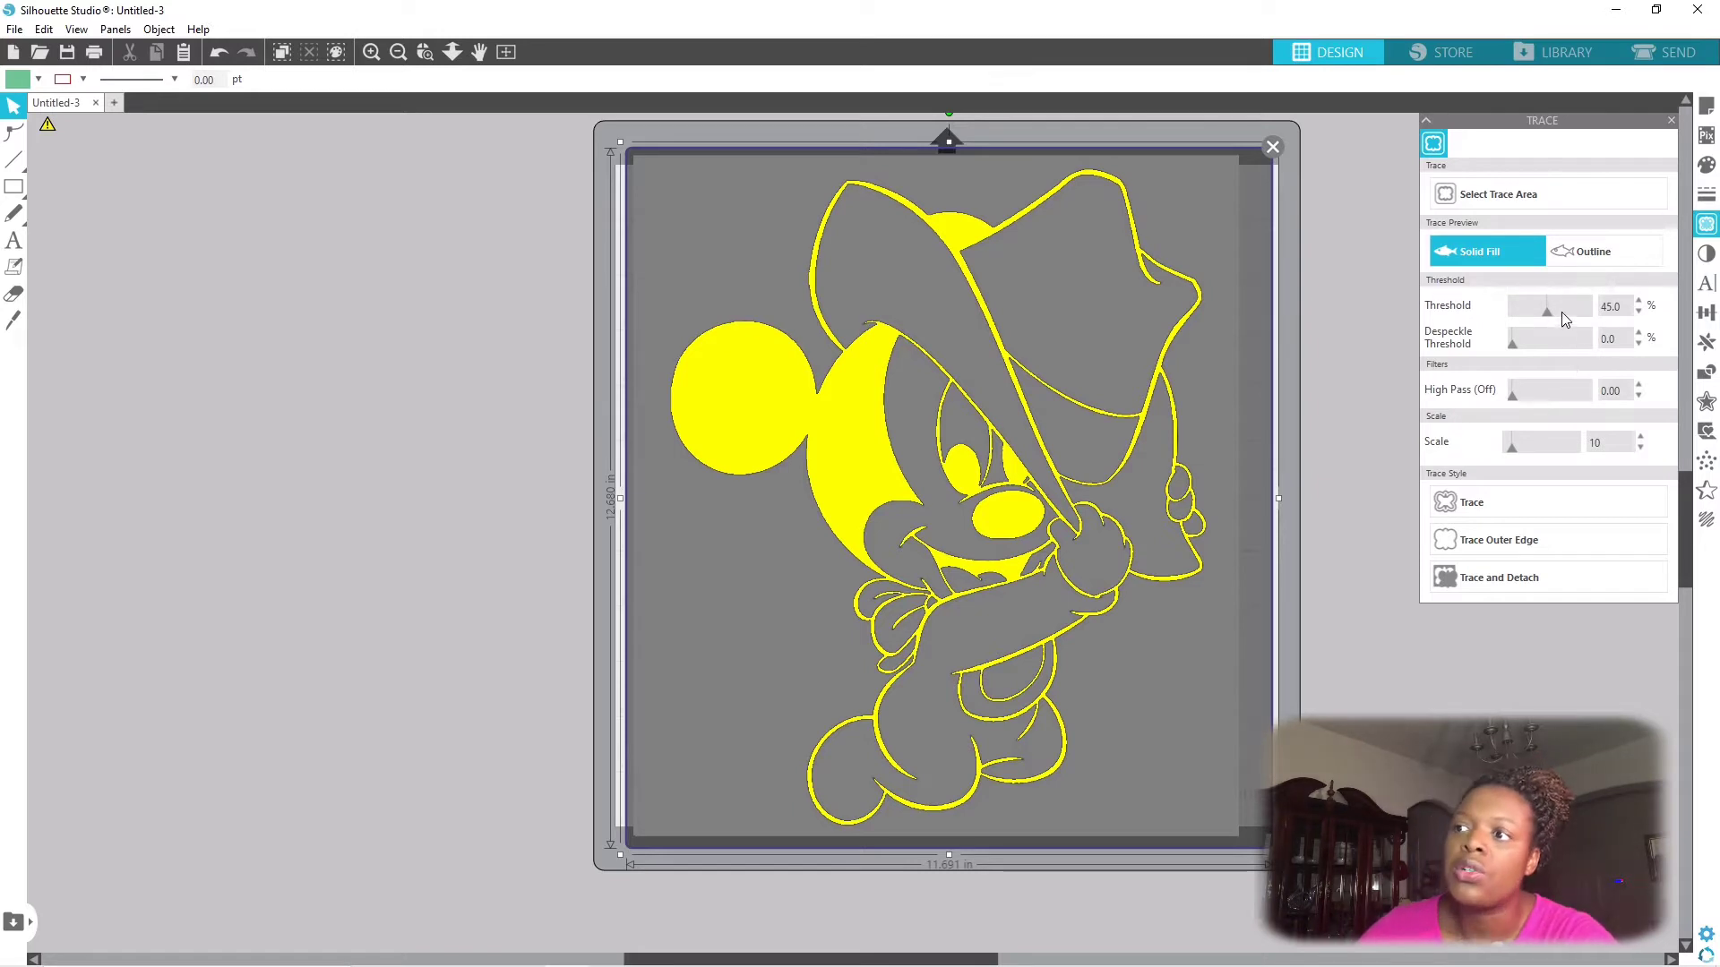
- Try higher trace thresholds, then set the threshold to 46%
{"action": "left_click", "coordinate": [1640, 302]}
{"action": "left_click", "coordinate": [1640, 301]}
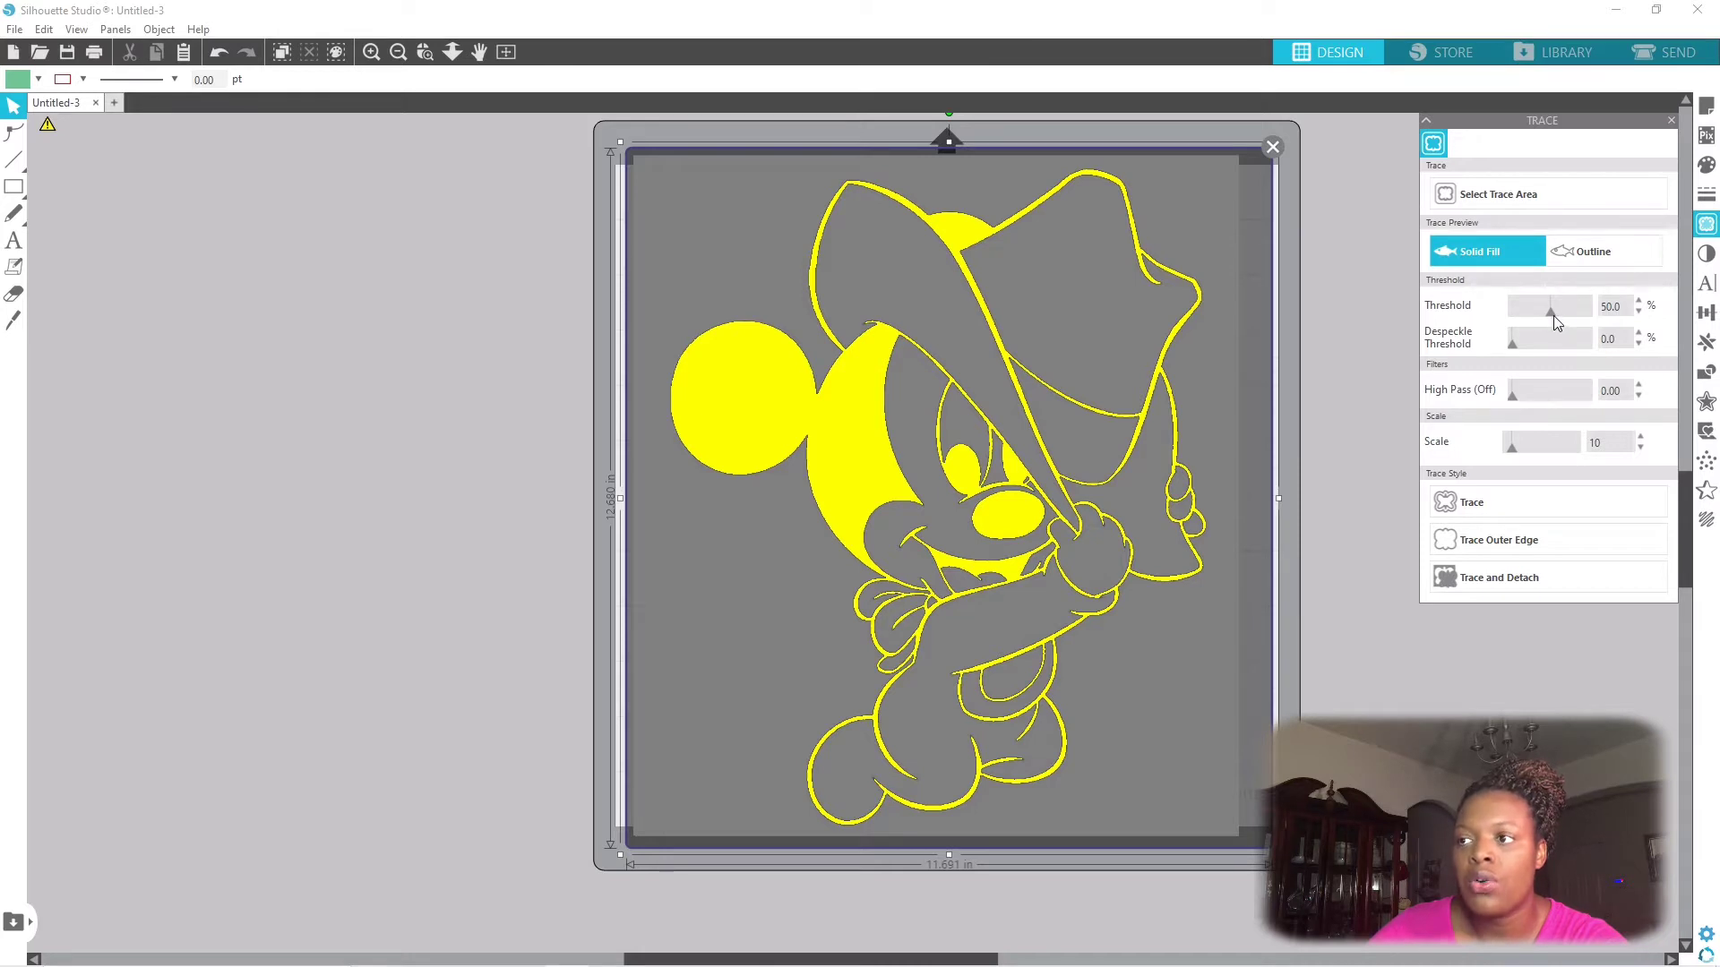
{"action": "left_click_drag", "start_coordinate": [1555, 316], "coordinate": [1612, 319]}
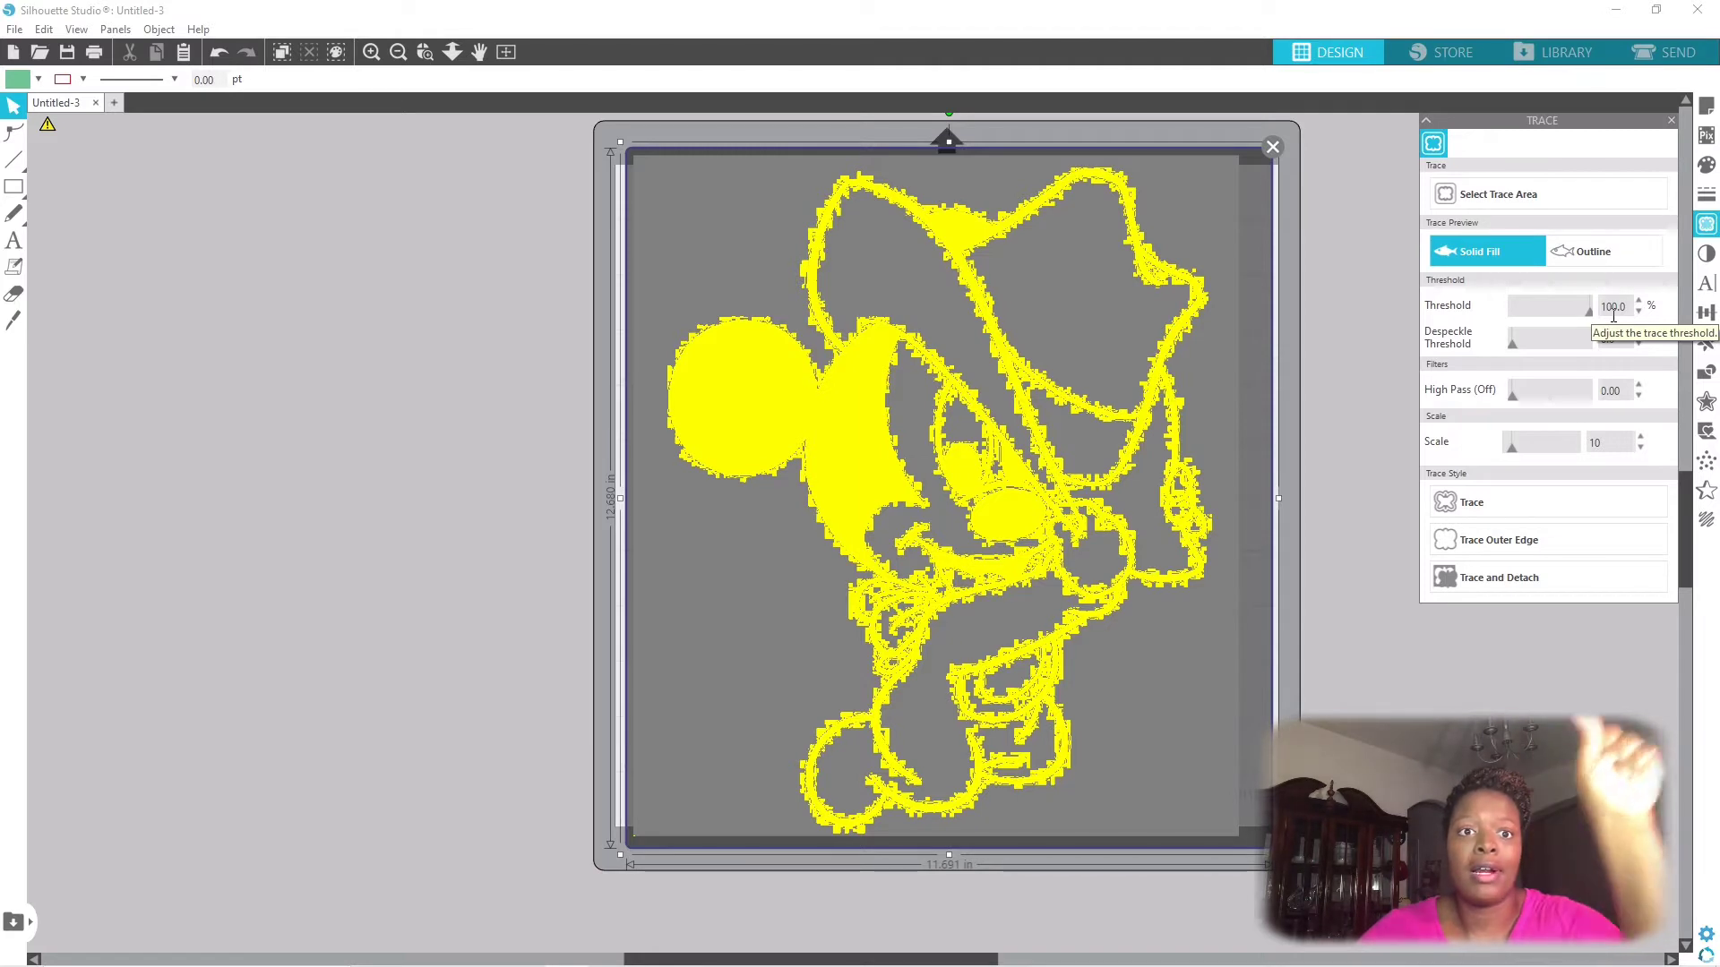
{"action": "left_click_drag", "start_coordinate": [1627, 309], "coordinate": [1602, 312]}
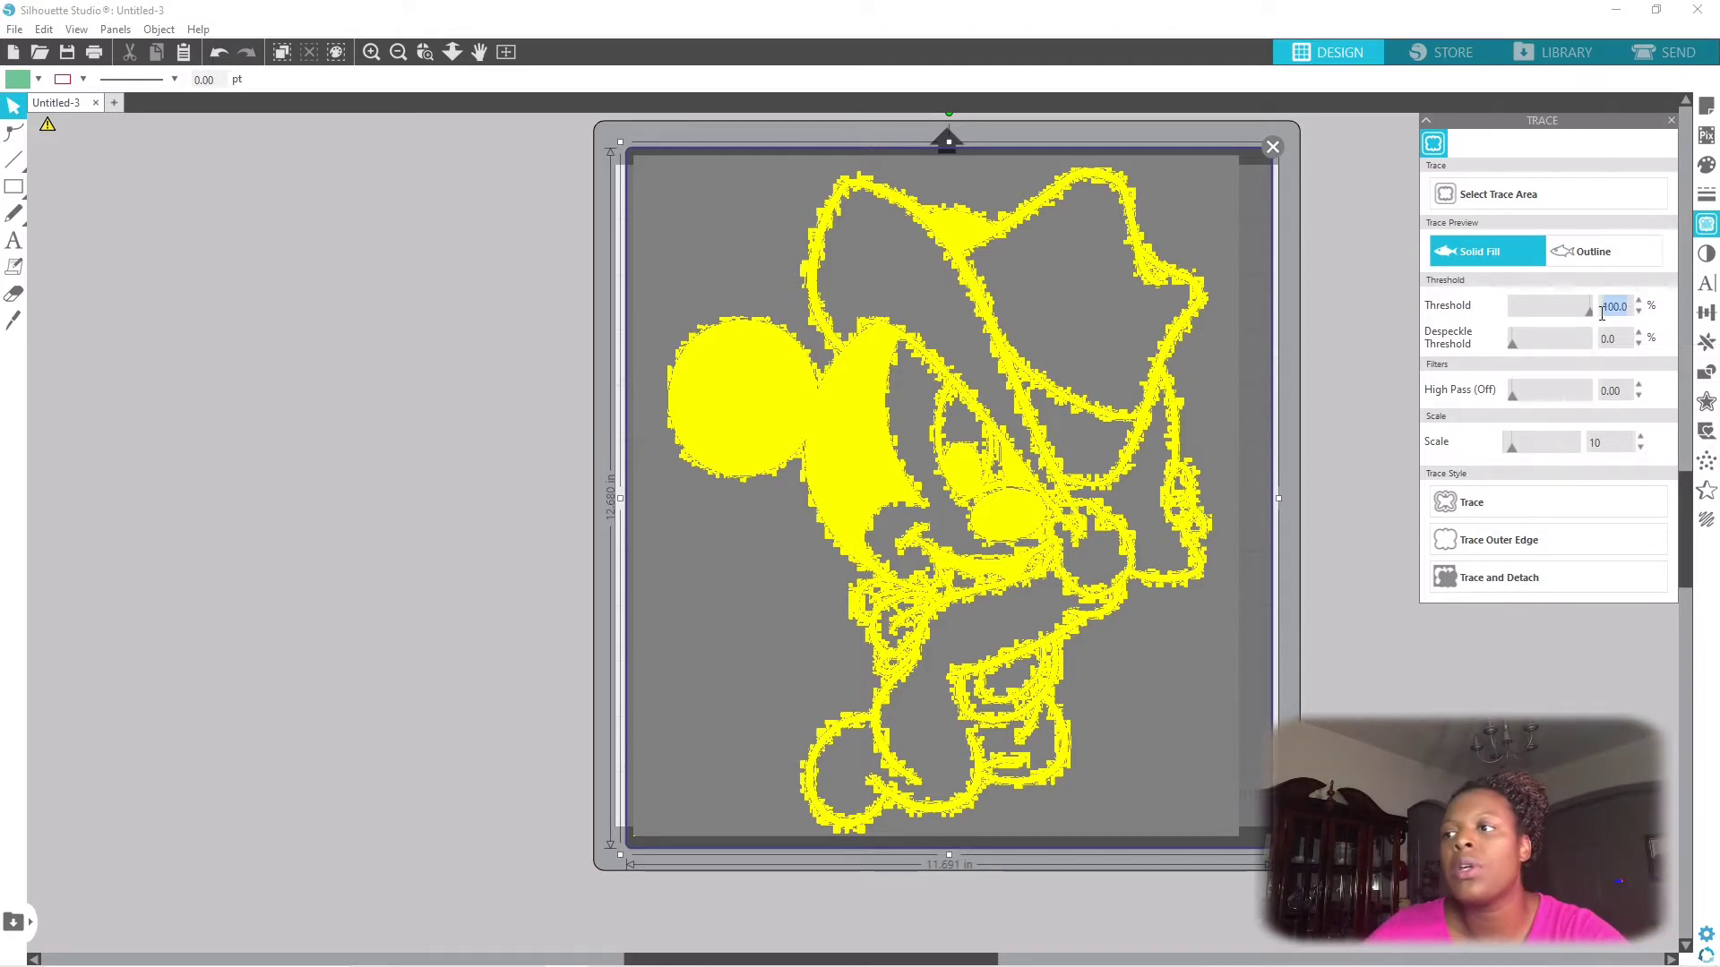
{"action": "type", "text": "46"}
{"action": "key", "text": "Return"}
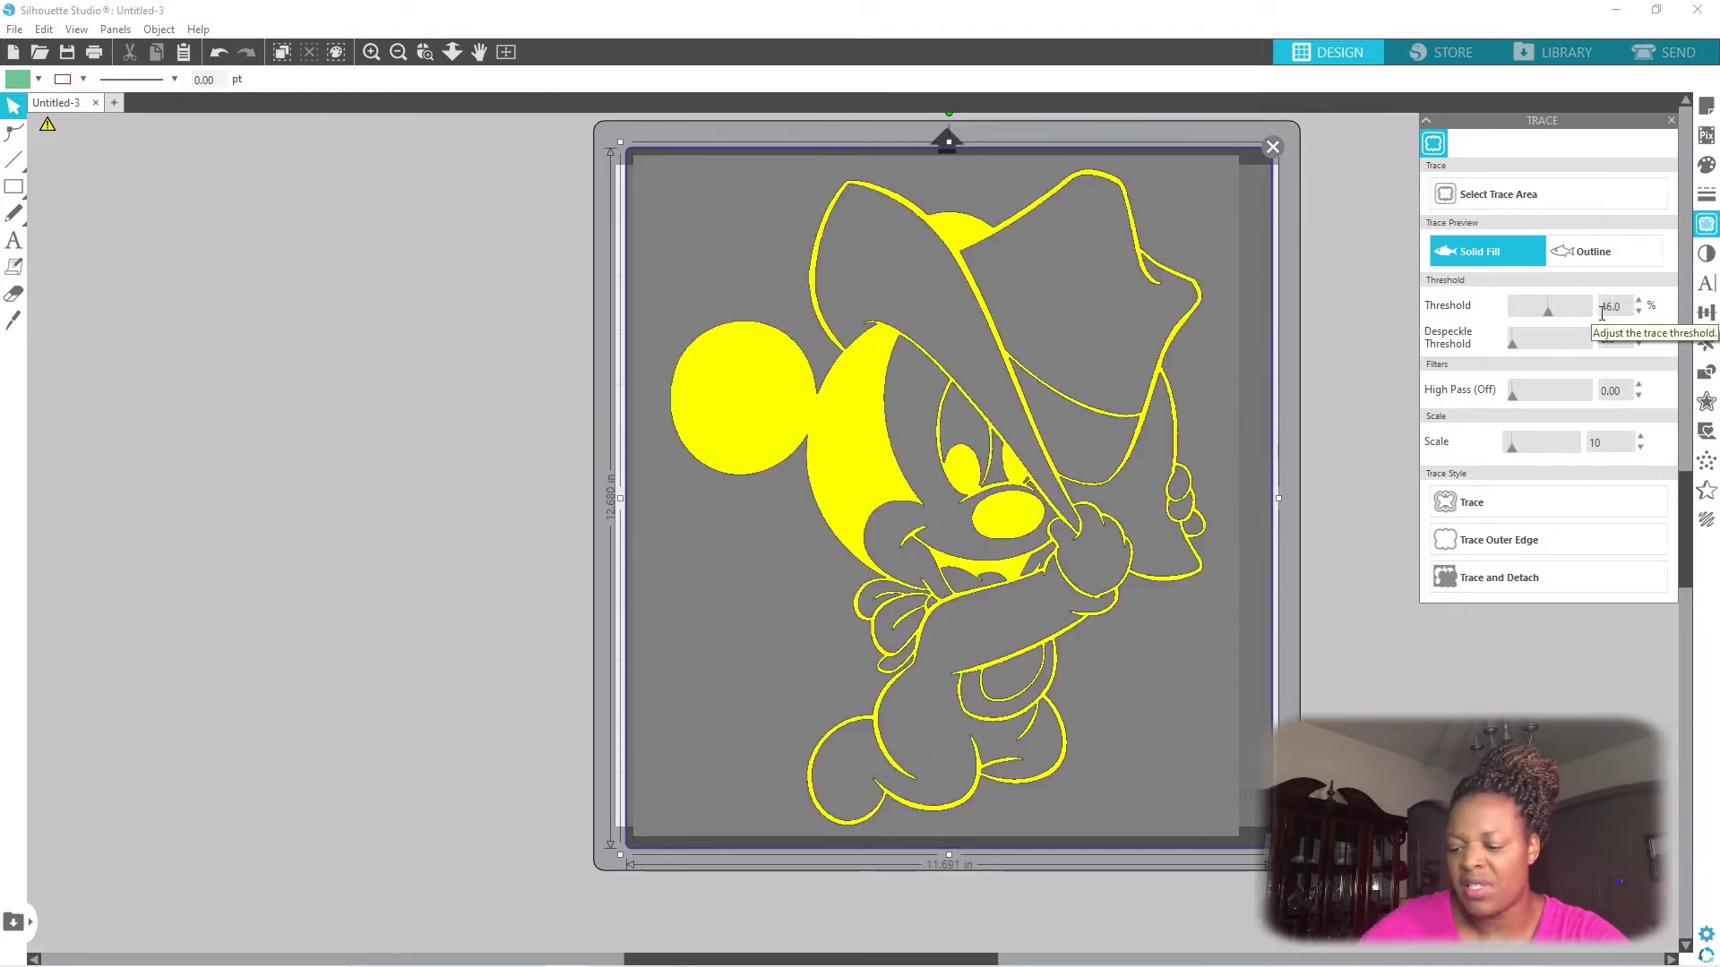
- Trace the Mickey picture, move the original off the mat to the left, and select the traced outline
{"action": "left_click", "coordinate": [1589, 509]}
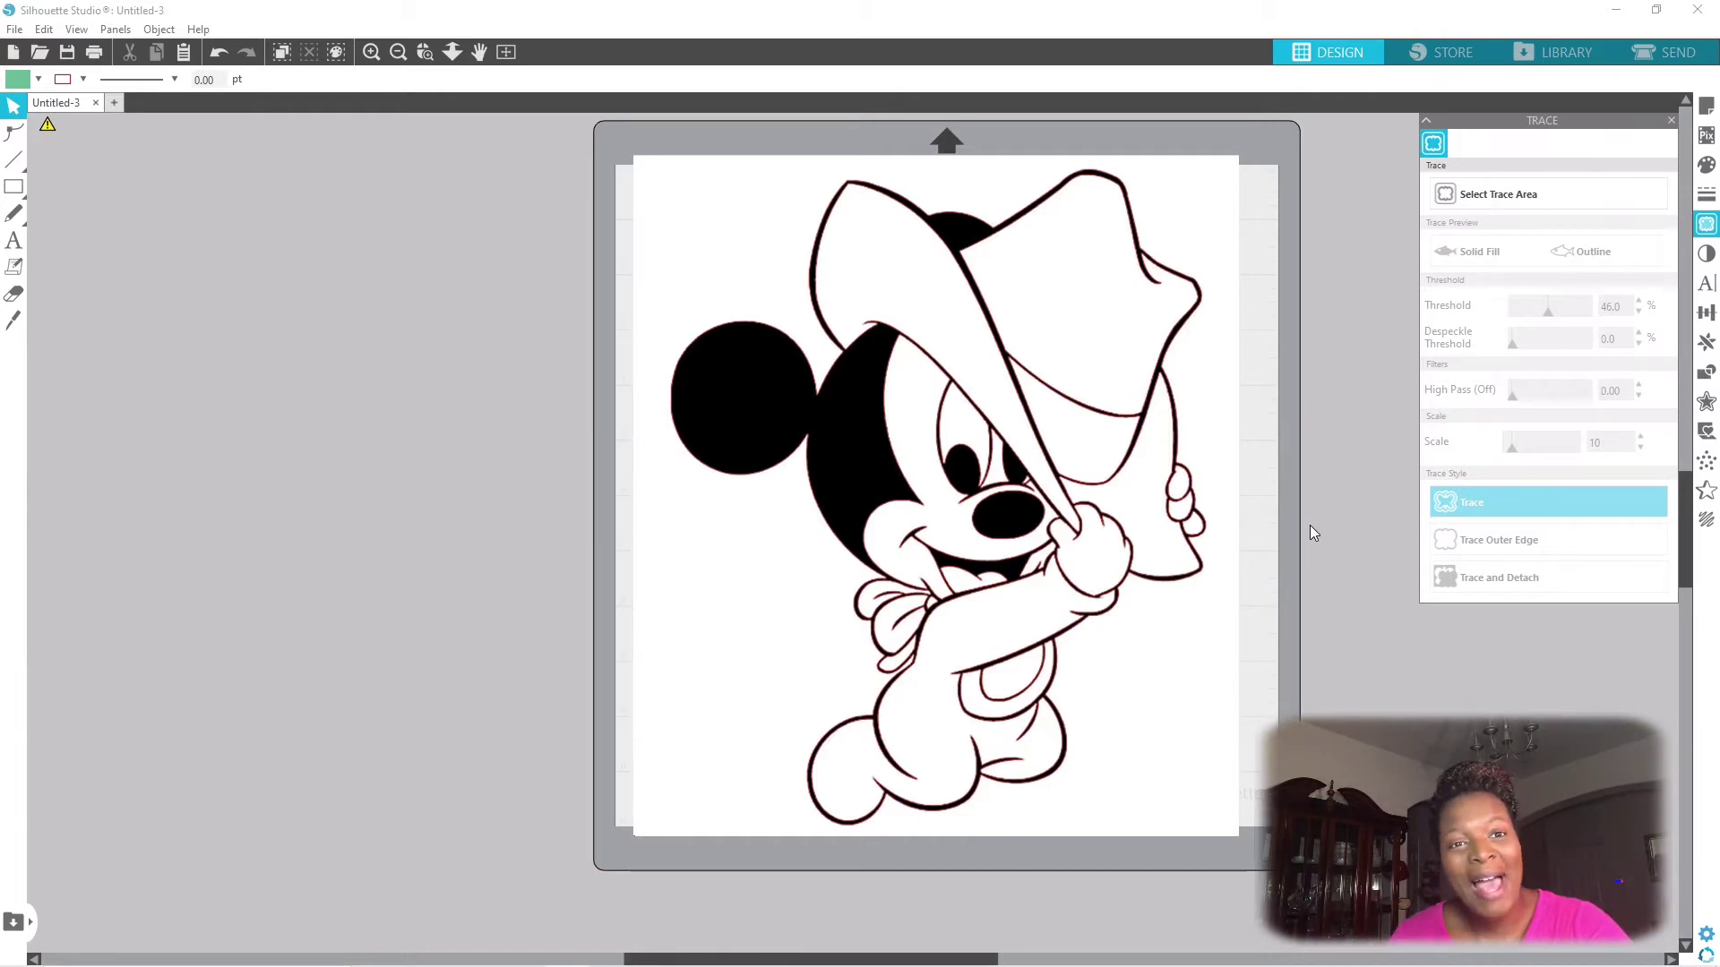
{"action": "left_click", "coordinate": [818, 601]}
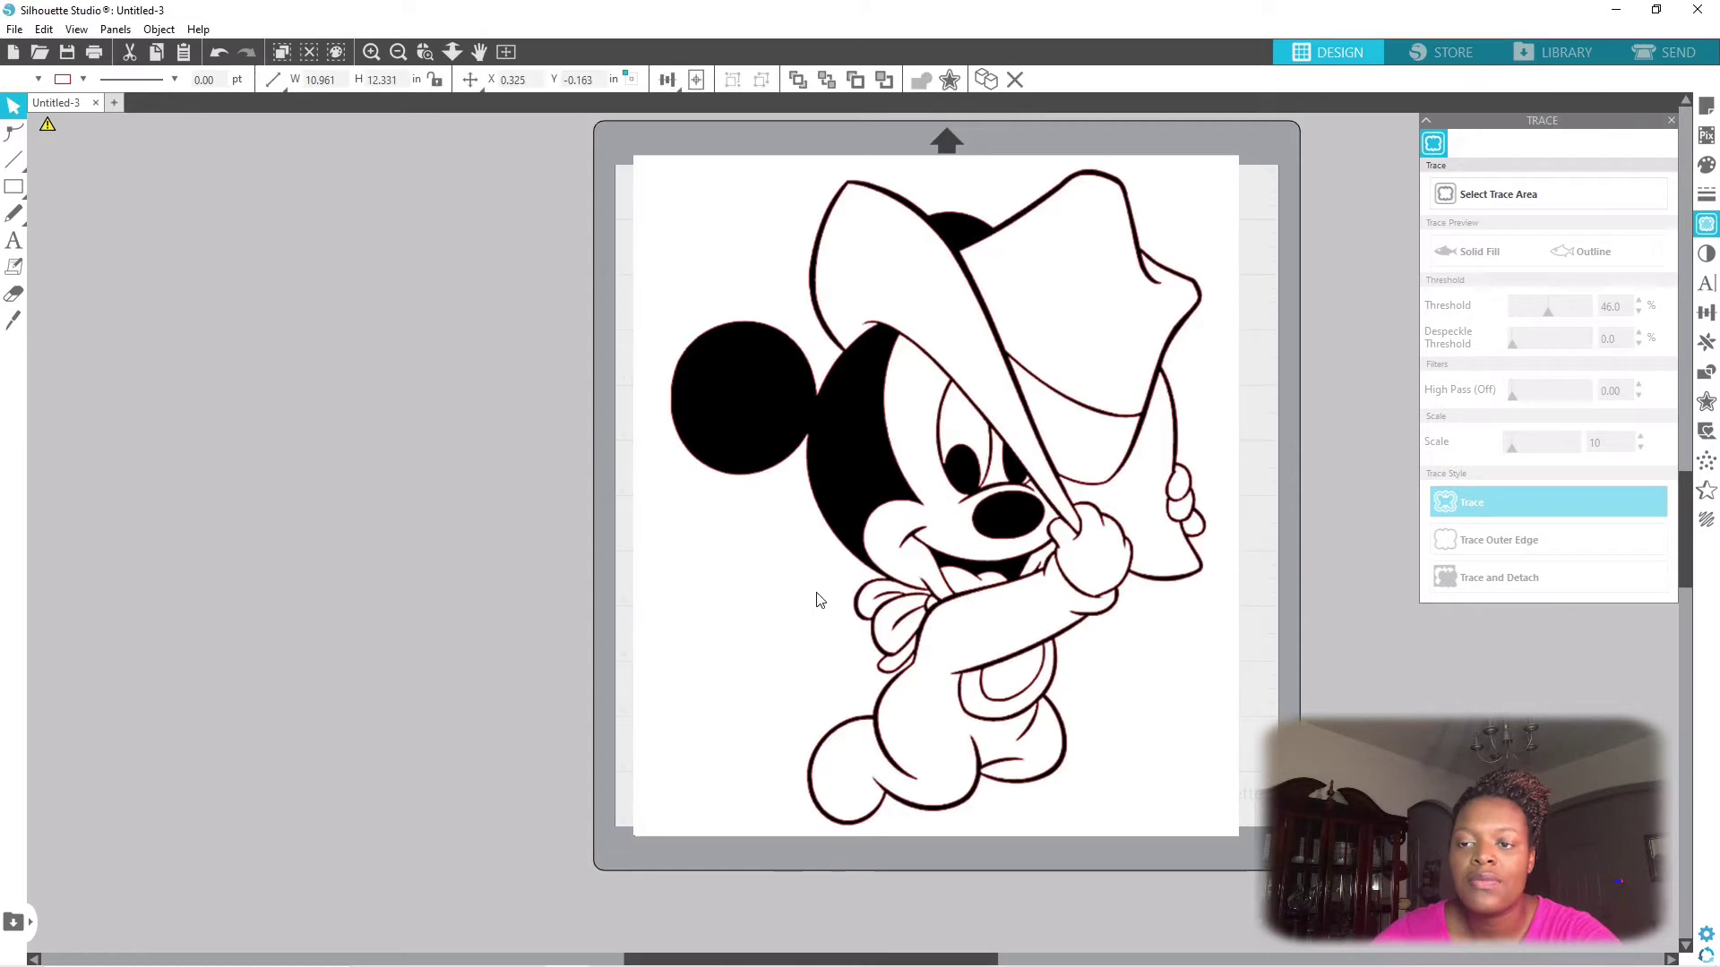
{"action": "mouse_move", "coordinate": [818, 601]}
{"action": "left_mouse_down"}
{"action": "mouse_move", "coordinate": [181, 571]}
{"action": "mouse_move", "coordinate": [163, 595]}
{"action": "mouse_move", "coordinate": [180, 608]}
{"action": "left_mouse_up"}
{"action": "key", "text": "Escape"}
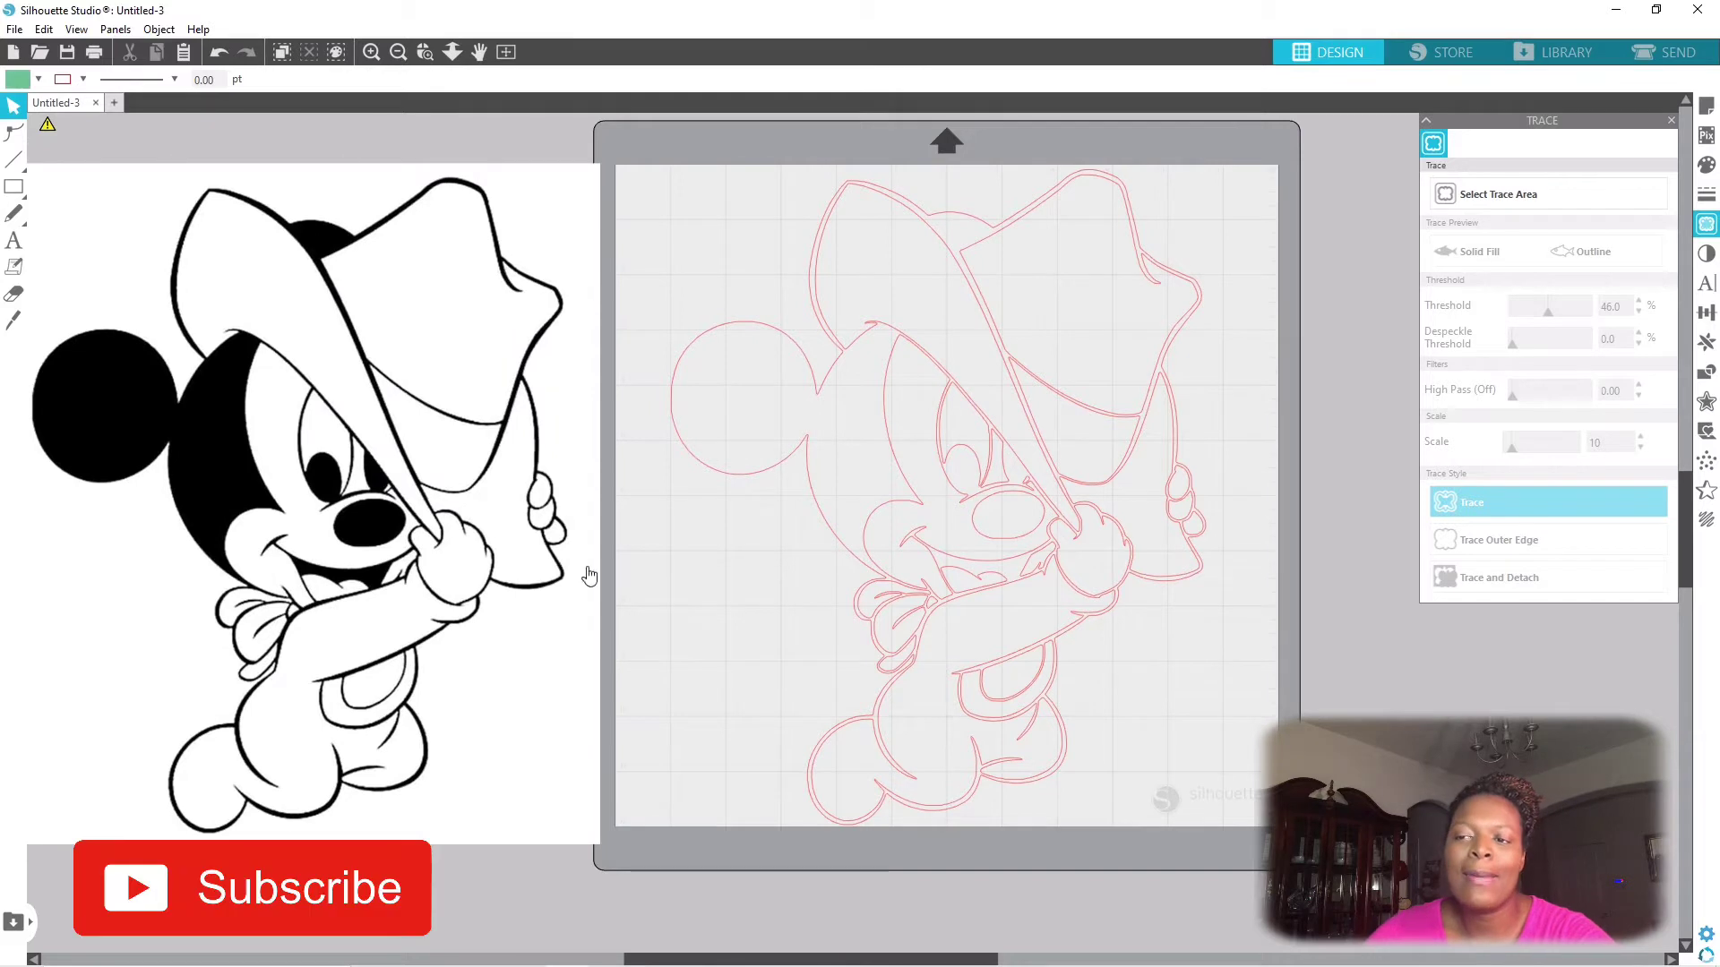
{"action": "left_click", "coordinate": [935, 603]}
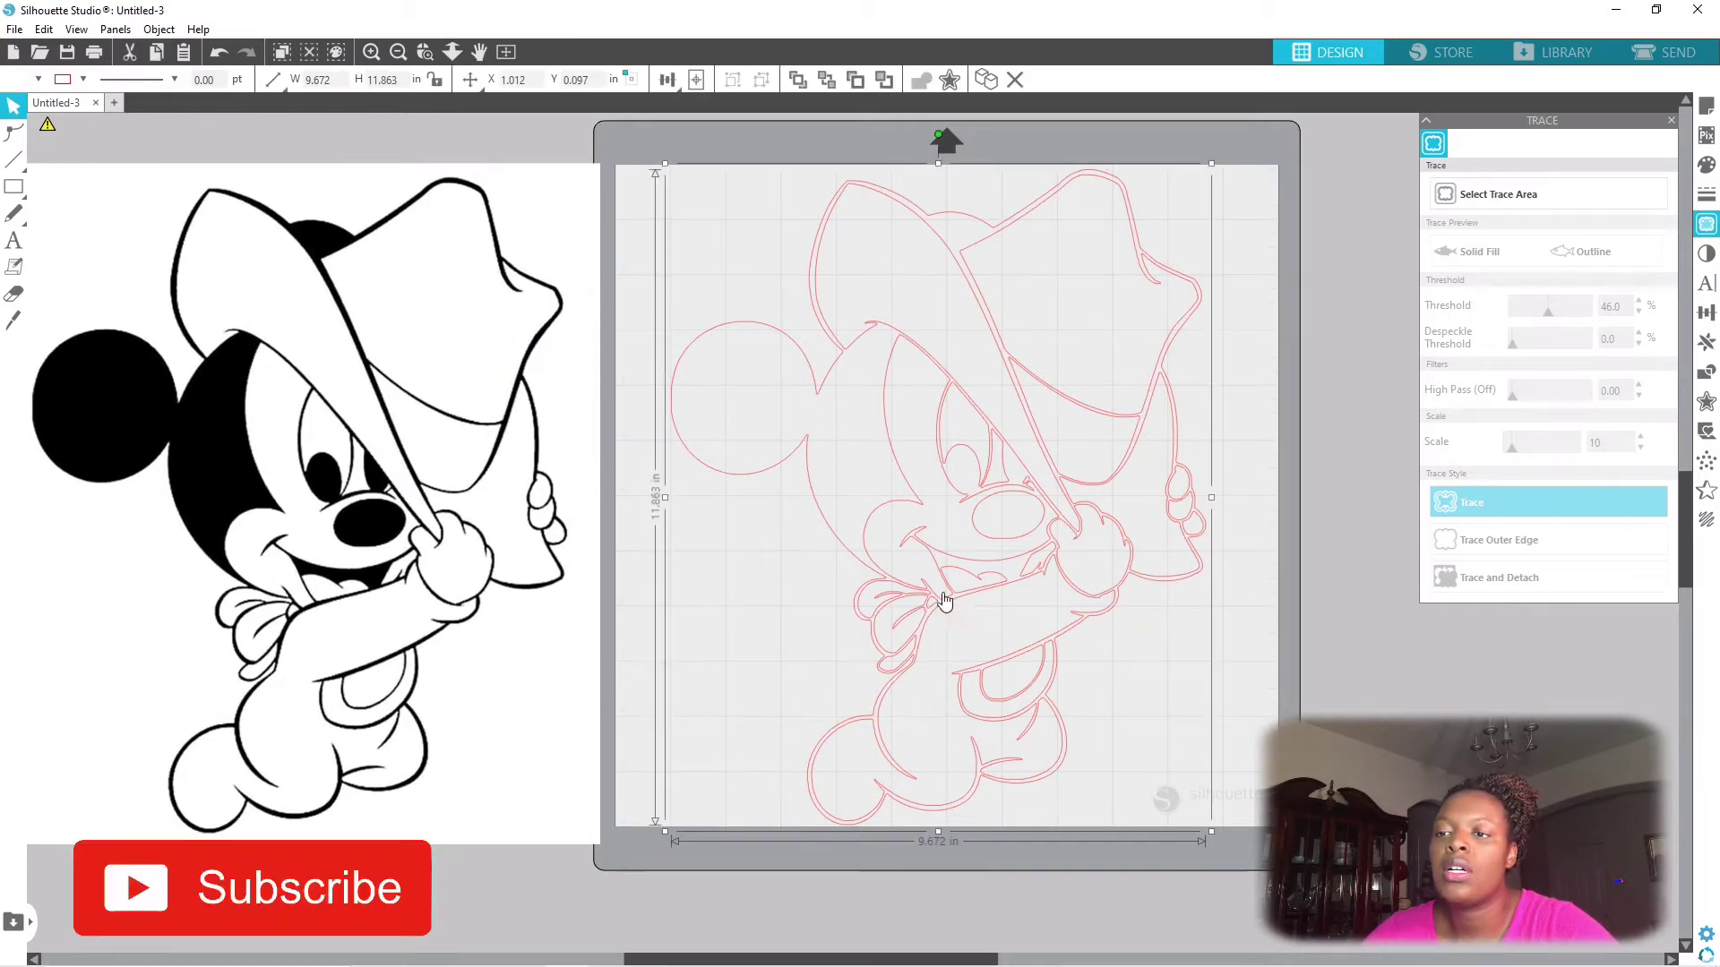
- Fill the traced Mickey outline with the orange swatch from the Fill panel
{"action": "left_click", "coordinate": [1705, 168]}
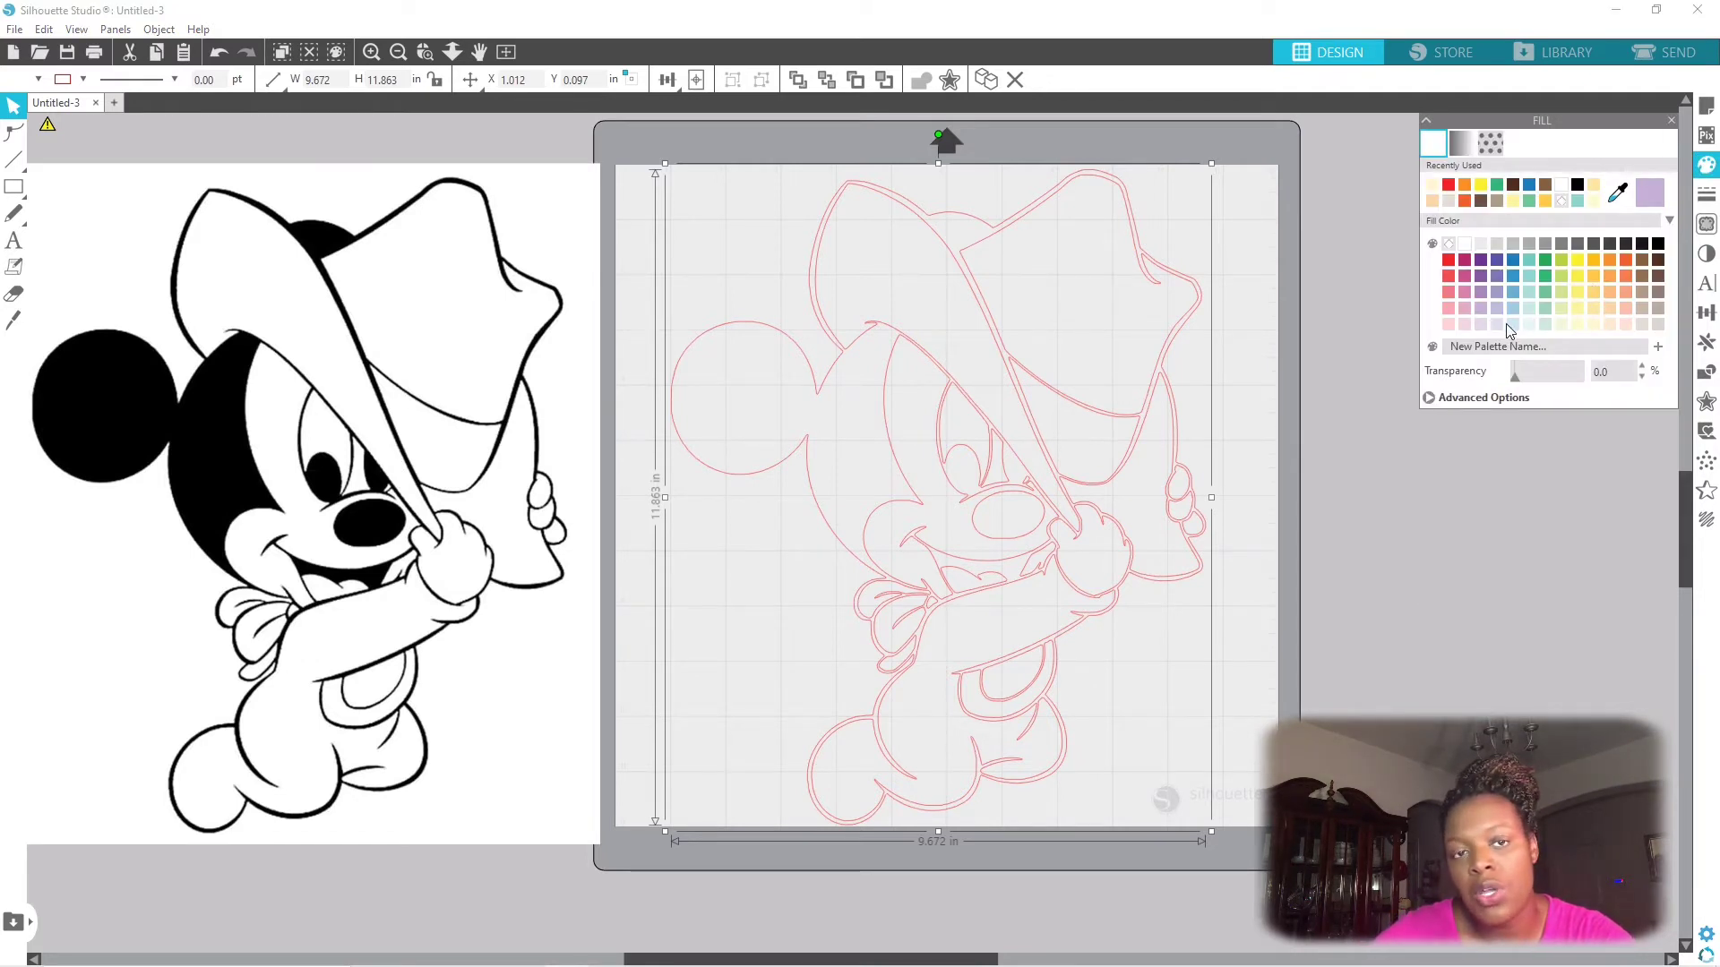
{"action": "left_click", "coordinate": [1614, 262]}
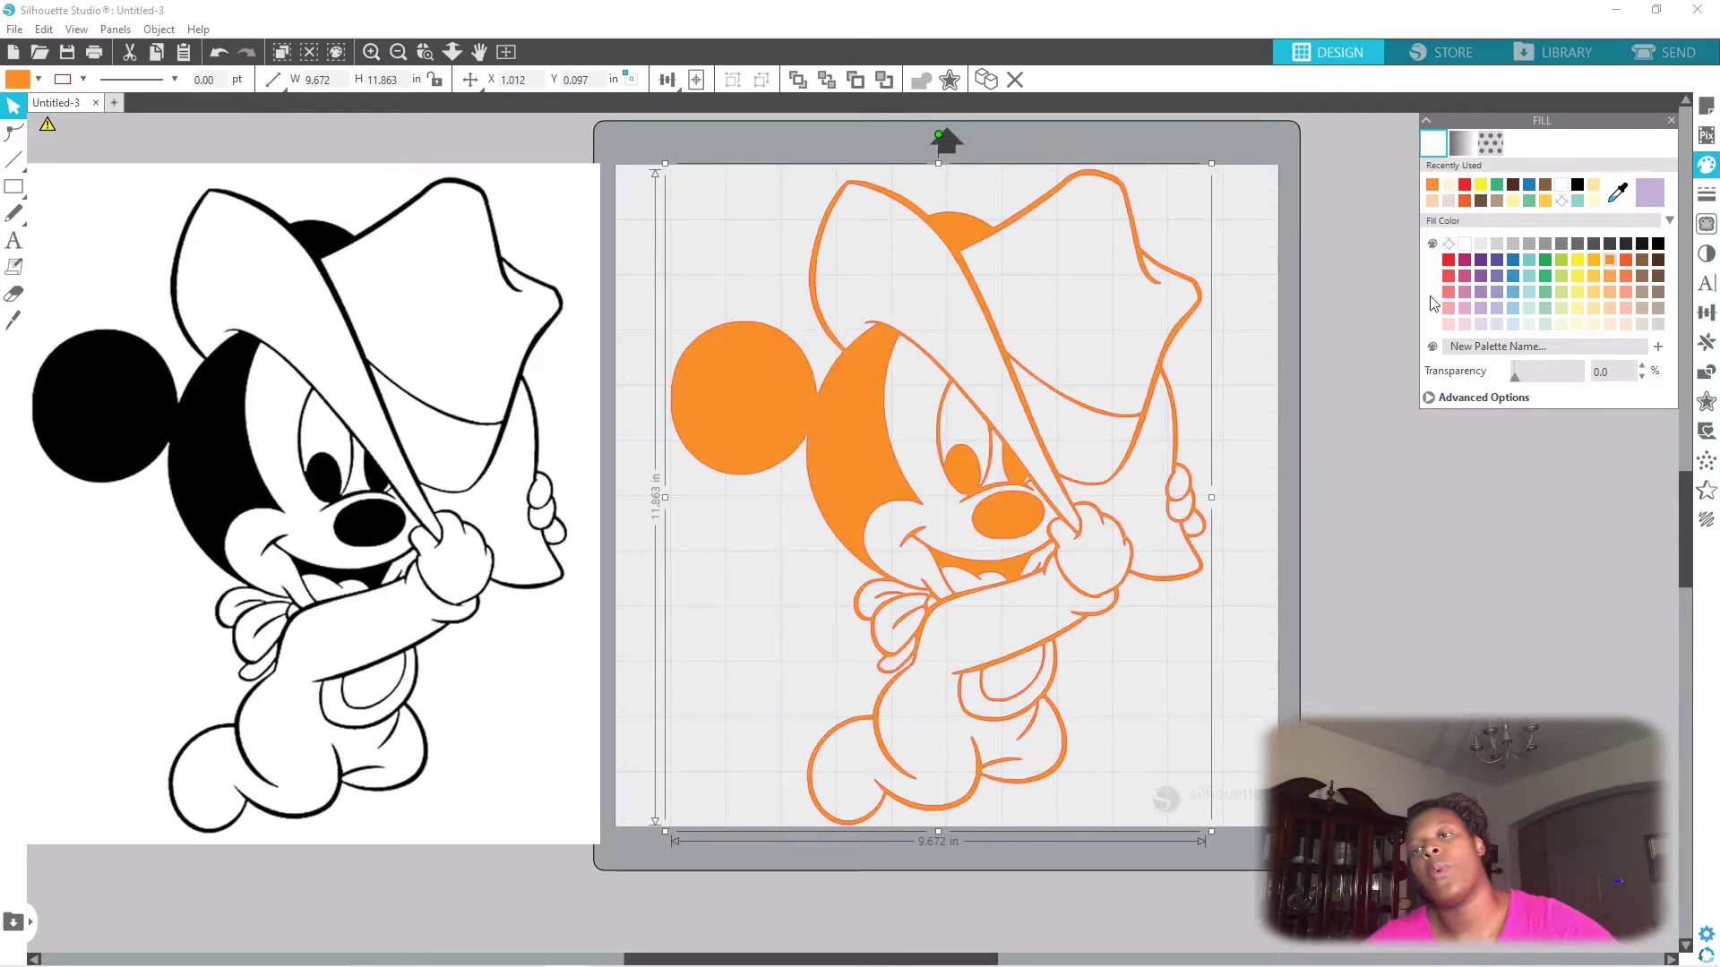
{"action": "left_click", "coordinate": [1287, 569]}
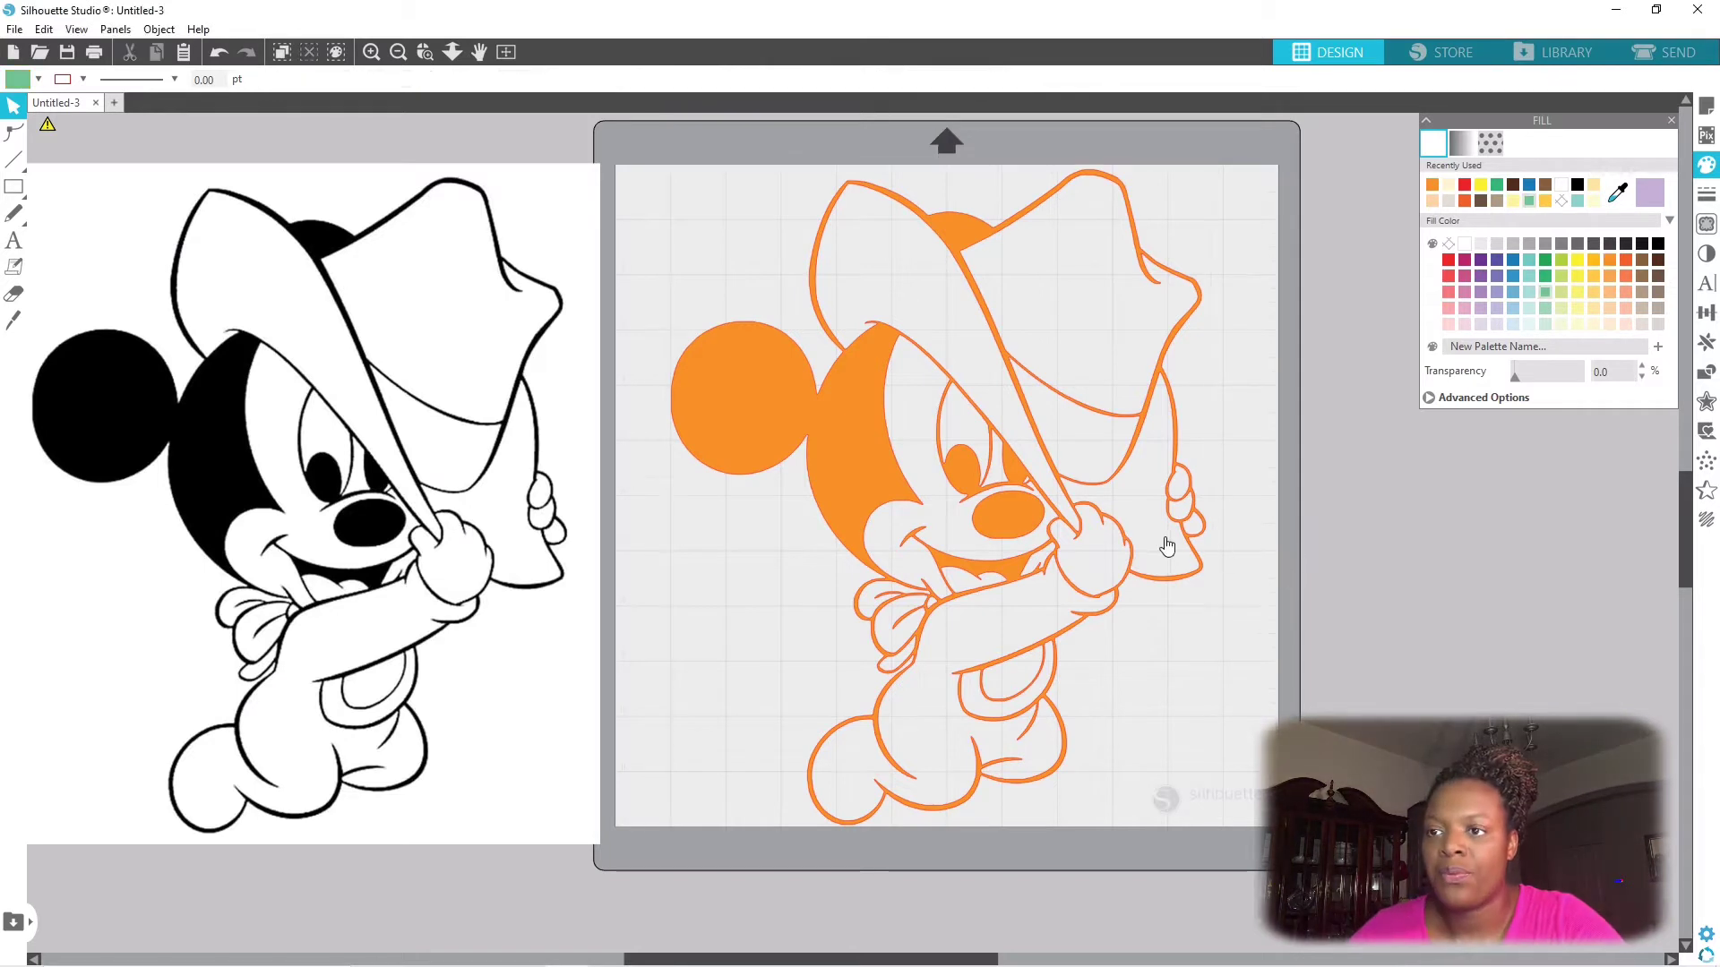
{"action": "left_click", "coordinate": [1002, 529]}
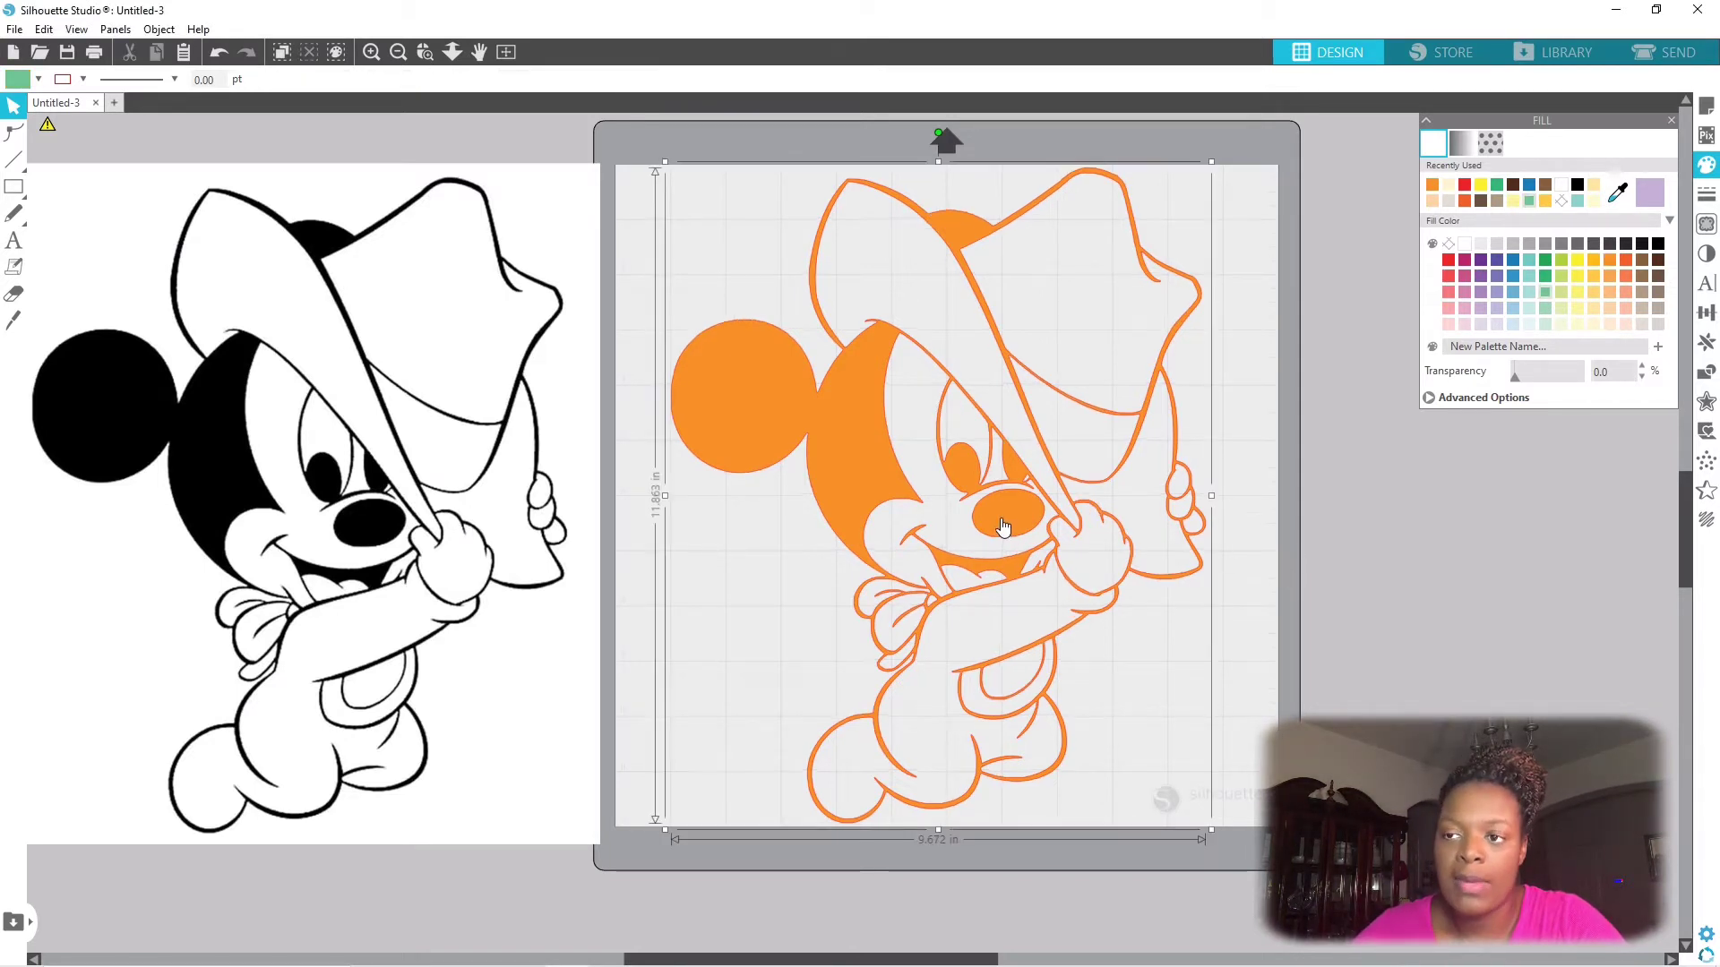
{"action": "right_click", "coordinate": [996, 514]}
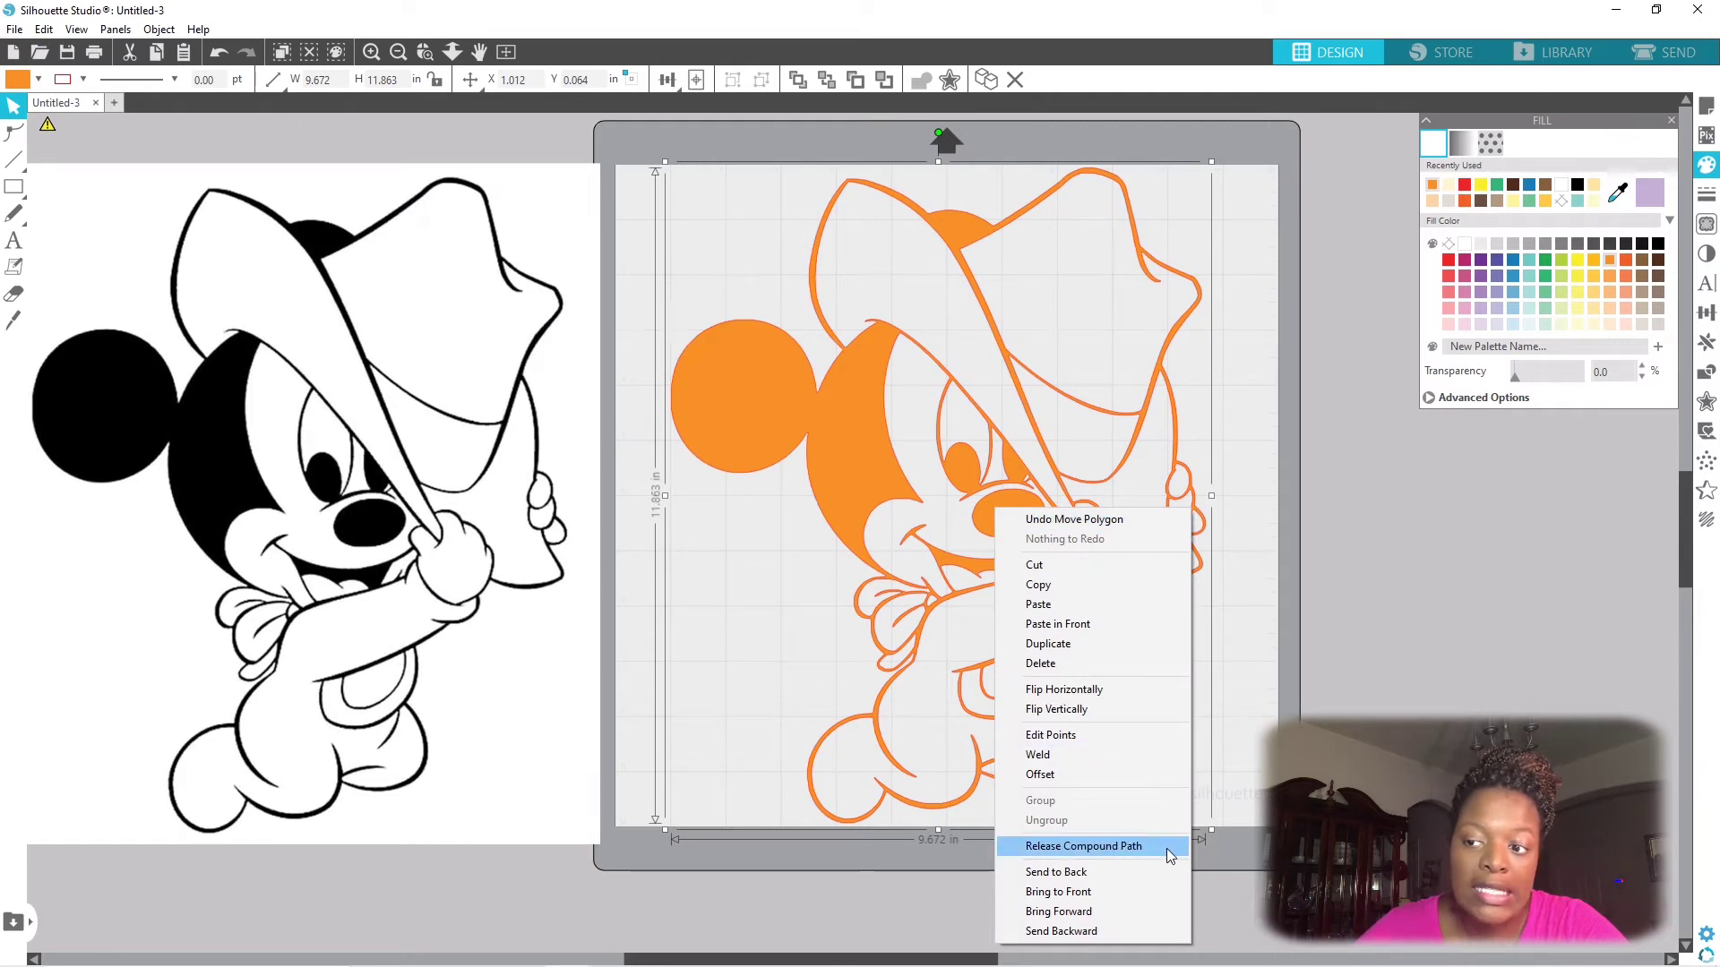
- Release the orange Mickey's compound path into separate pieces from the right-click menu
{"action": "left_click", "coordinate": [1267, 486]}
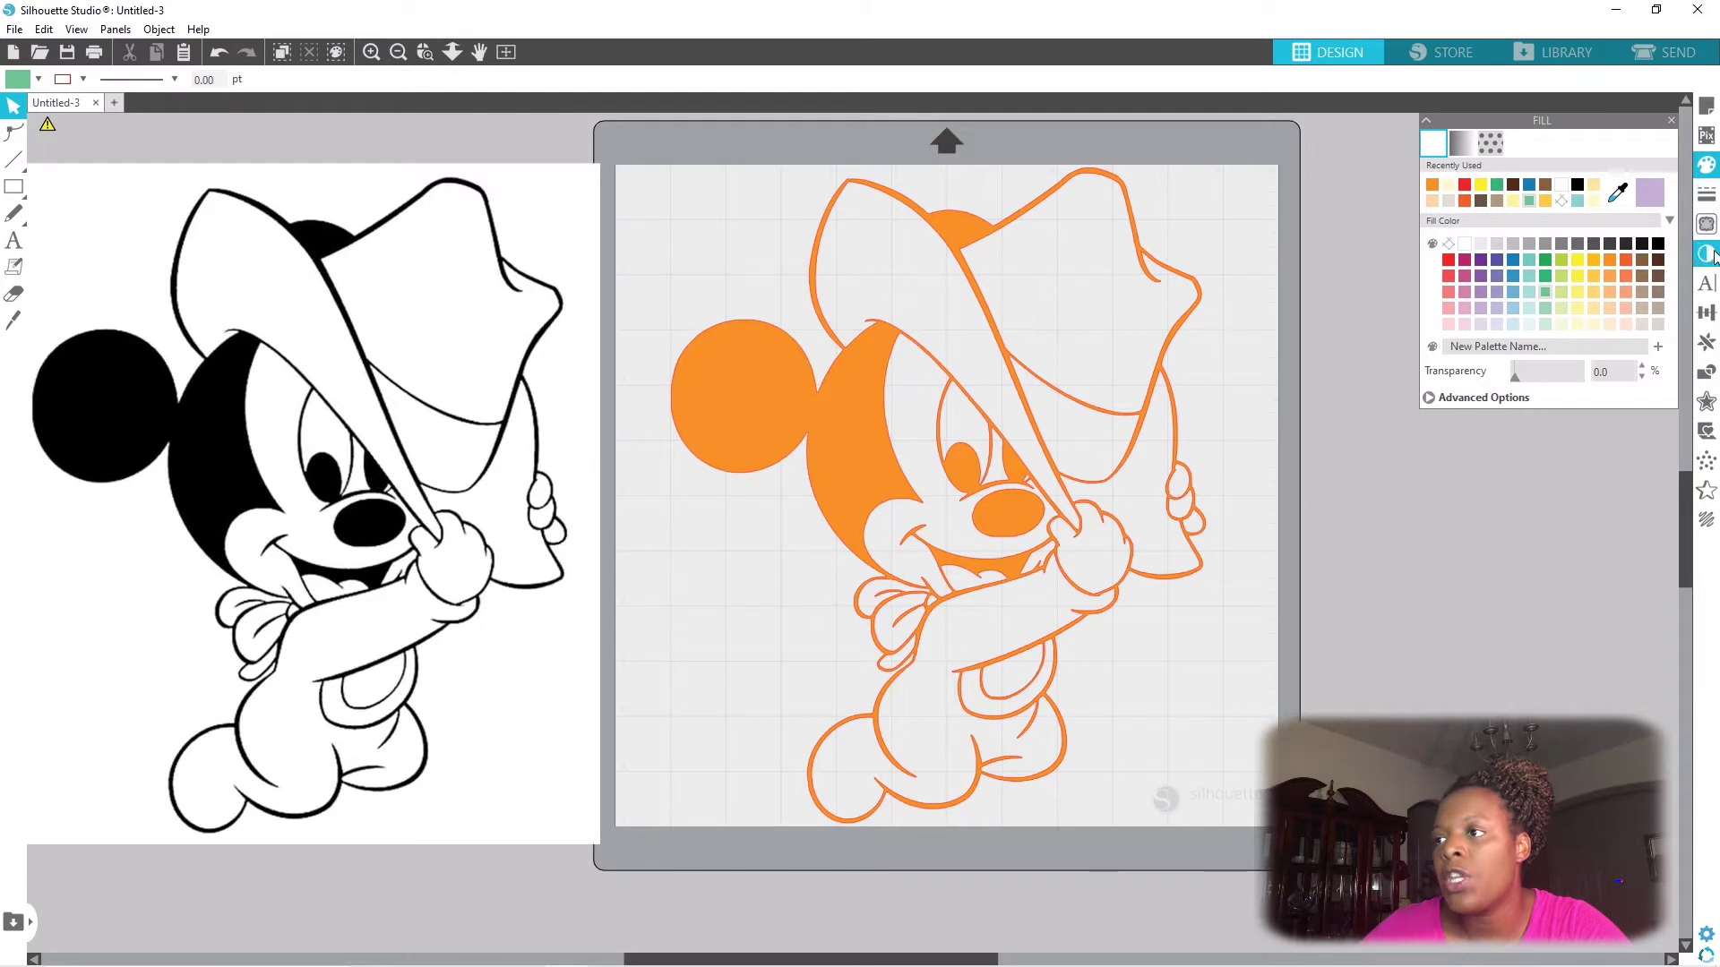
{"action": "left_click", "coordinate": [1707, 376]}
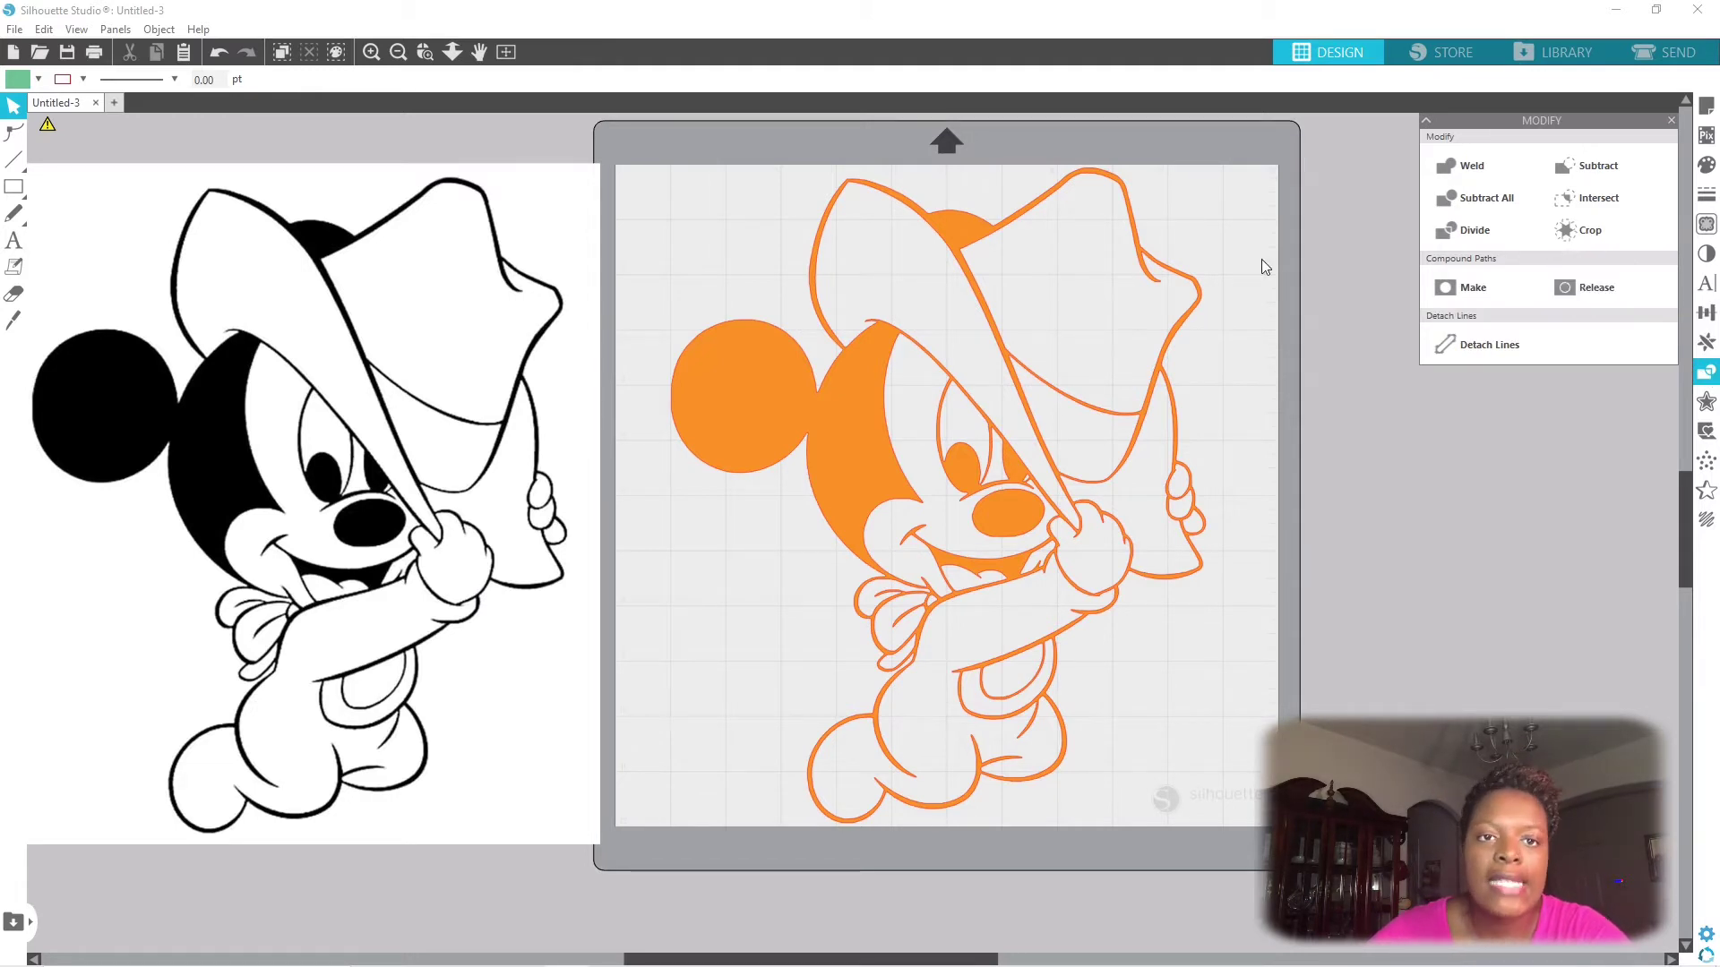
{"action": "left_click", "coordinate": [1003, 483]}
{"action": "right_click", "coordinate": [1002, 485]}
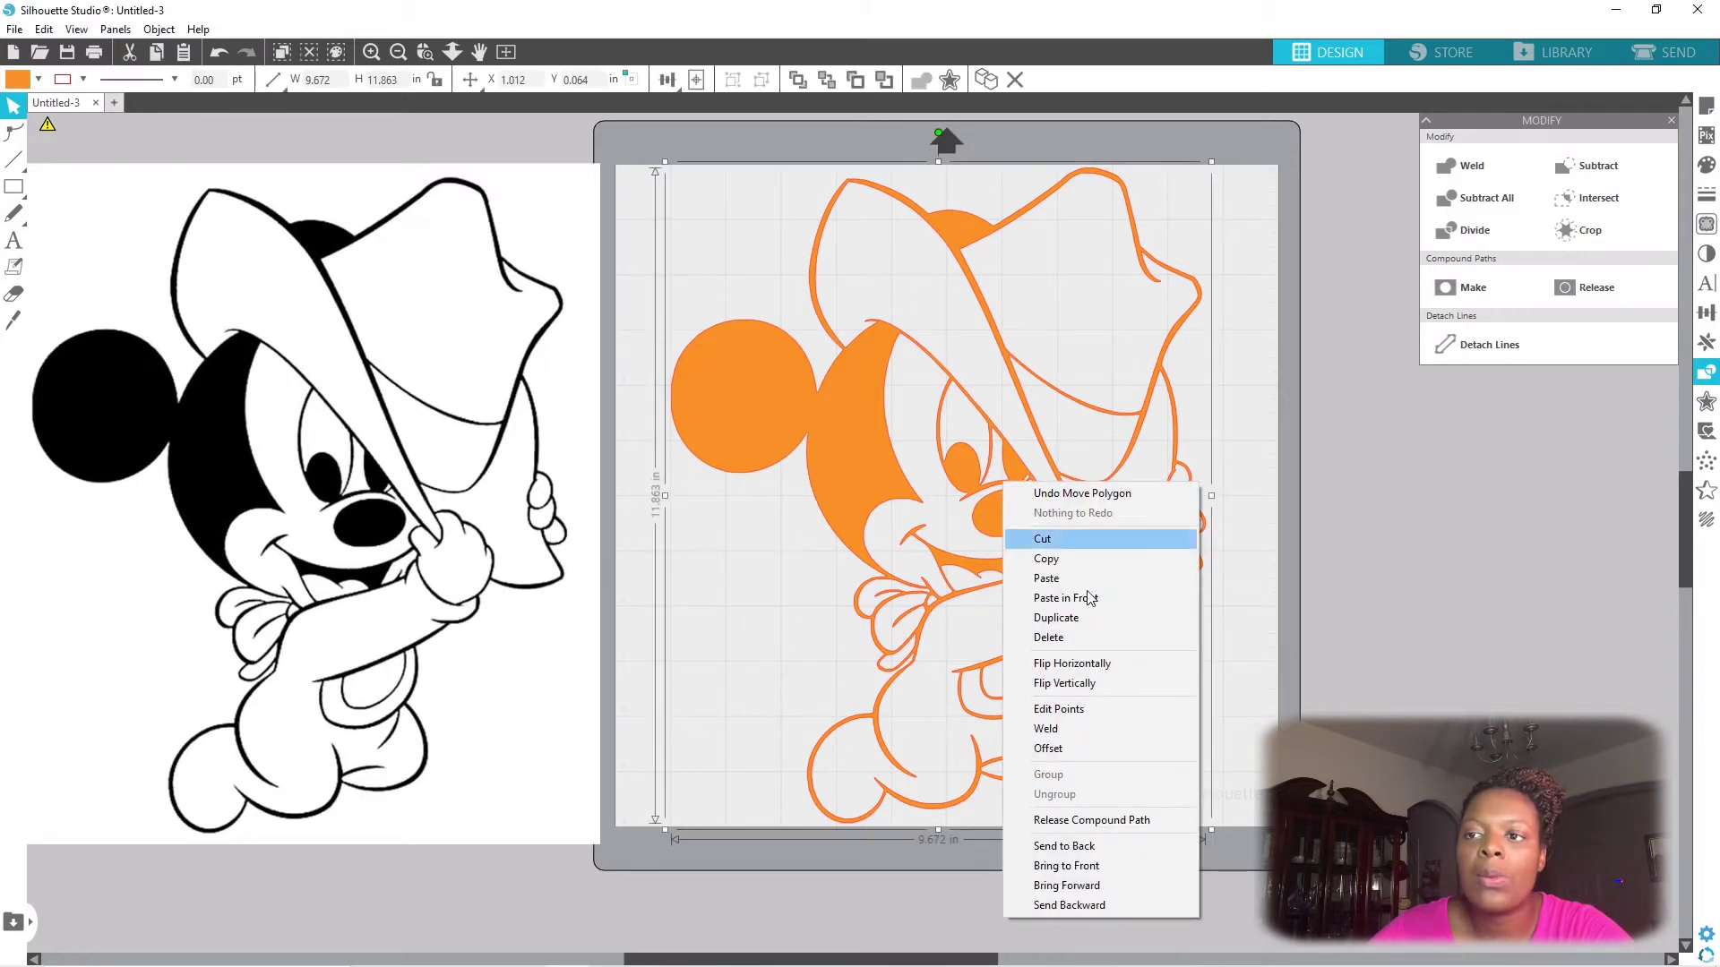
{"action": "left_click", "coordinate": [1089, 822]}
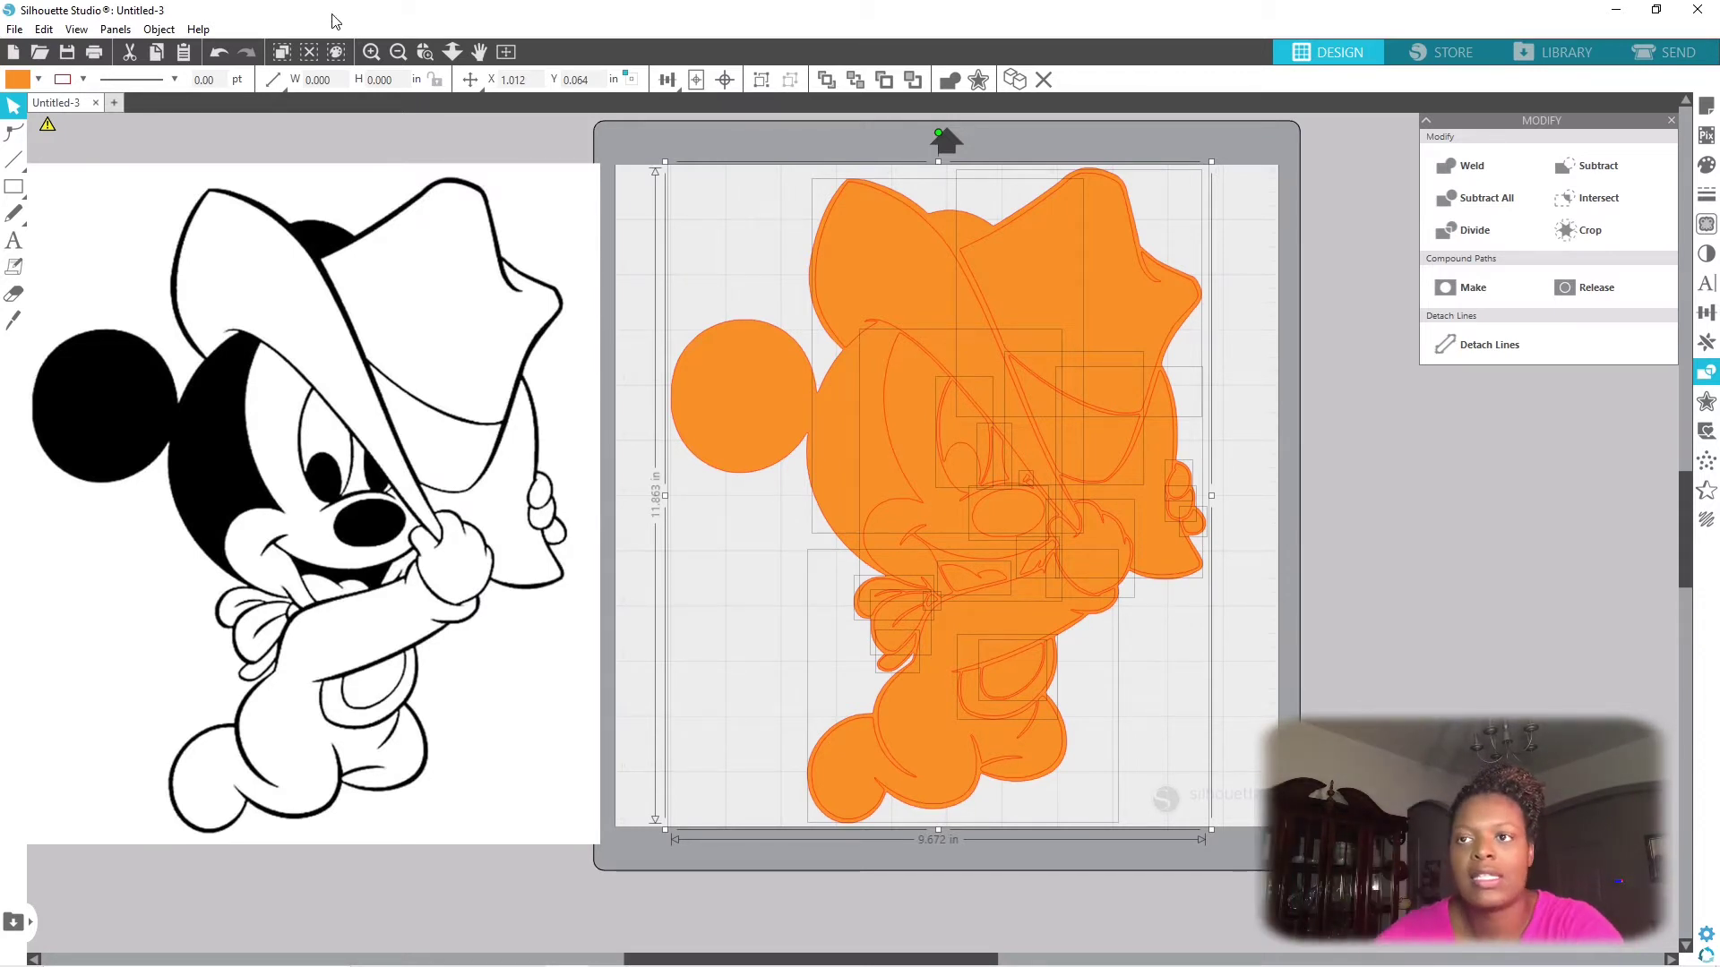
- Undo the release and shift the orange Mickey slightly left on the mat
{"action": "left_click", "coordinate": [221, 54]}
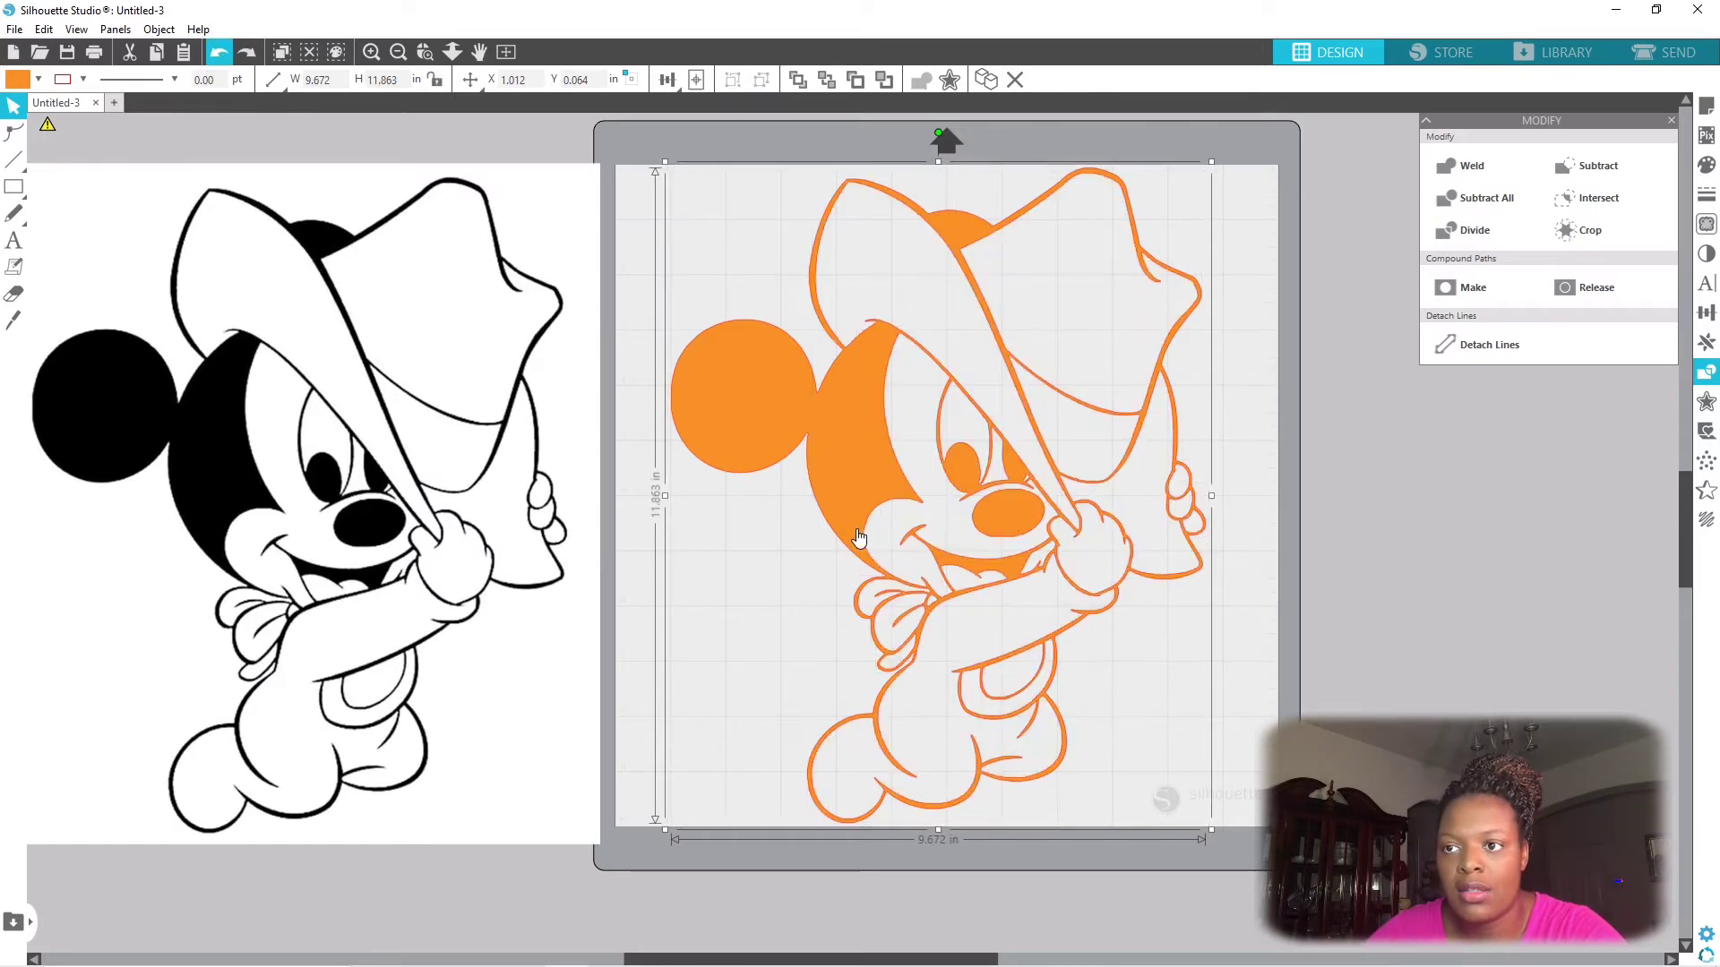
{"action": "mouse_move", "coordinate": [855, 501]}
{"action": "left_mouse_down"}
{"action": "mouse_move", "coordinate": [772, 476]}
{"action": "mouse_move", "coordinate": [980, 406]}
{"action": "mouse_move", "coordinate": [1040, 584]}
{"action": "mouse_move", "coordinate": [738, 551]}
{"action": "mouse_move", "coordinate": [894, 464]}
{"action": "mouse_move", "coordinate": [856, 509]}
{"action": "mouse_move", "coordinate": [844, 430]}
{"action": "mouse_move", "coordinate": [843, 481]}
{"action": "left_mouse_up"}
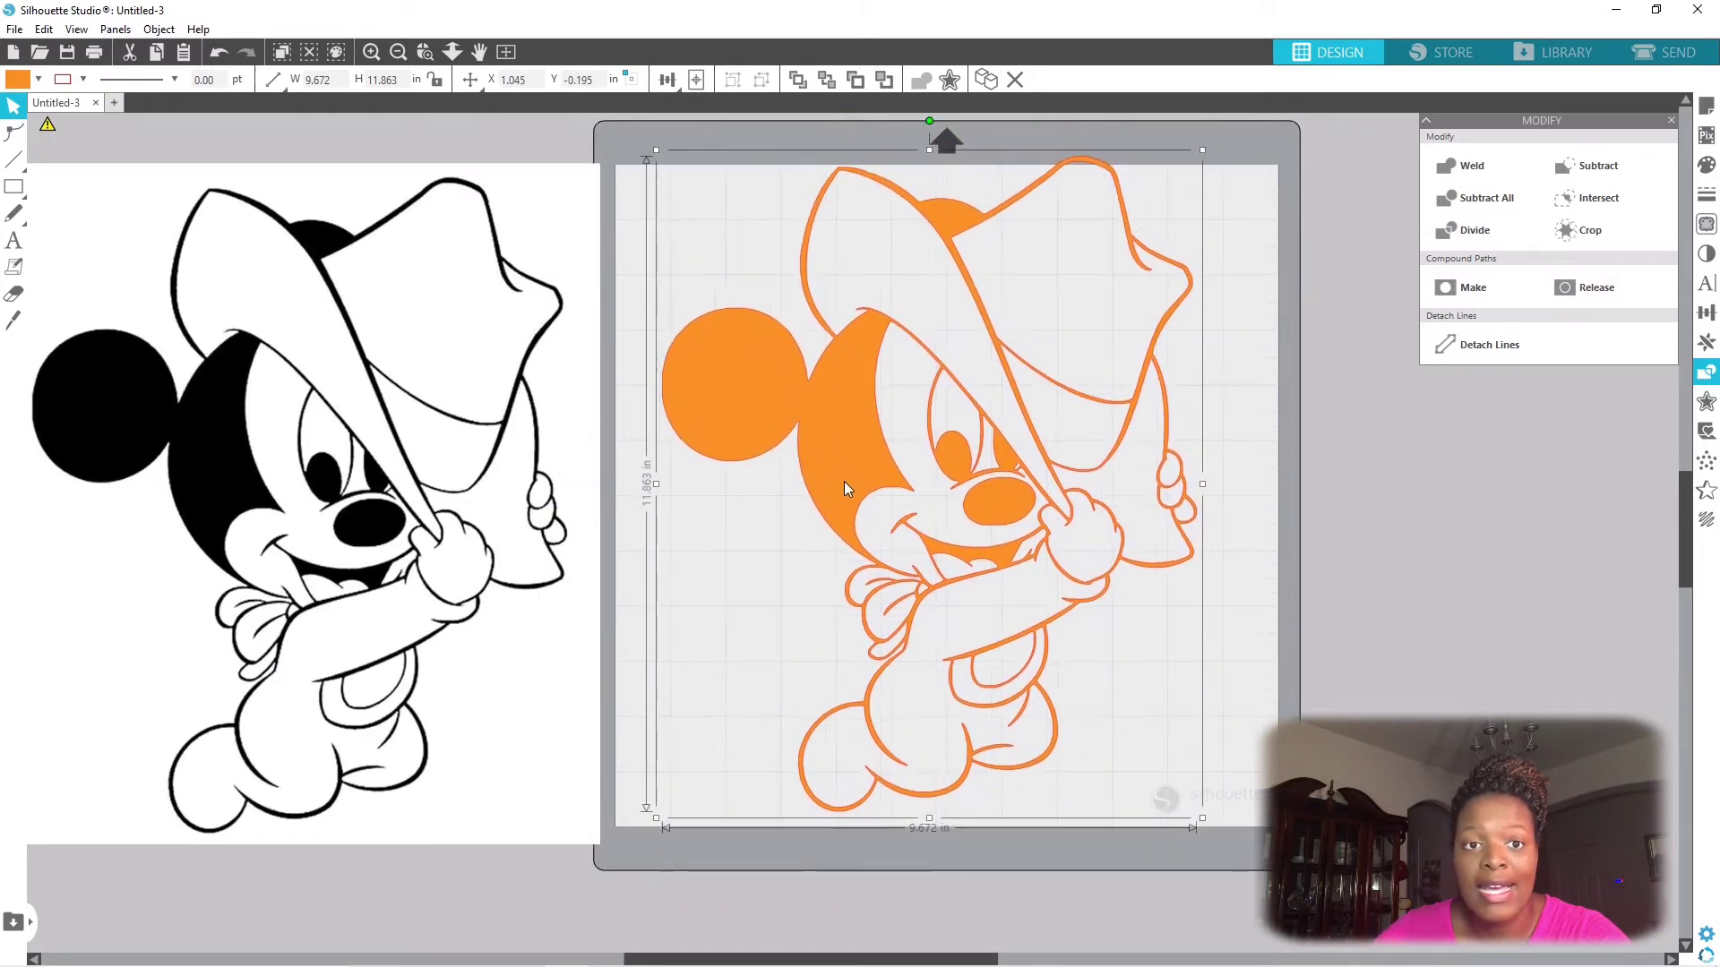
{"action": "left_click", "coordinate": [1087, 308]}
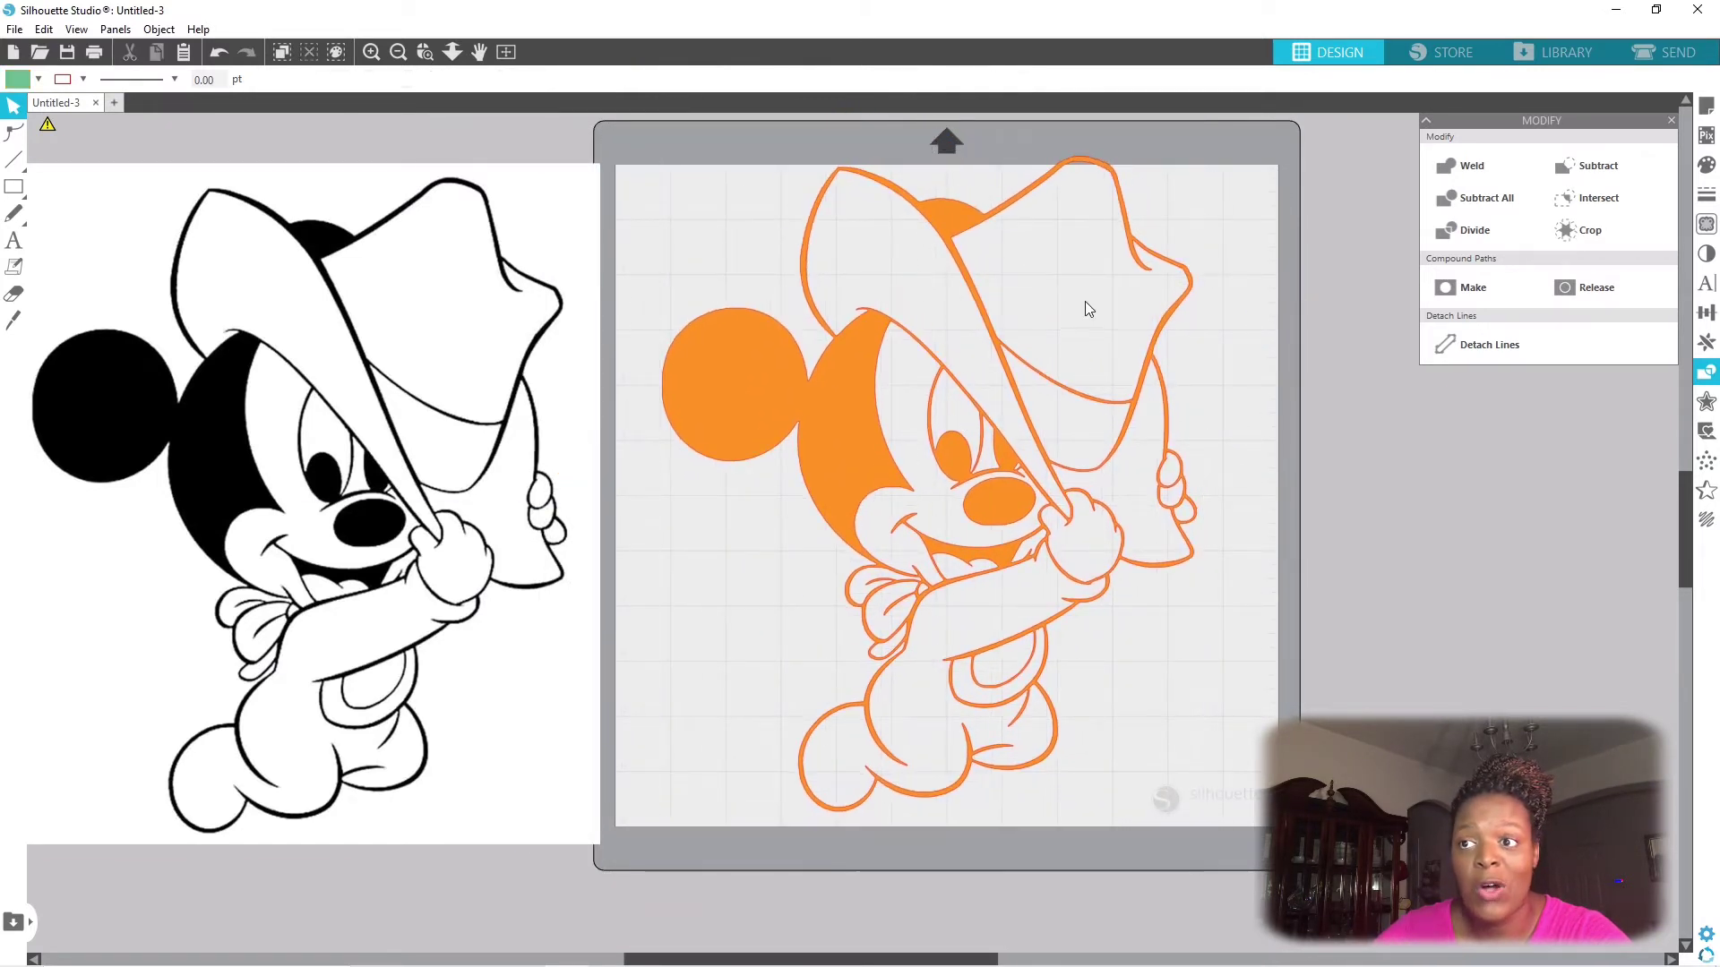
- Release the compound path again and confirm the hat-top piece is separate, undoing the test move
{"action": "right_click", "coordinate": [852, 368]}
{"action": "left_click", "coordinate": [939, 705]}
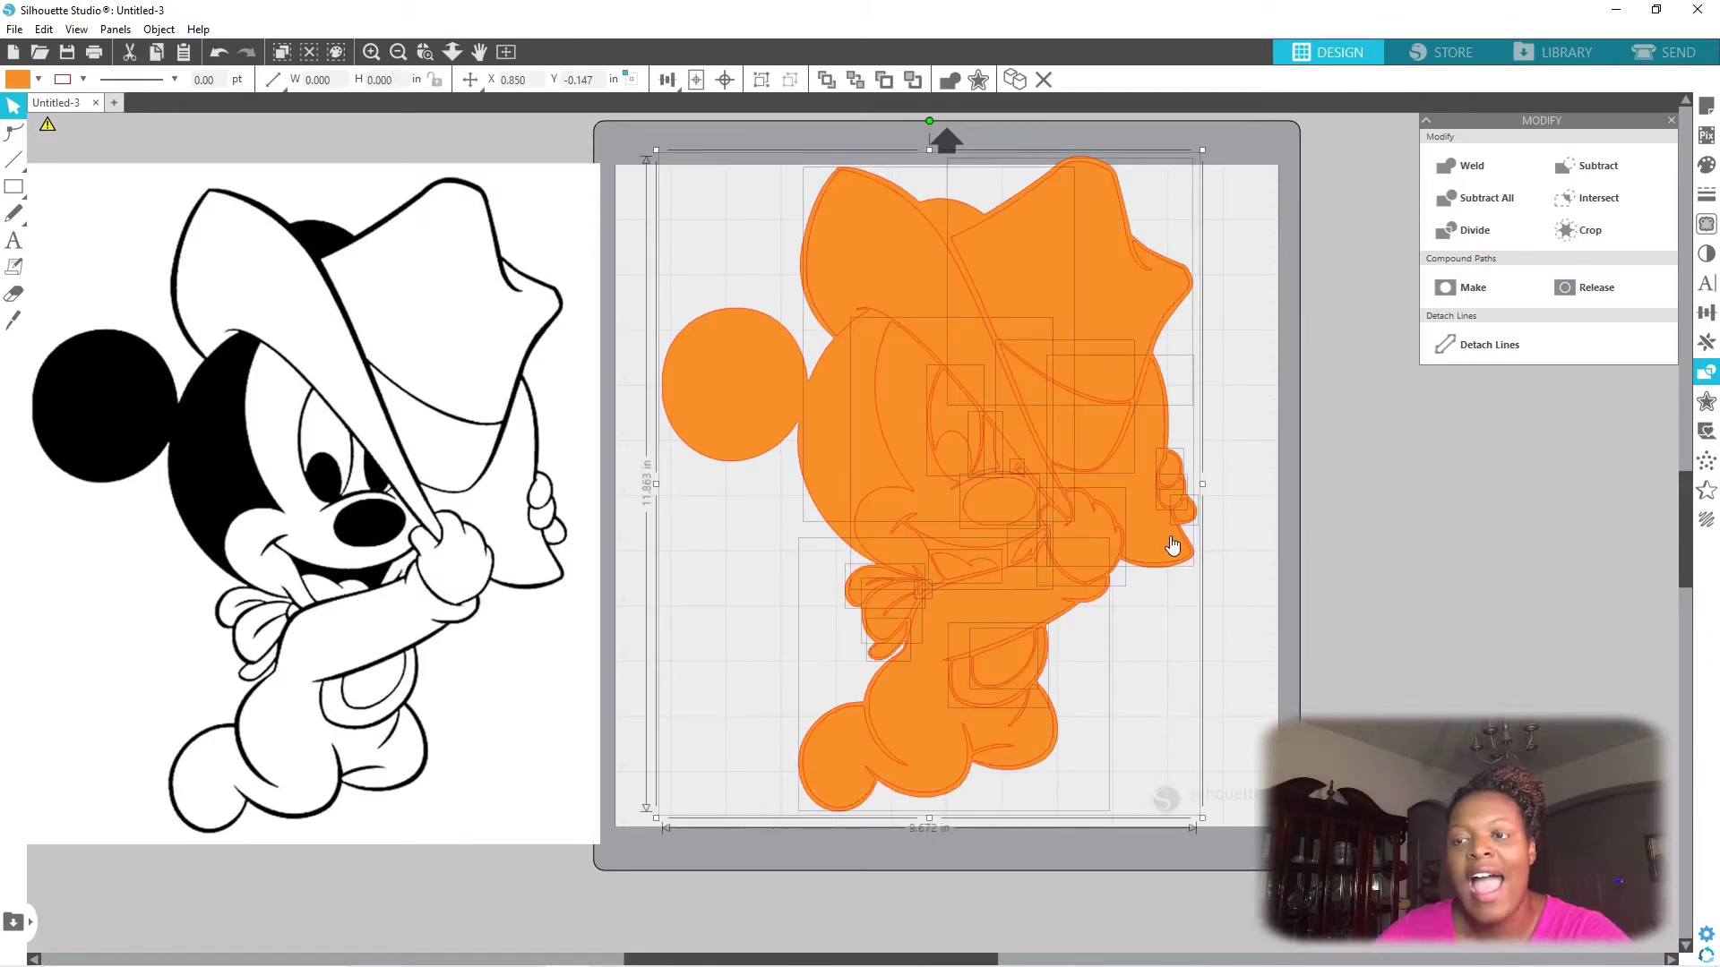
{"action": "left_click", "coordinate": [1238, 406]}
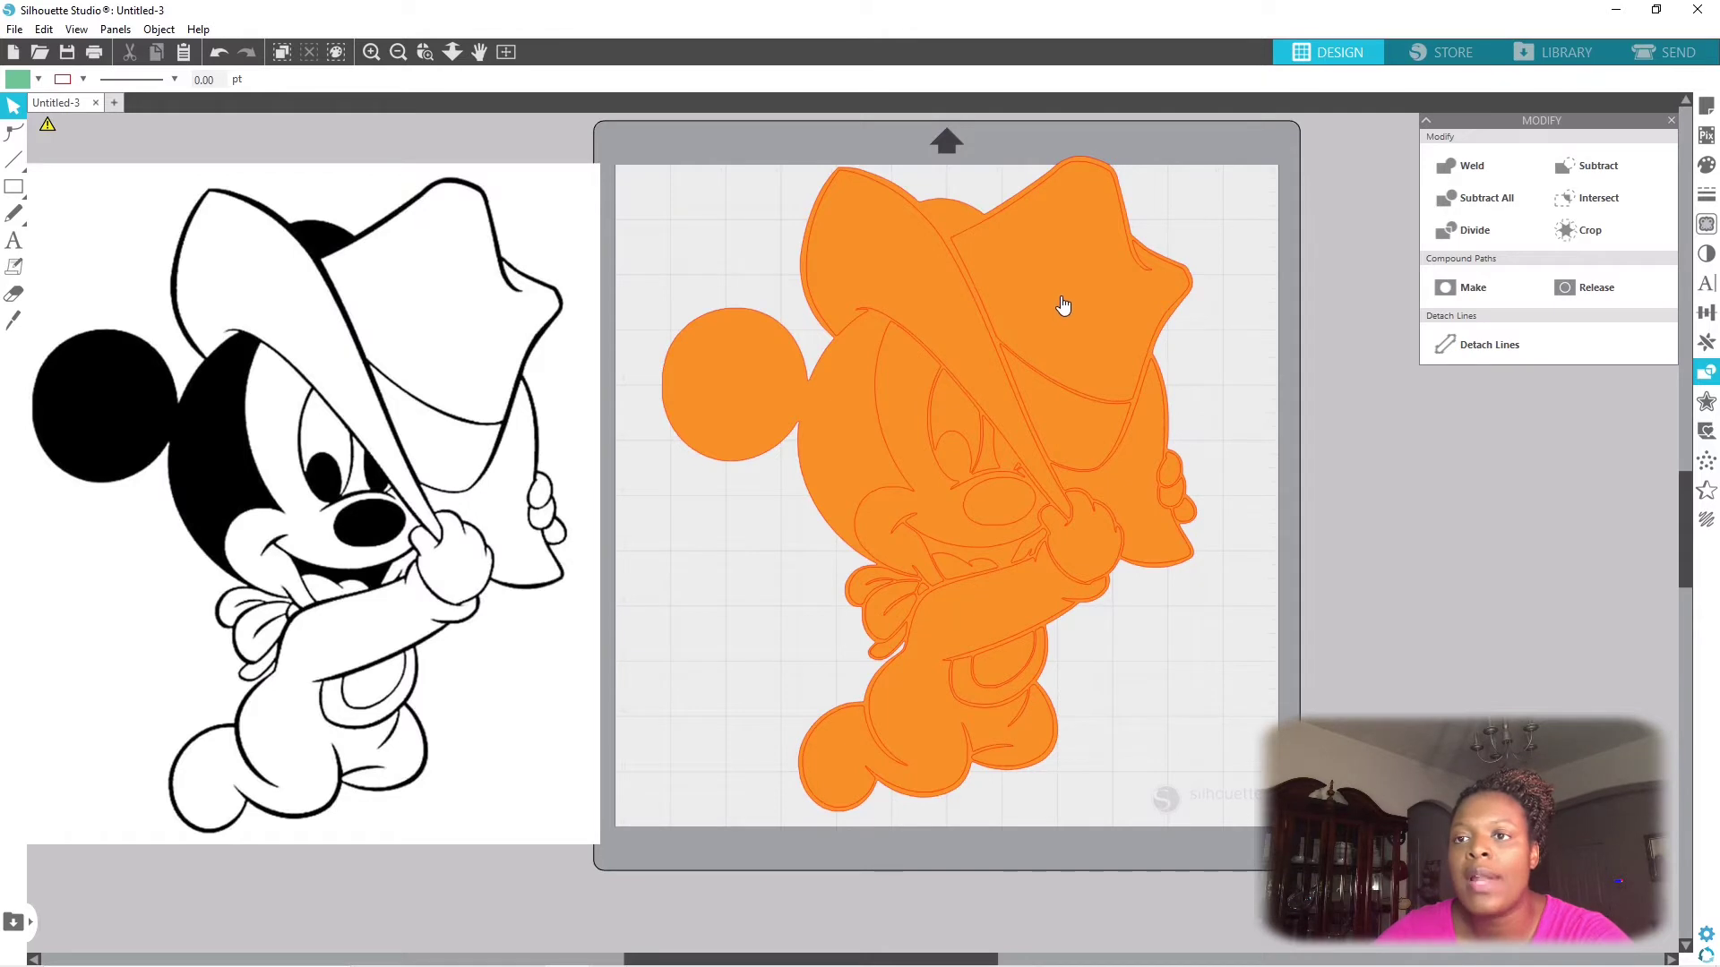
{"action": "left_click_drag", "start_coordinate": [1061, 298], "coordinate": [1329, 399]}
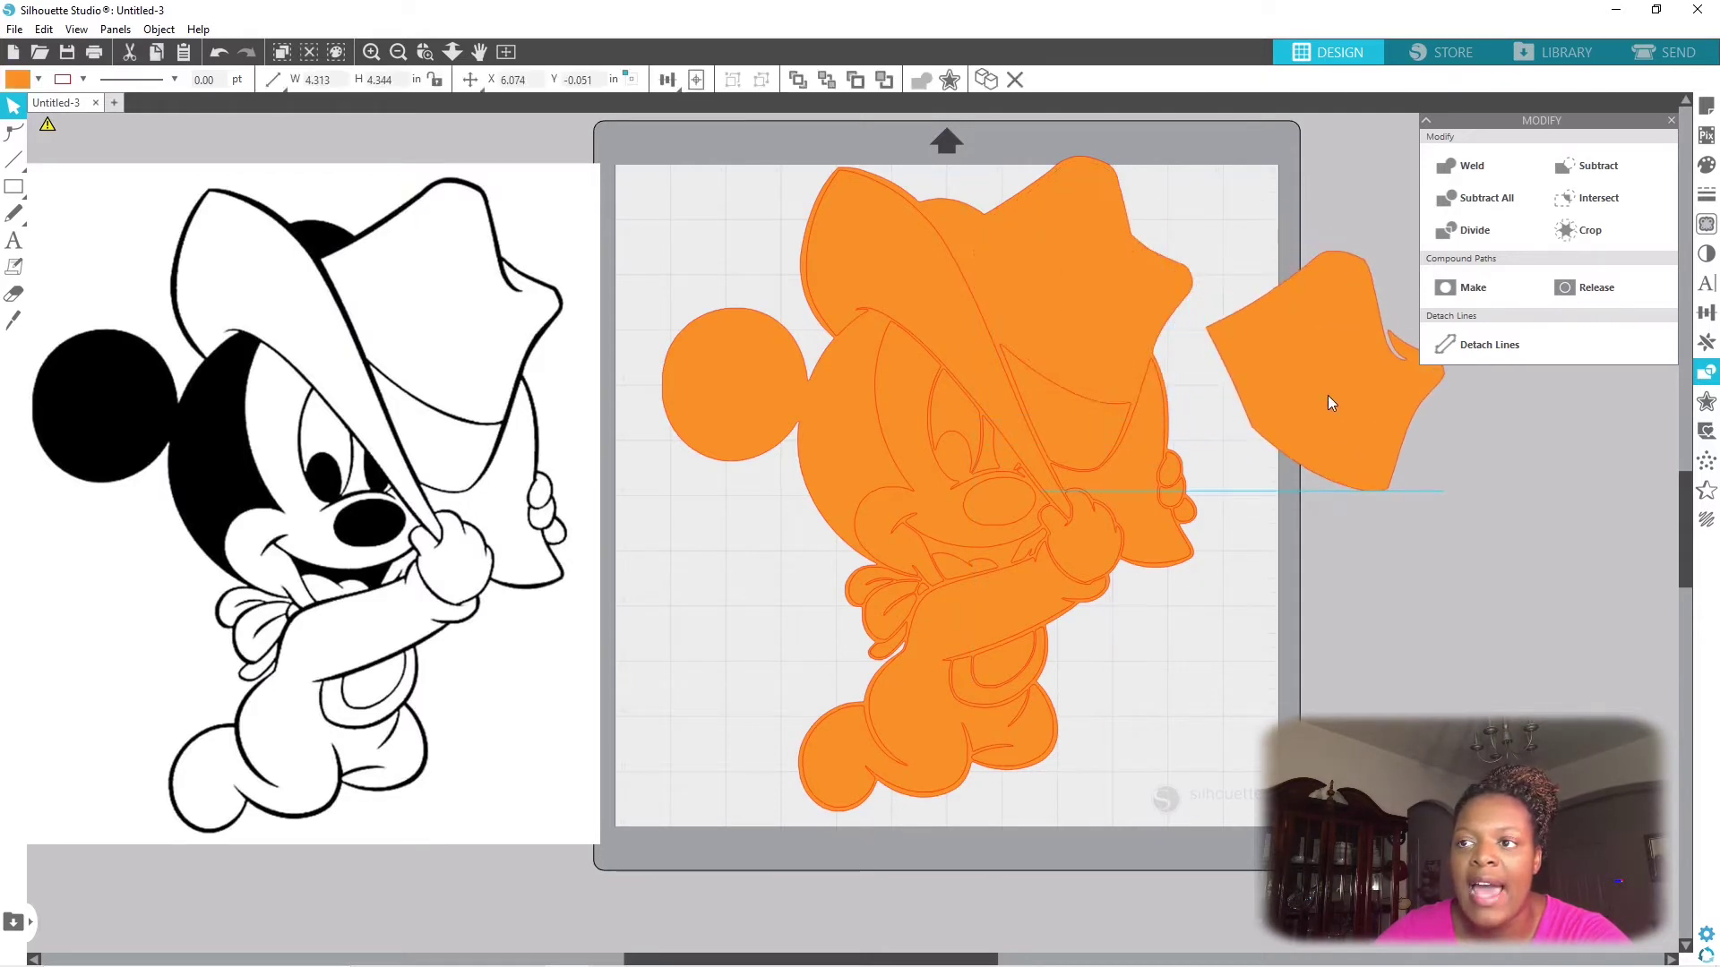
{"action": "left_click", "coordinate": [220, 53]}
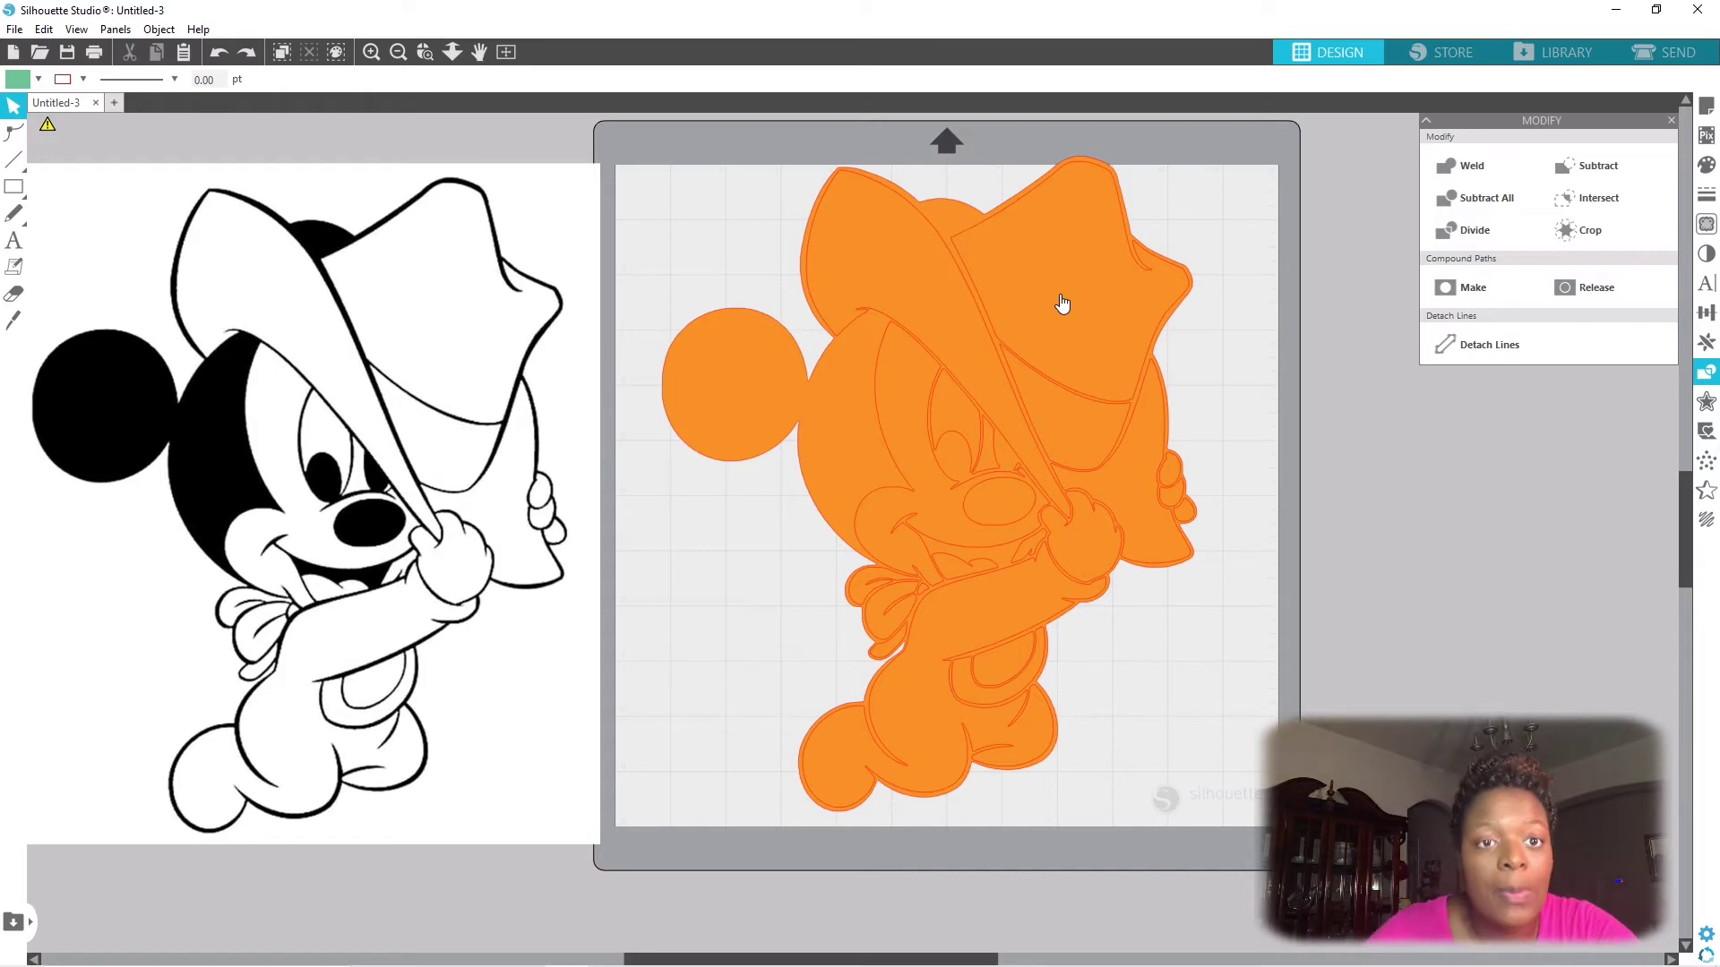
- Colour the outline layer and nose black and the piece around the eye white
{"action": "left_click", "coordinate": [784, 363]}
{"action": "left_click", "coordinate": [1706, 163]}
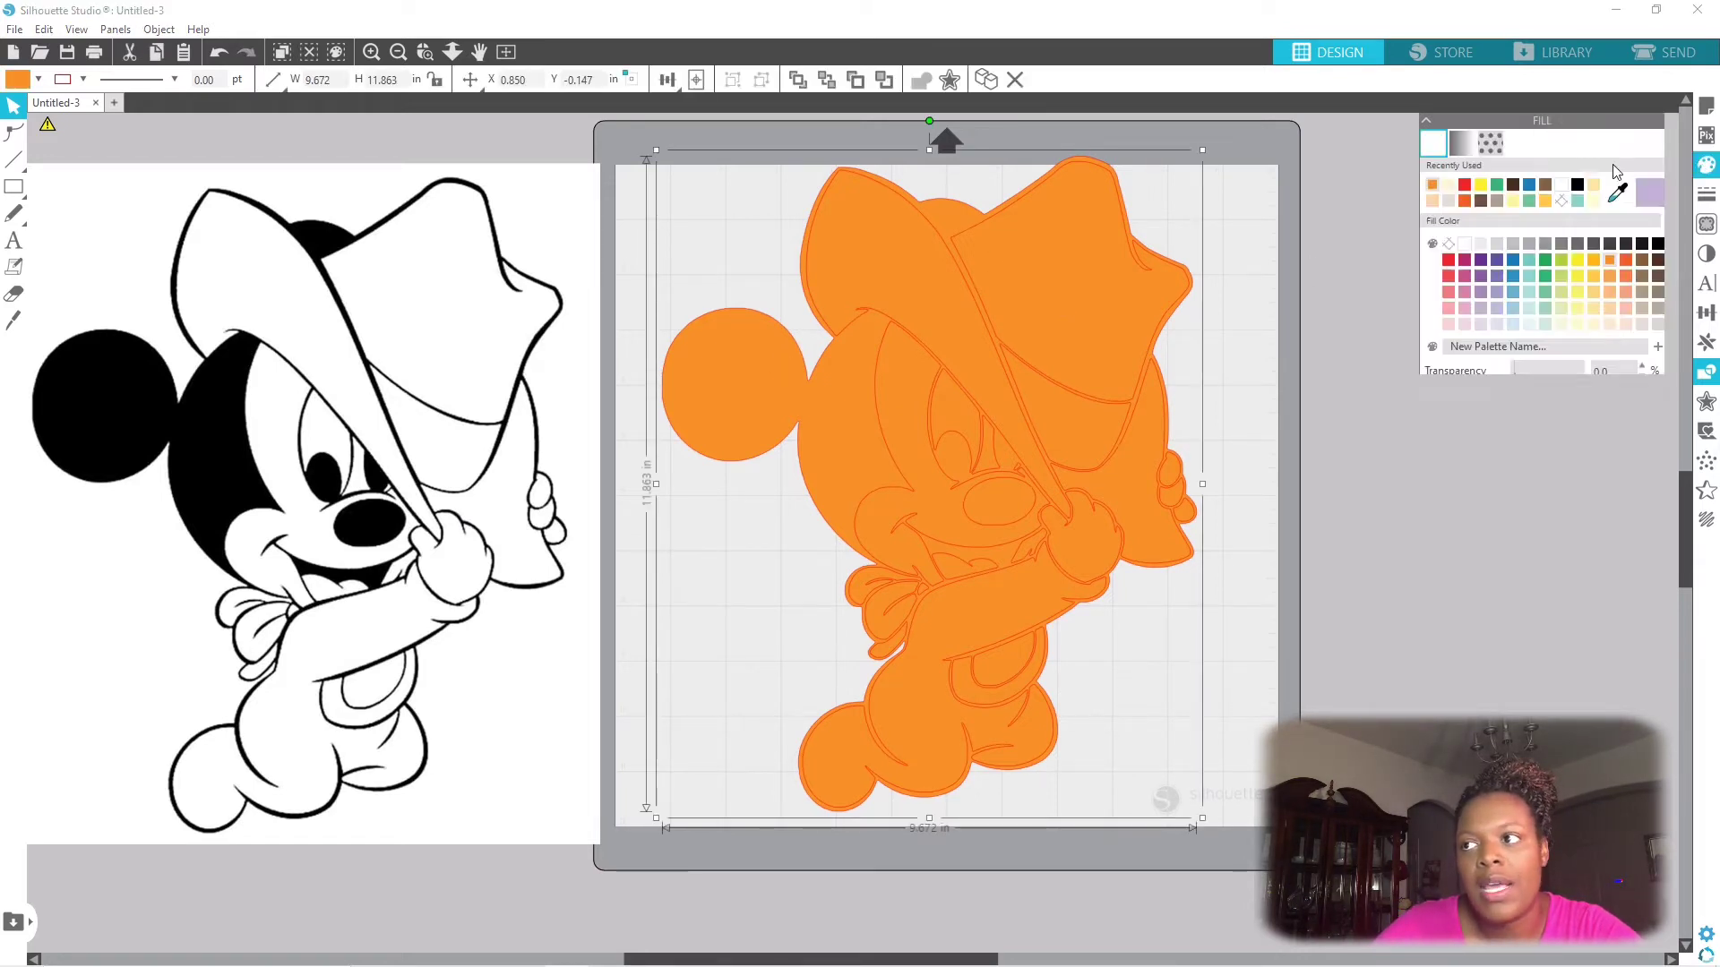
{"action": "left_click", "coordinate": [1577, 186]}
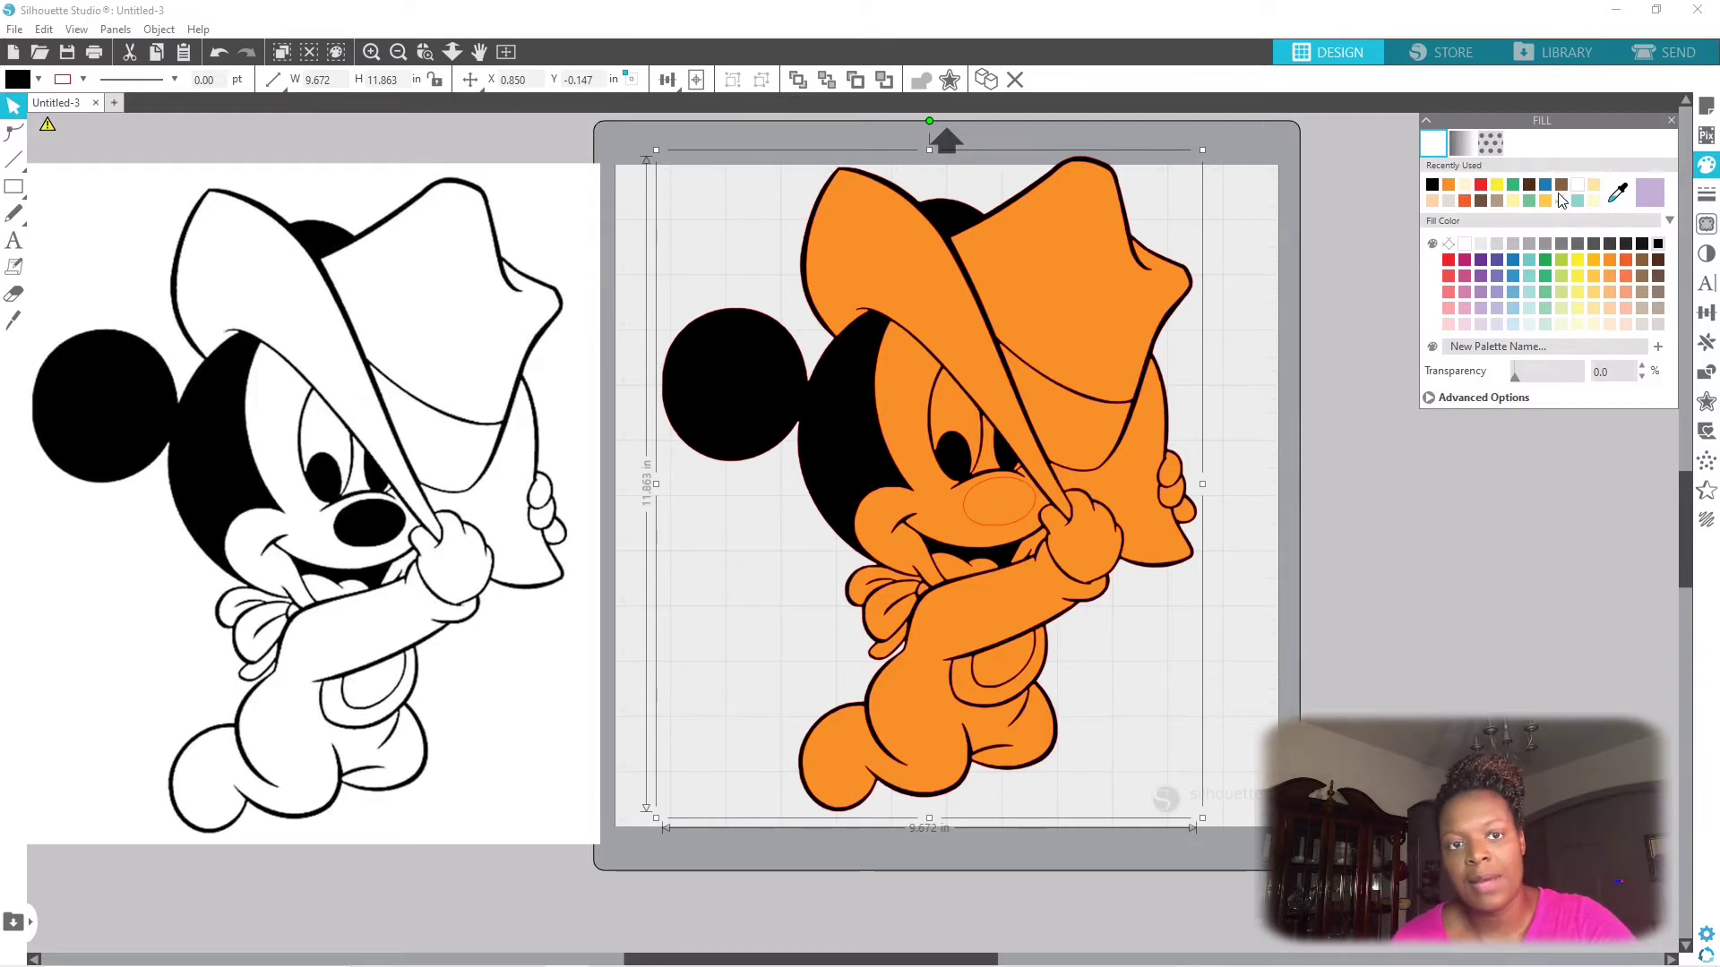
{"action": "left_click", "coordinate": [1015, 493]}
{"action": "left_click", "coordinate": [1640, 243]}
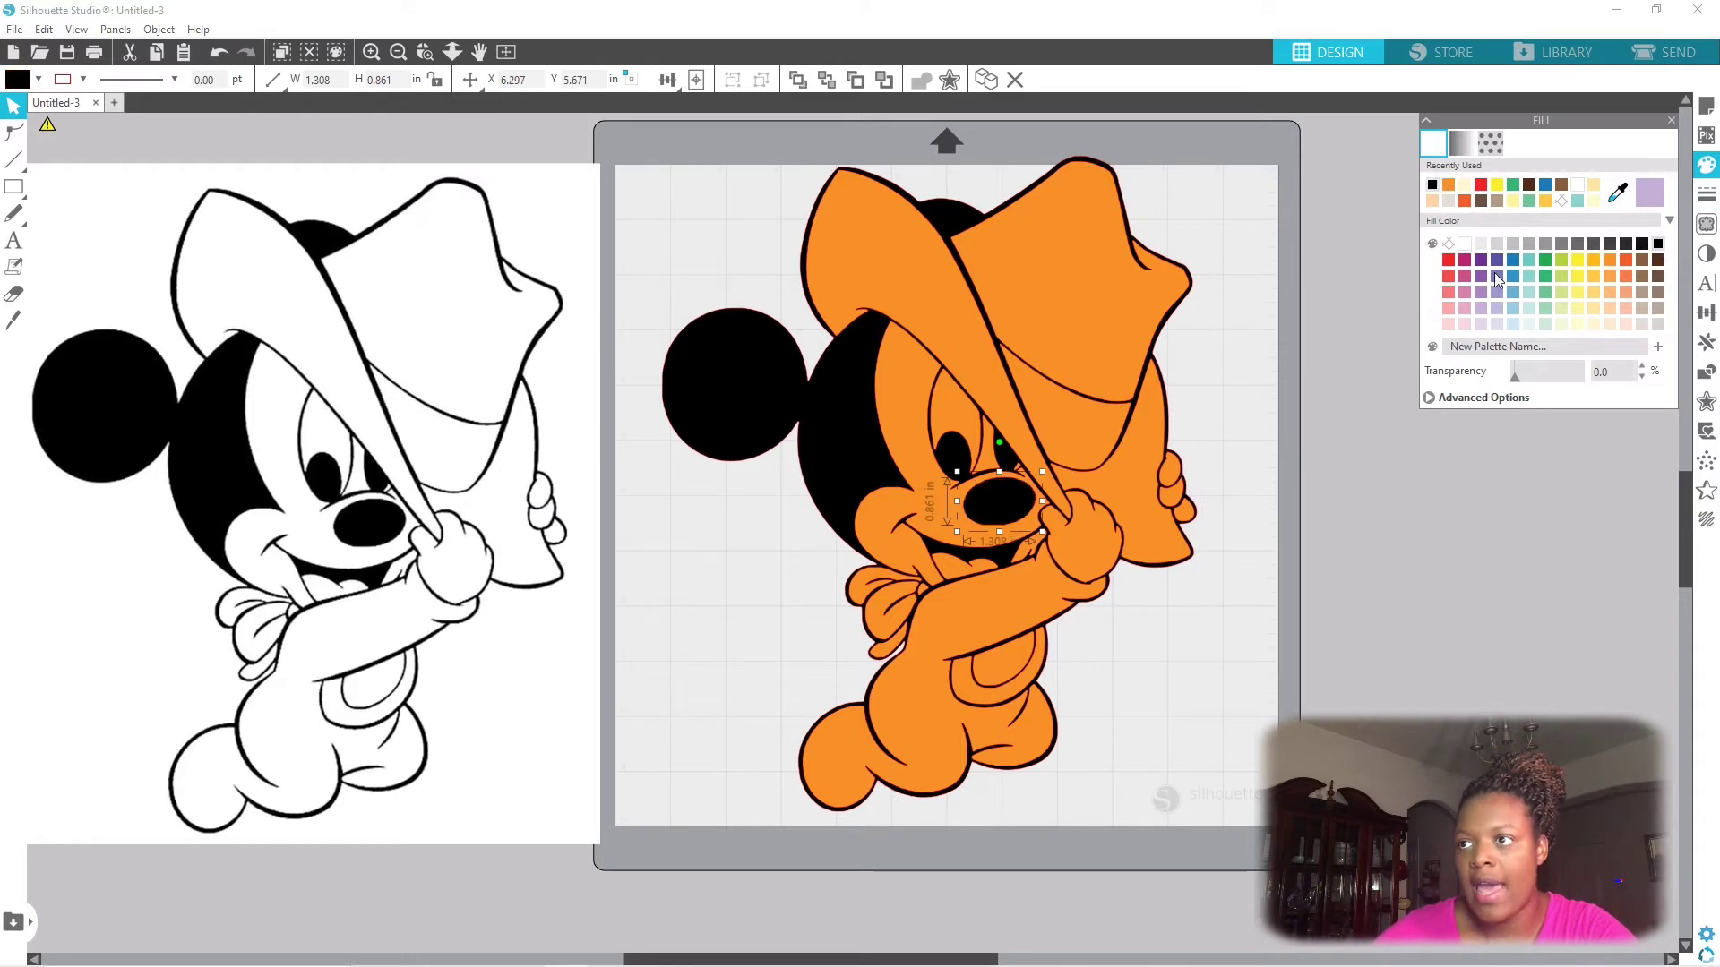
{"action": "left_click", "coordinate": [950, 403]}
{"action": "left_click", "coordinate": [1467, 243]}
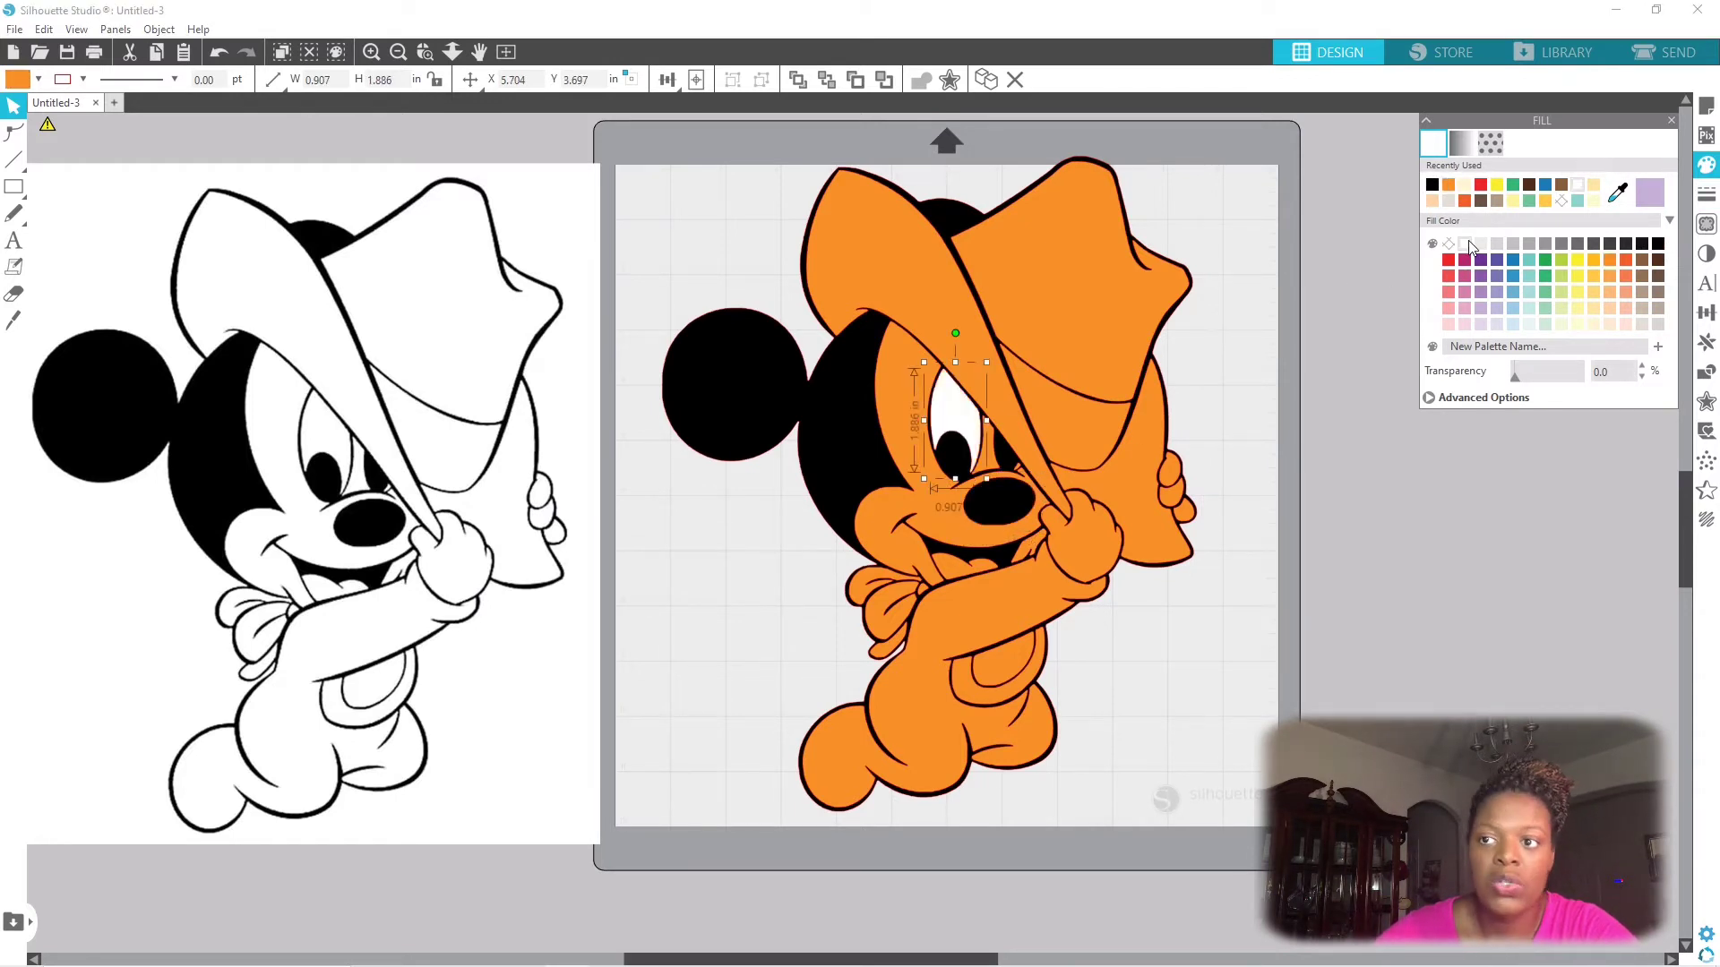
{"action": "left_click", "coordinate": [668, 79]}
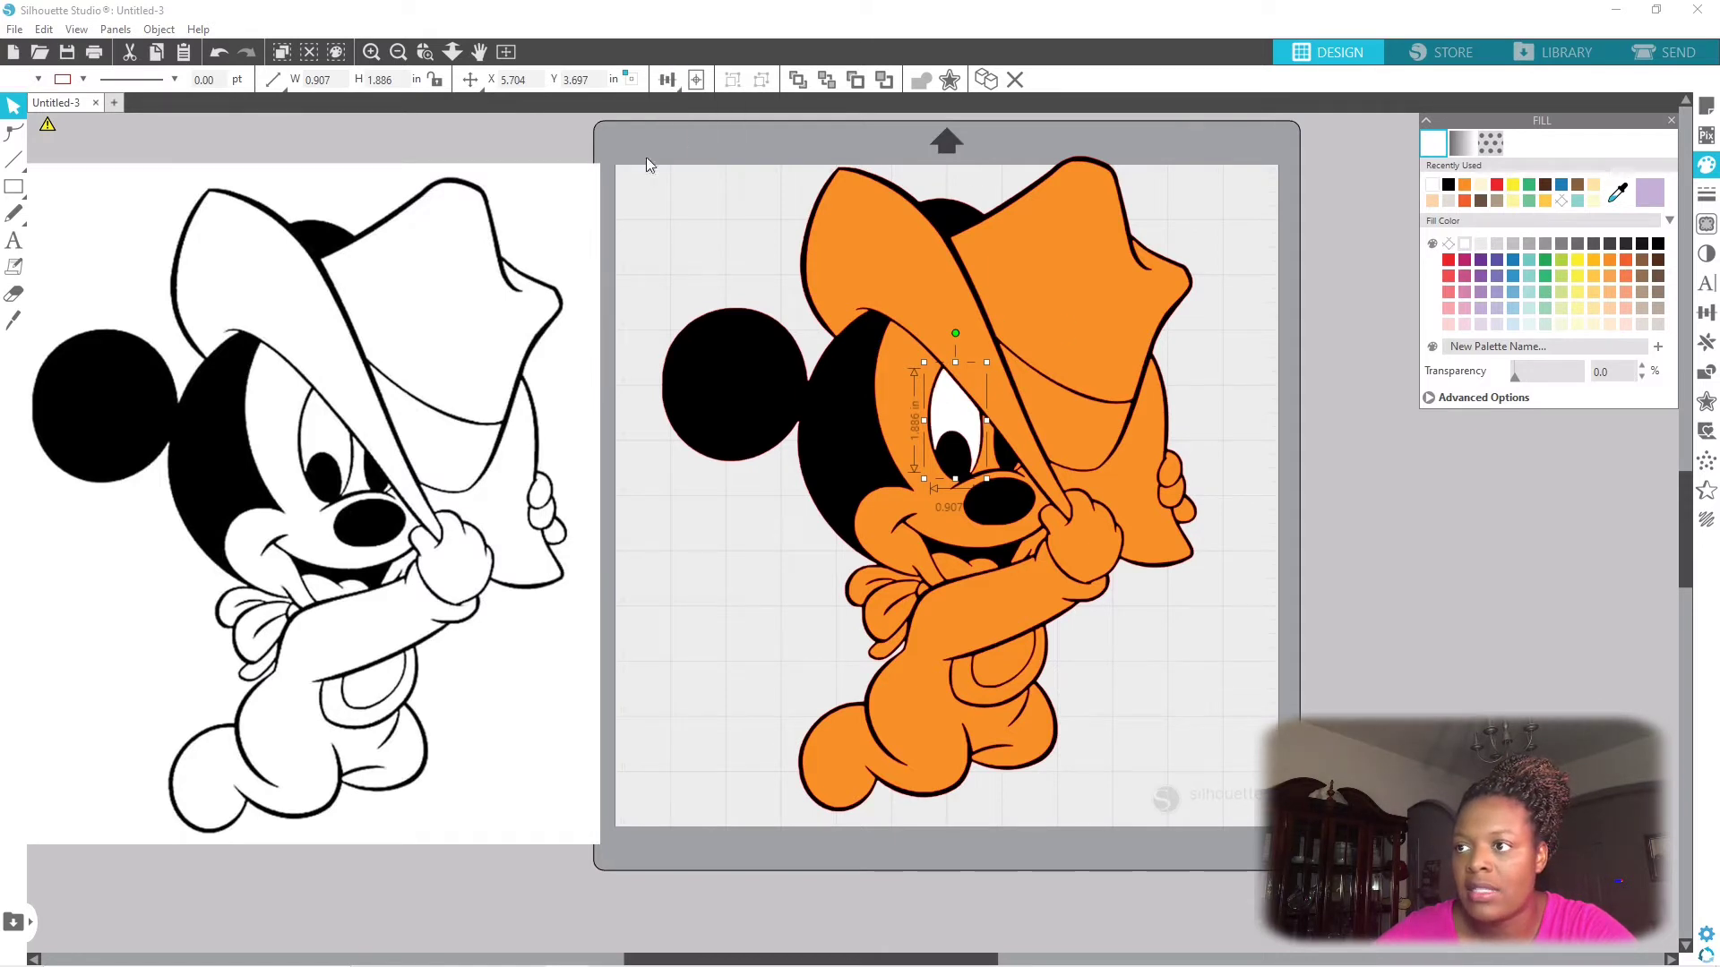
- Zoom in to inspect the small white highlight sliver by the eye, then zoom back out
{"action": "left_click", "coordinate": [371, 54]}
{"action": "left_click", "coordinate": [371, 54]}
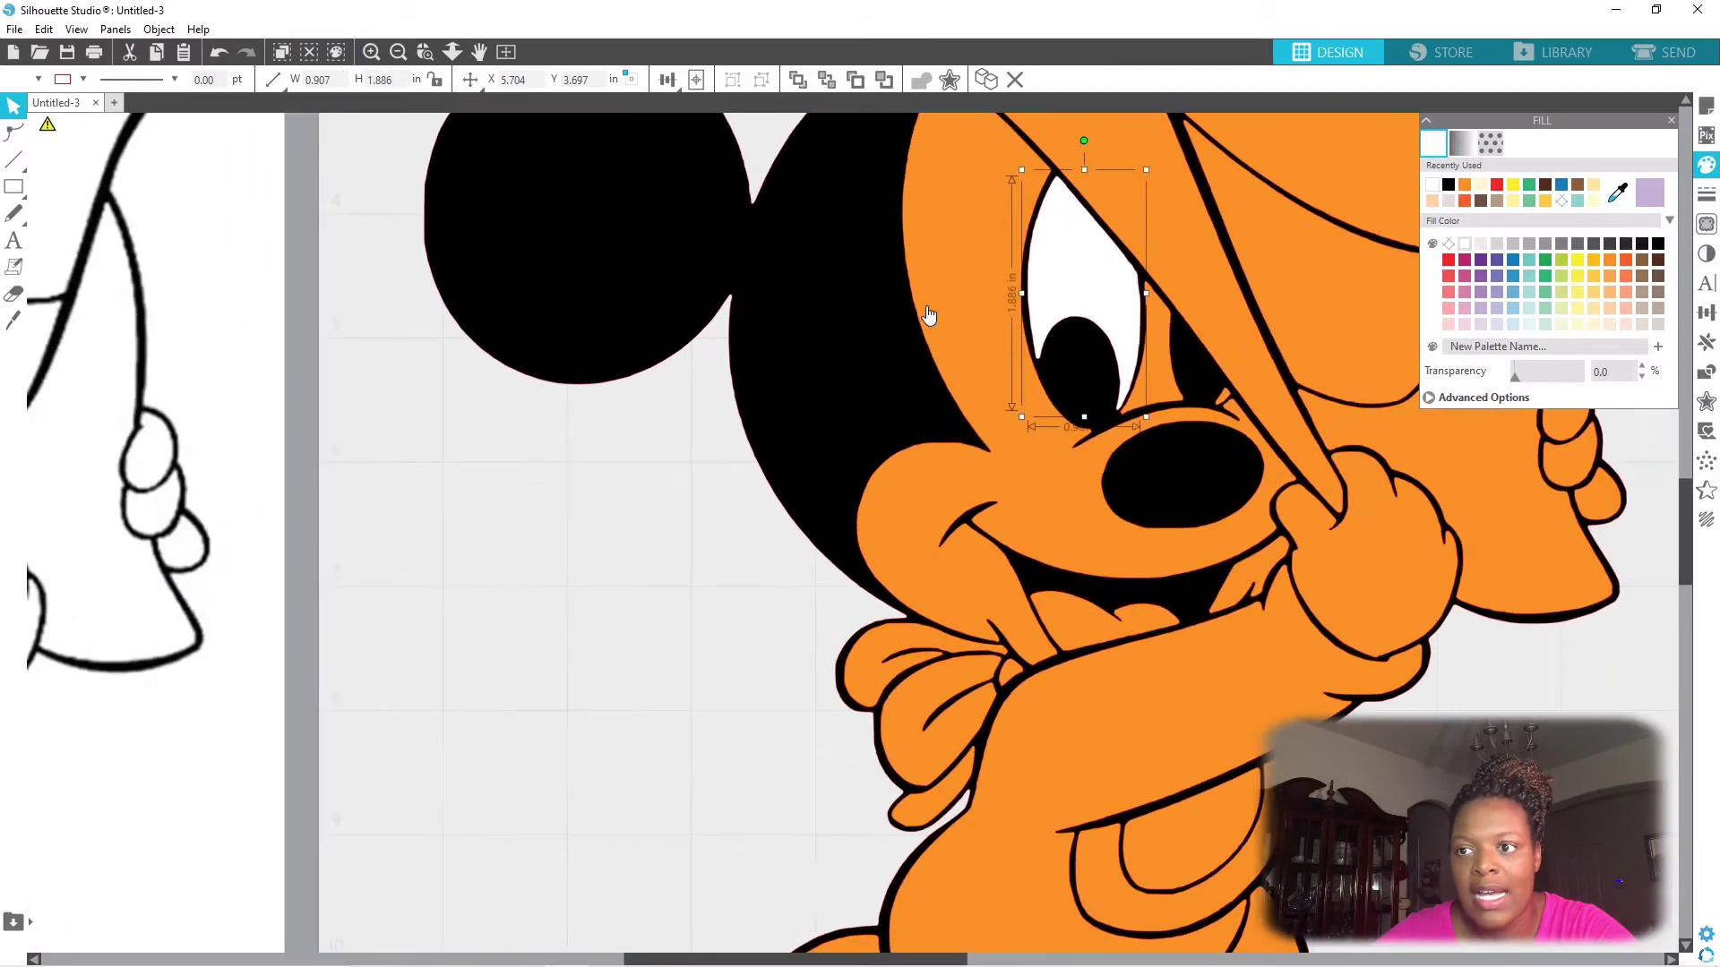
{"action": "left_click", "coordinate": [1225, 400]}
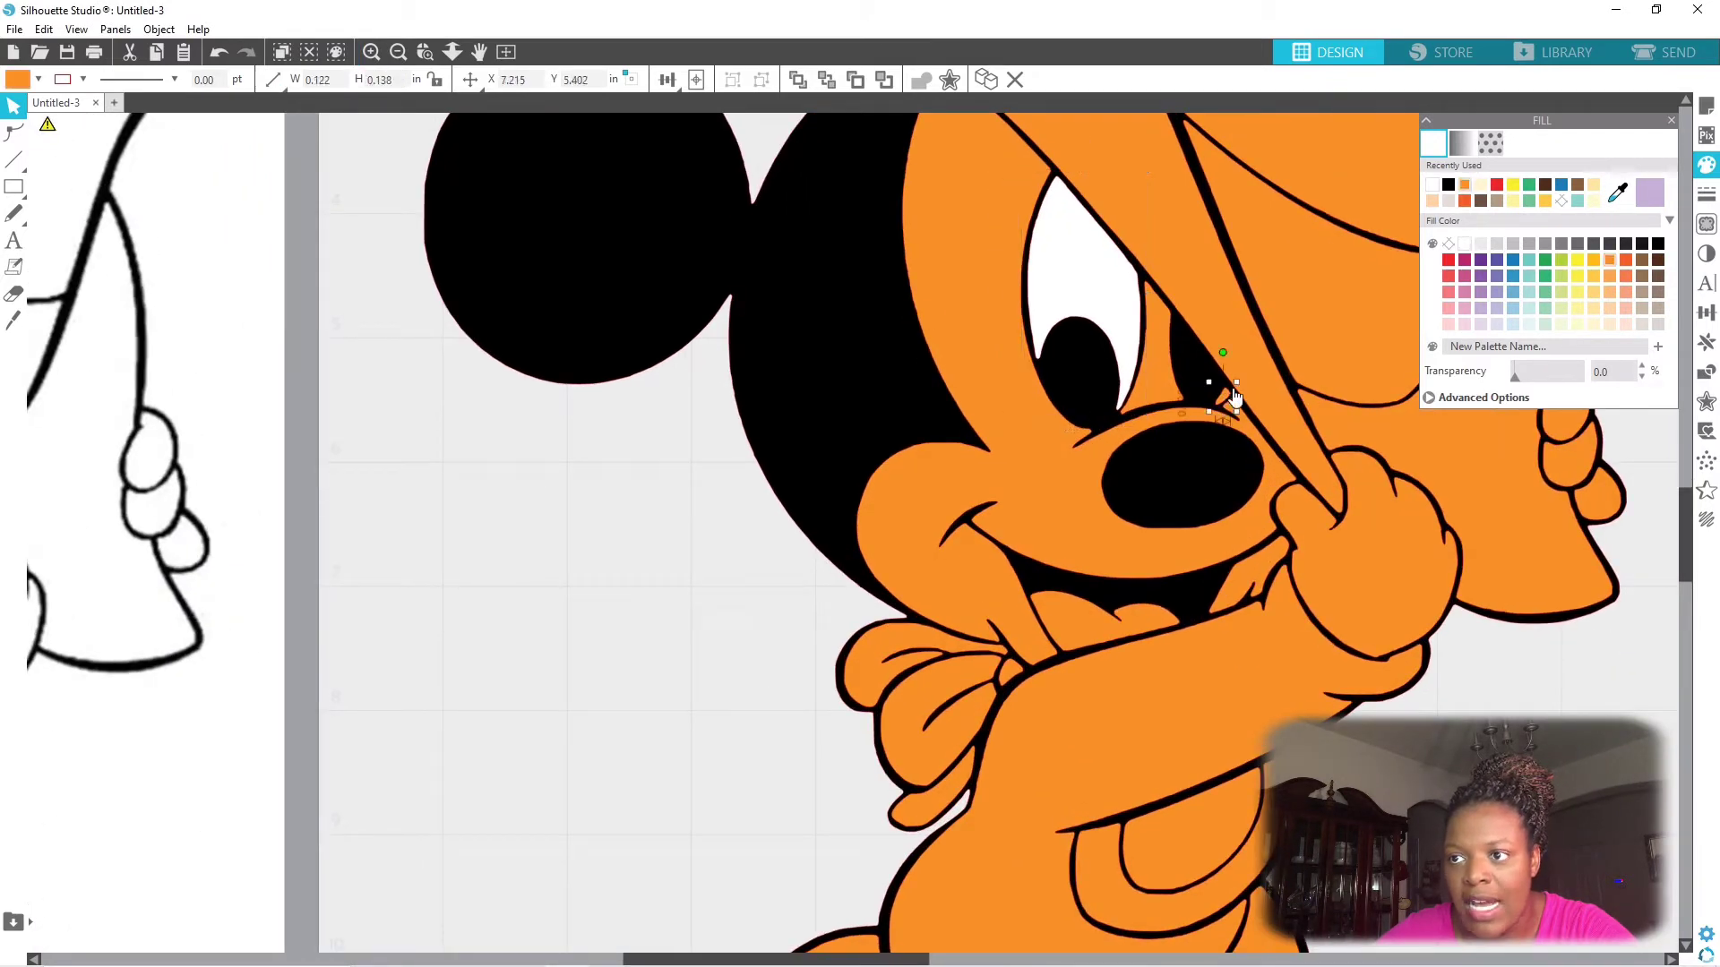
{"action": "left_click", "coordinate": [398, 51]}
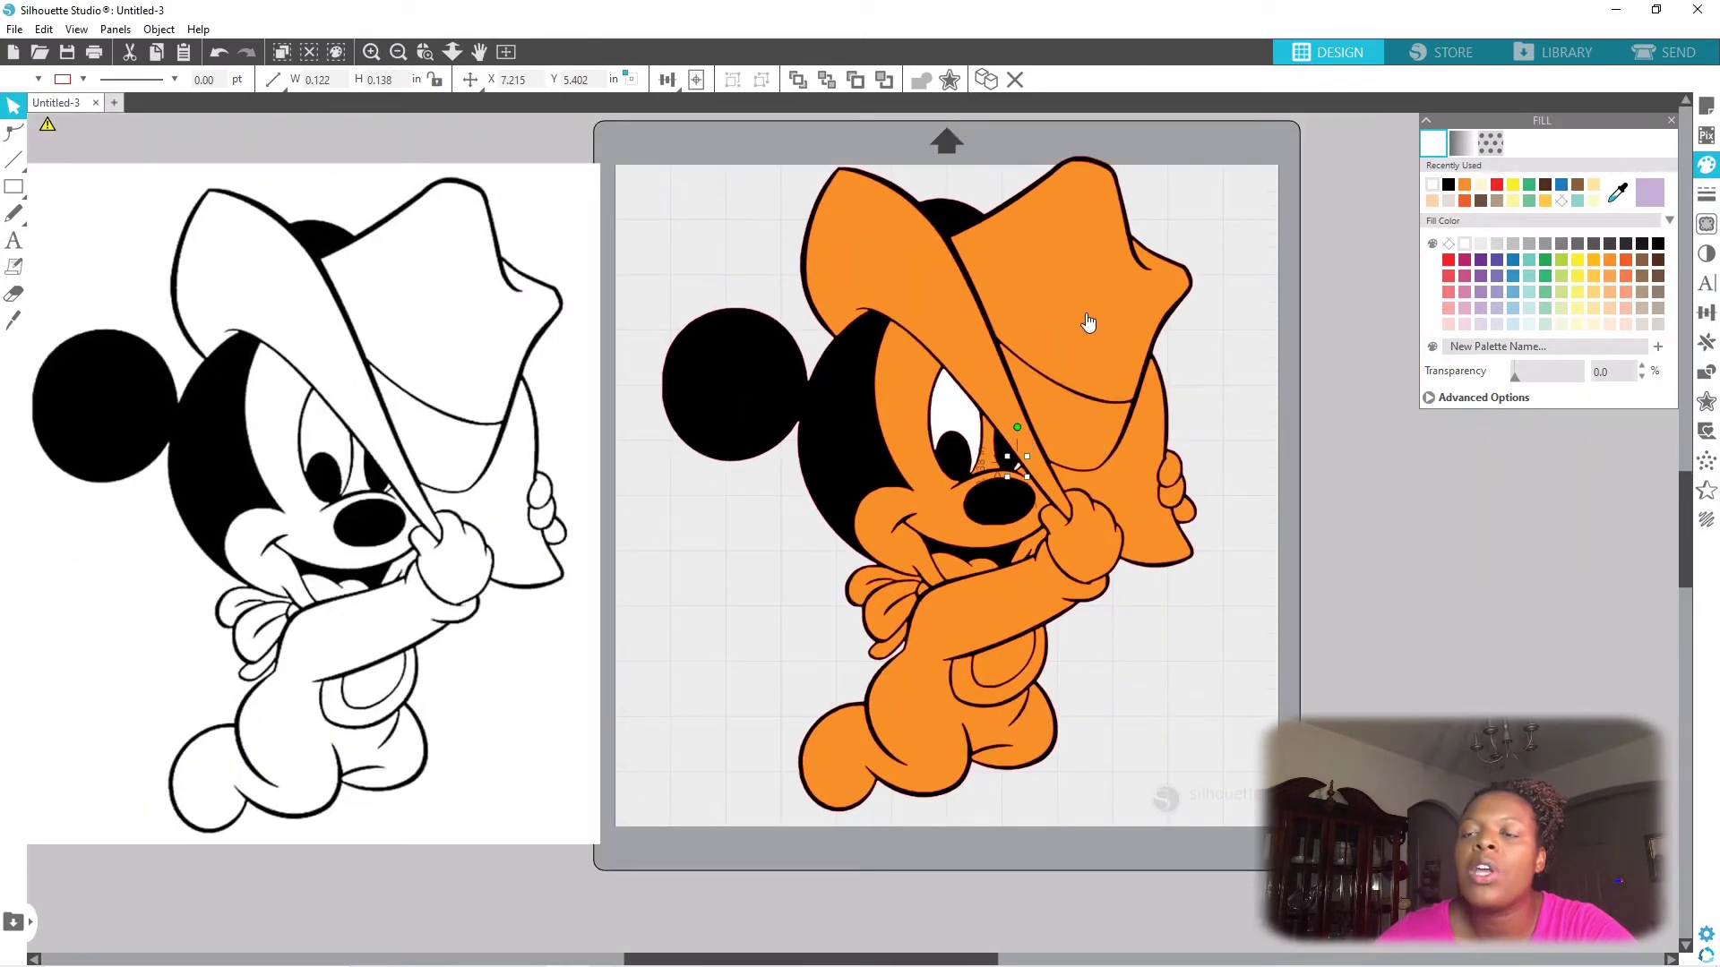
{"action": "key", "text": "Escape"}
- Fill the hat's top, lower piece and brim brown, and the under-brim piece dark brown
{"action": "left_click", "coordinate": [1078, 276]}
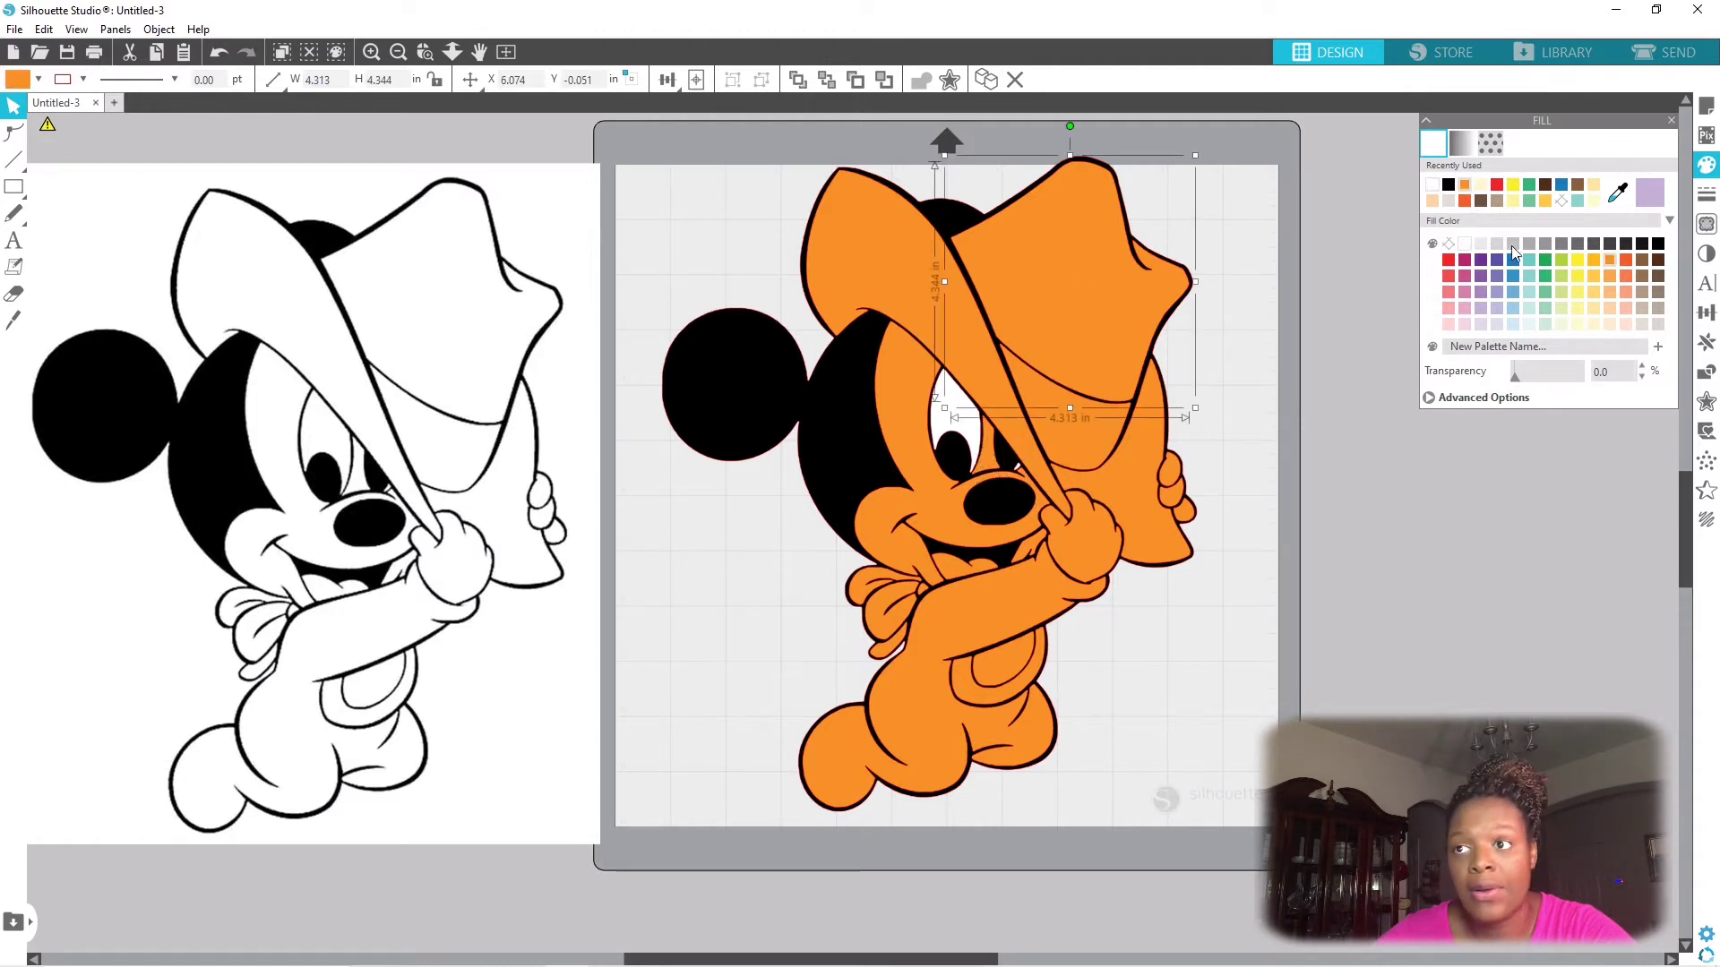
{"action": "left_click", "coordinate": [1658, 260]}
{"action": "left_click", "coordinate": [1641, 258]}
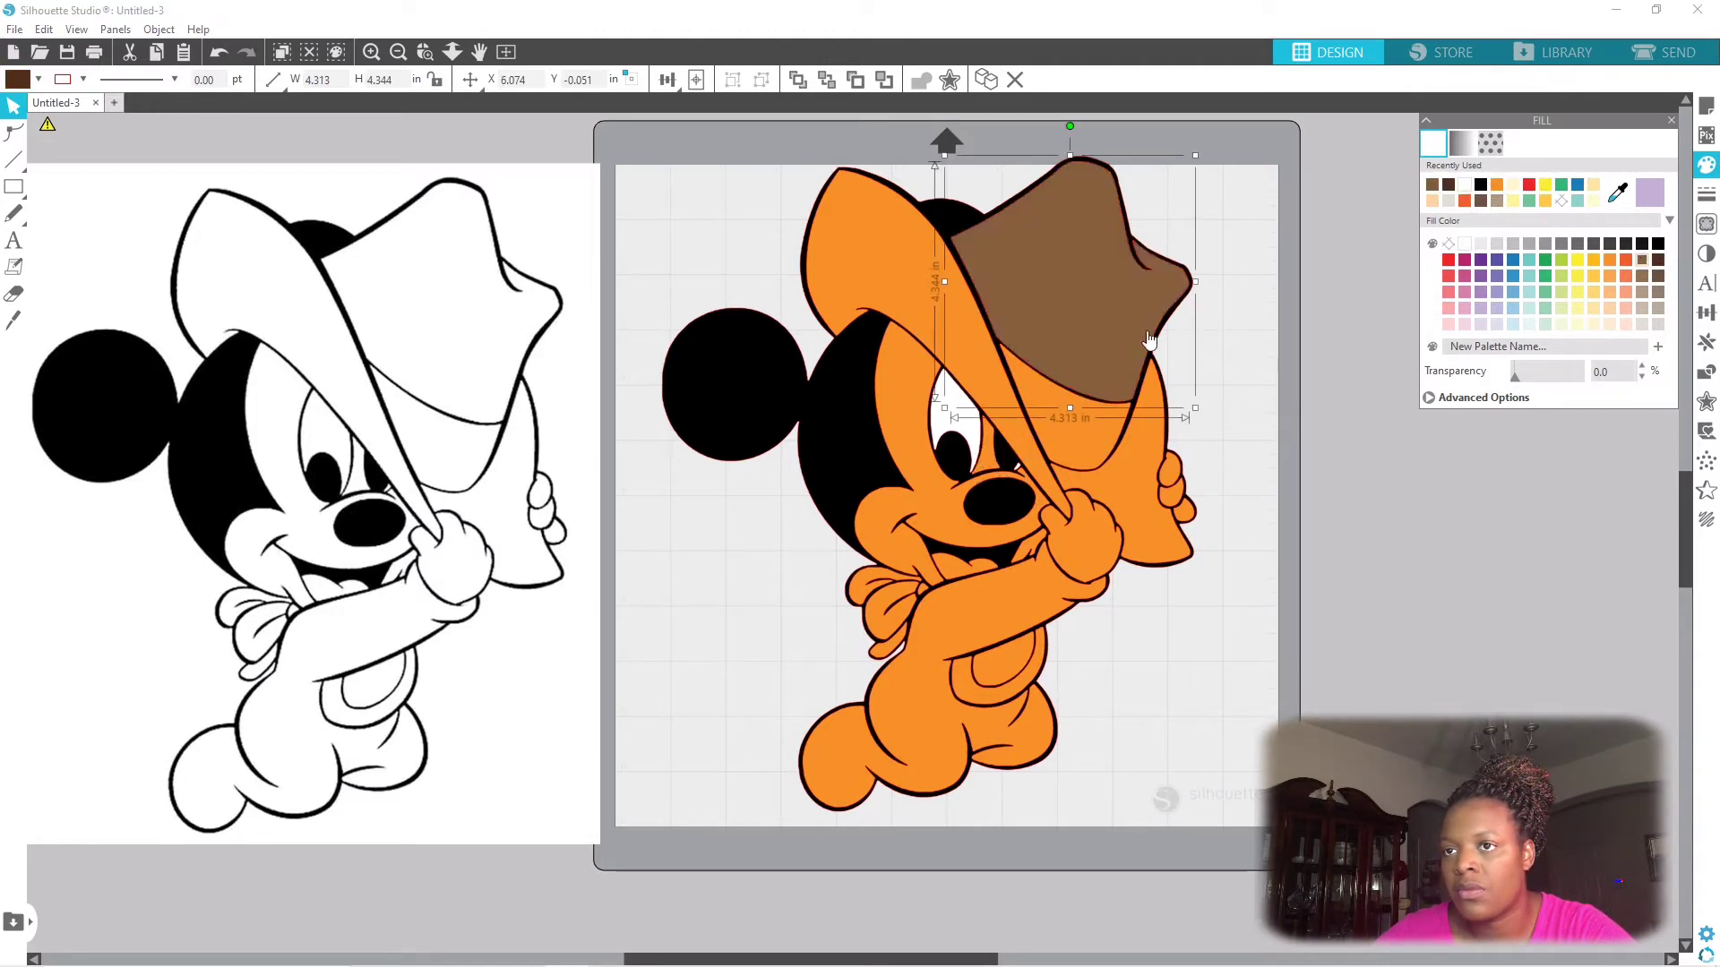
{"action": "left_click", "coordinate": [1128, 484]}
{"action": "left_click", "coordinate": [1641, 259]}
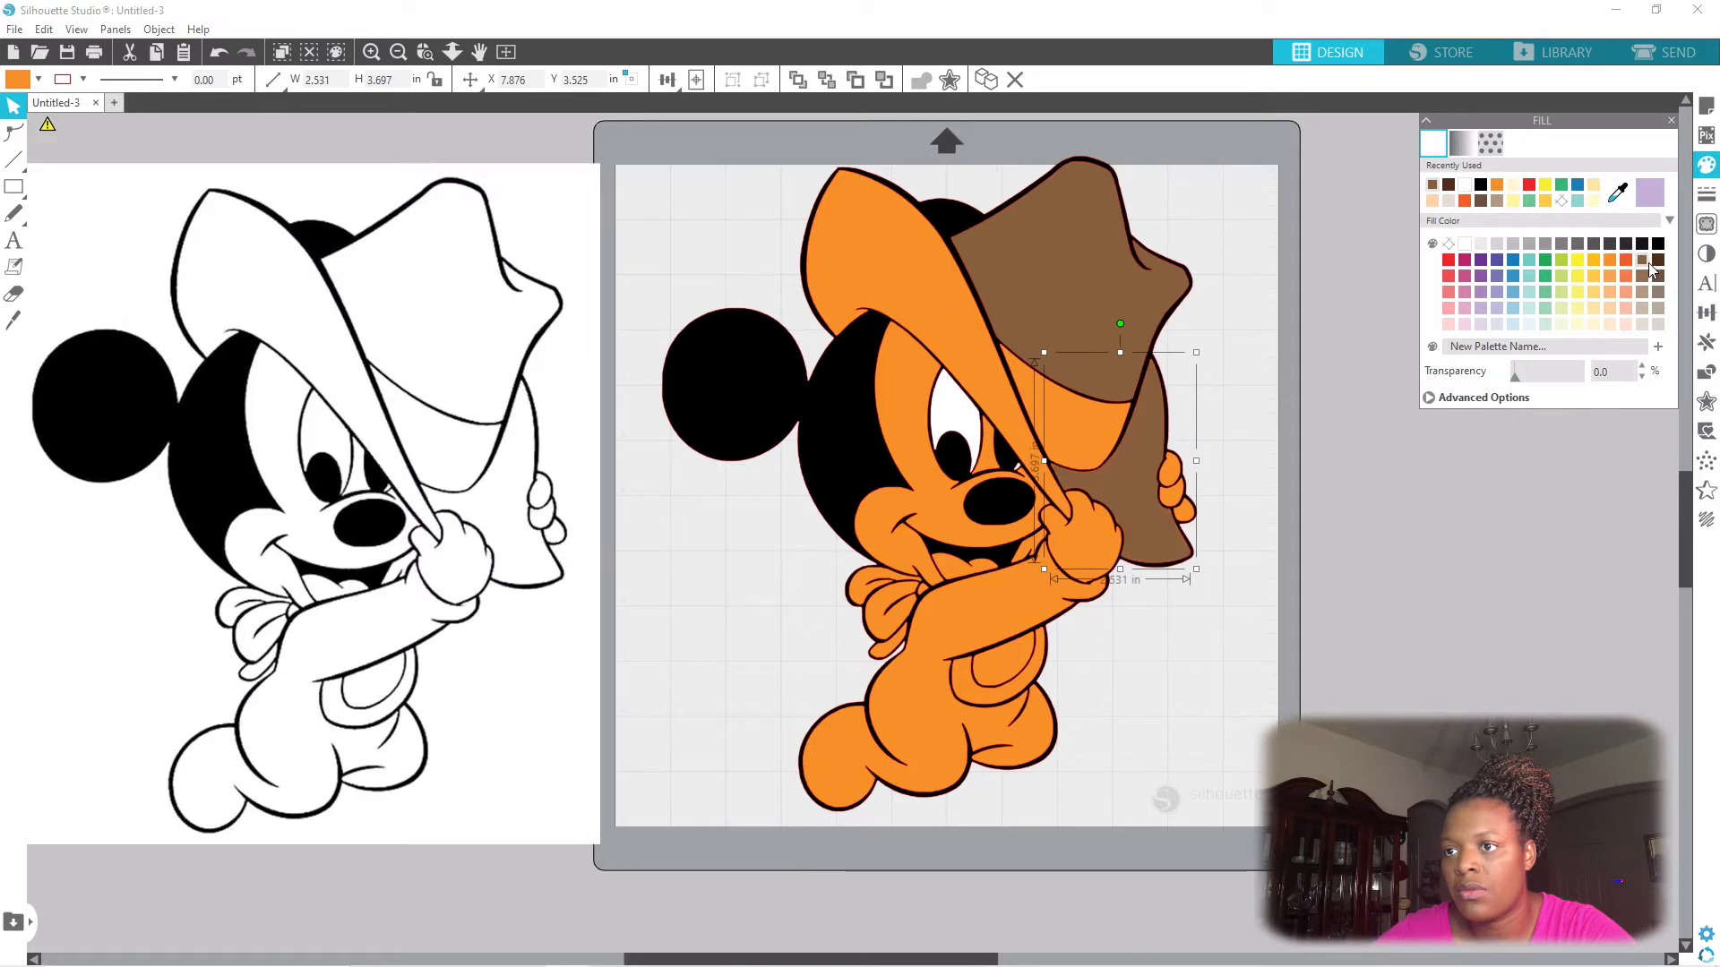
{"action": "left_click", "coordinate": [975, 360]}
{"action": "left_click", "coordinate": [1642, 260]}
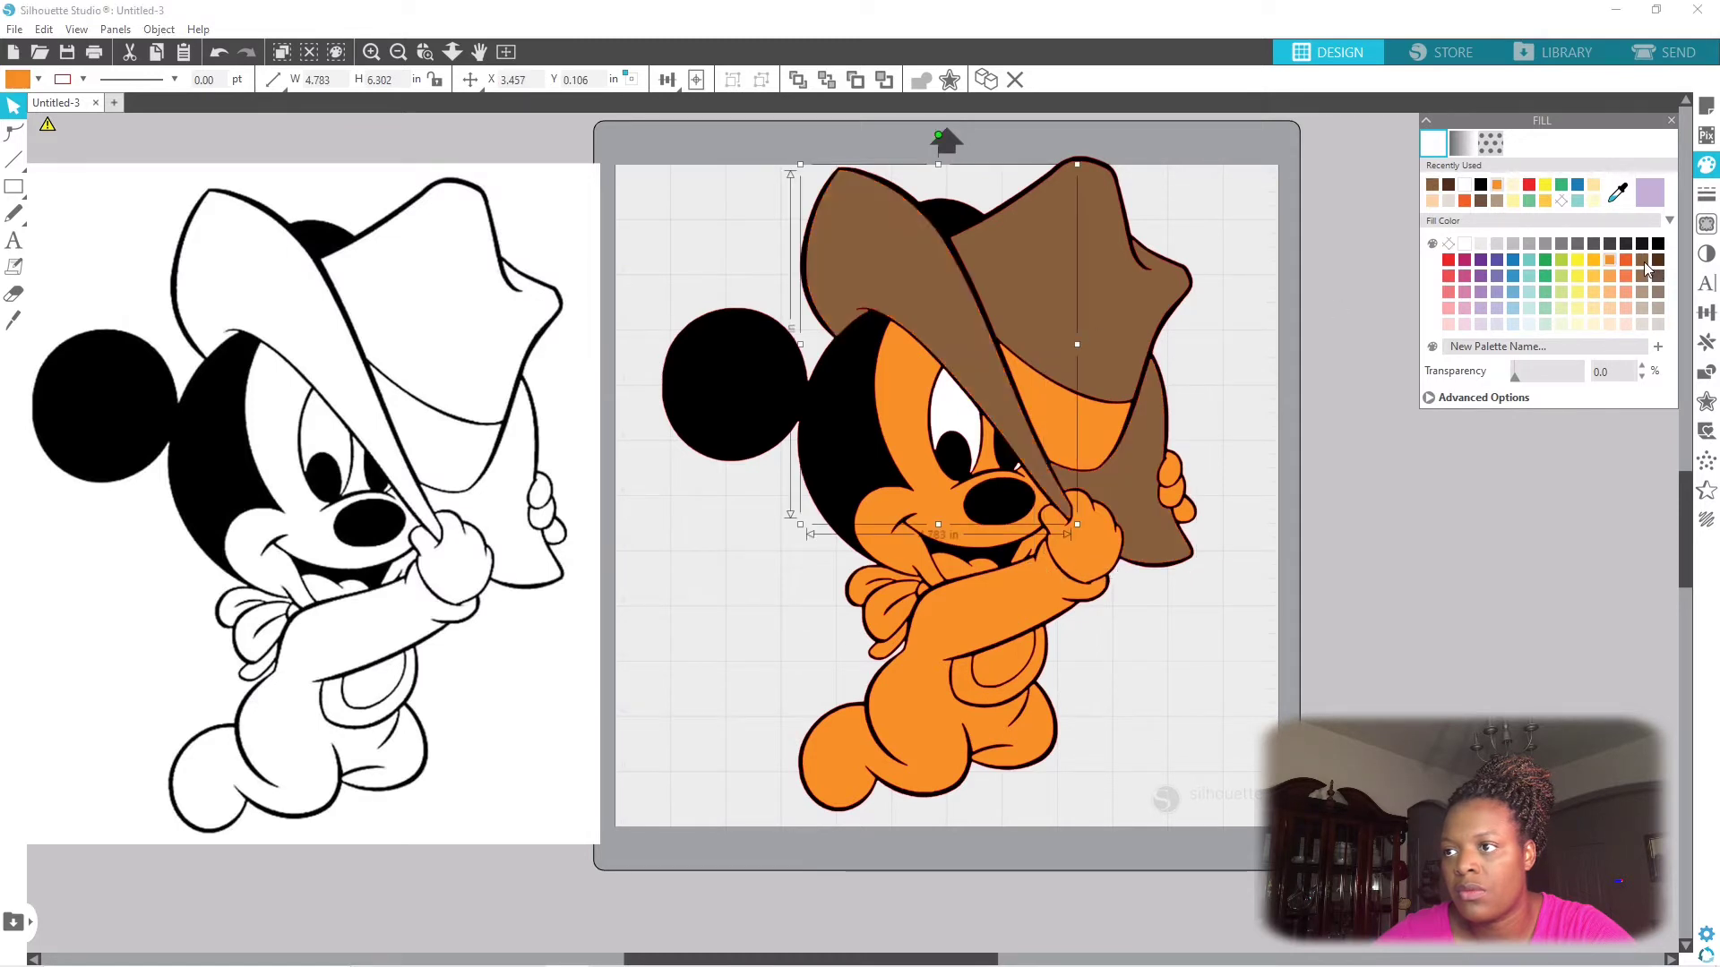
{"action": "left_click", "coordinate": [1073, 439]}
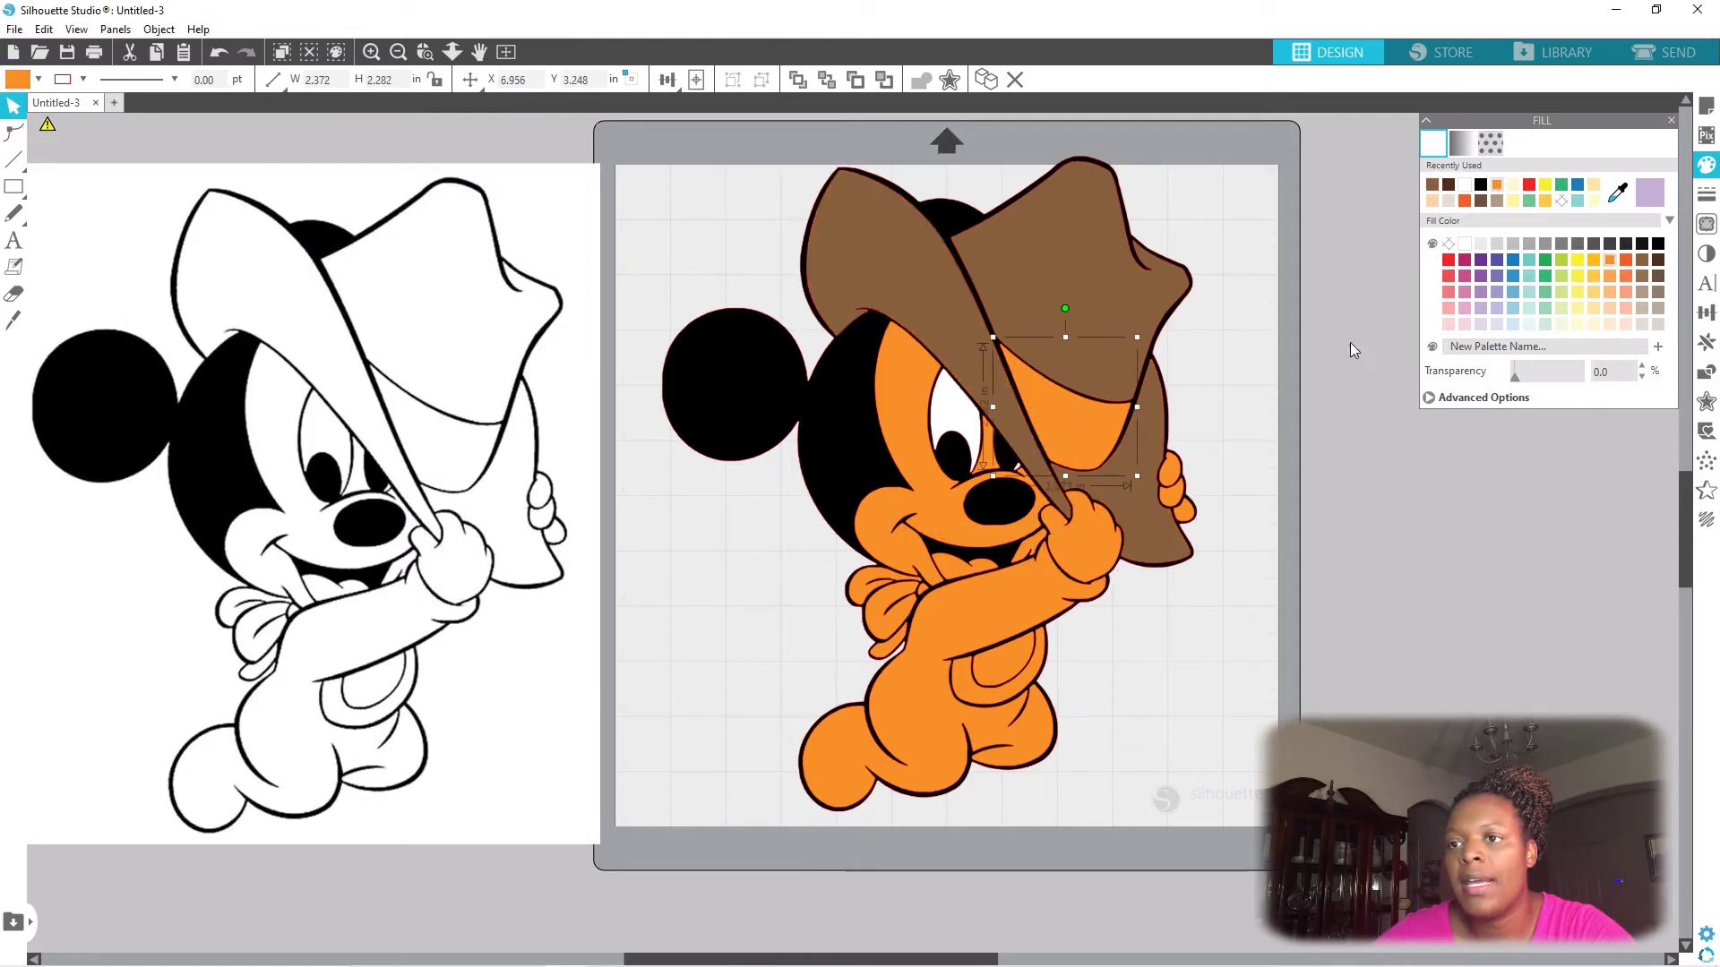
{"action": "left_click", "coordinate": [1658, 262]}
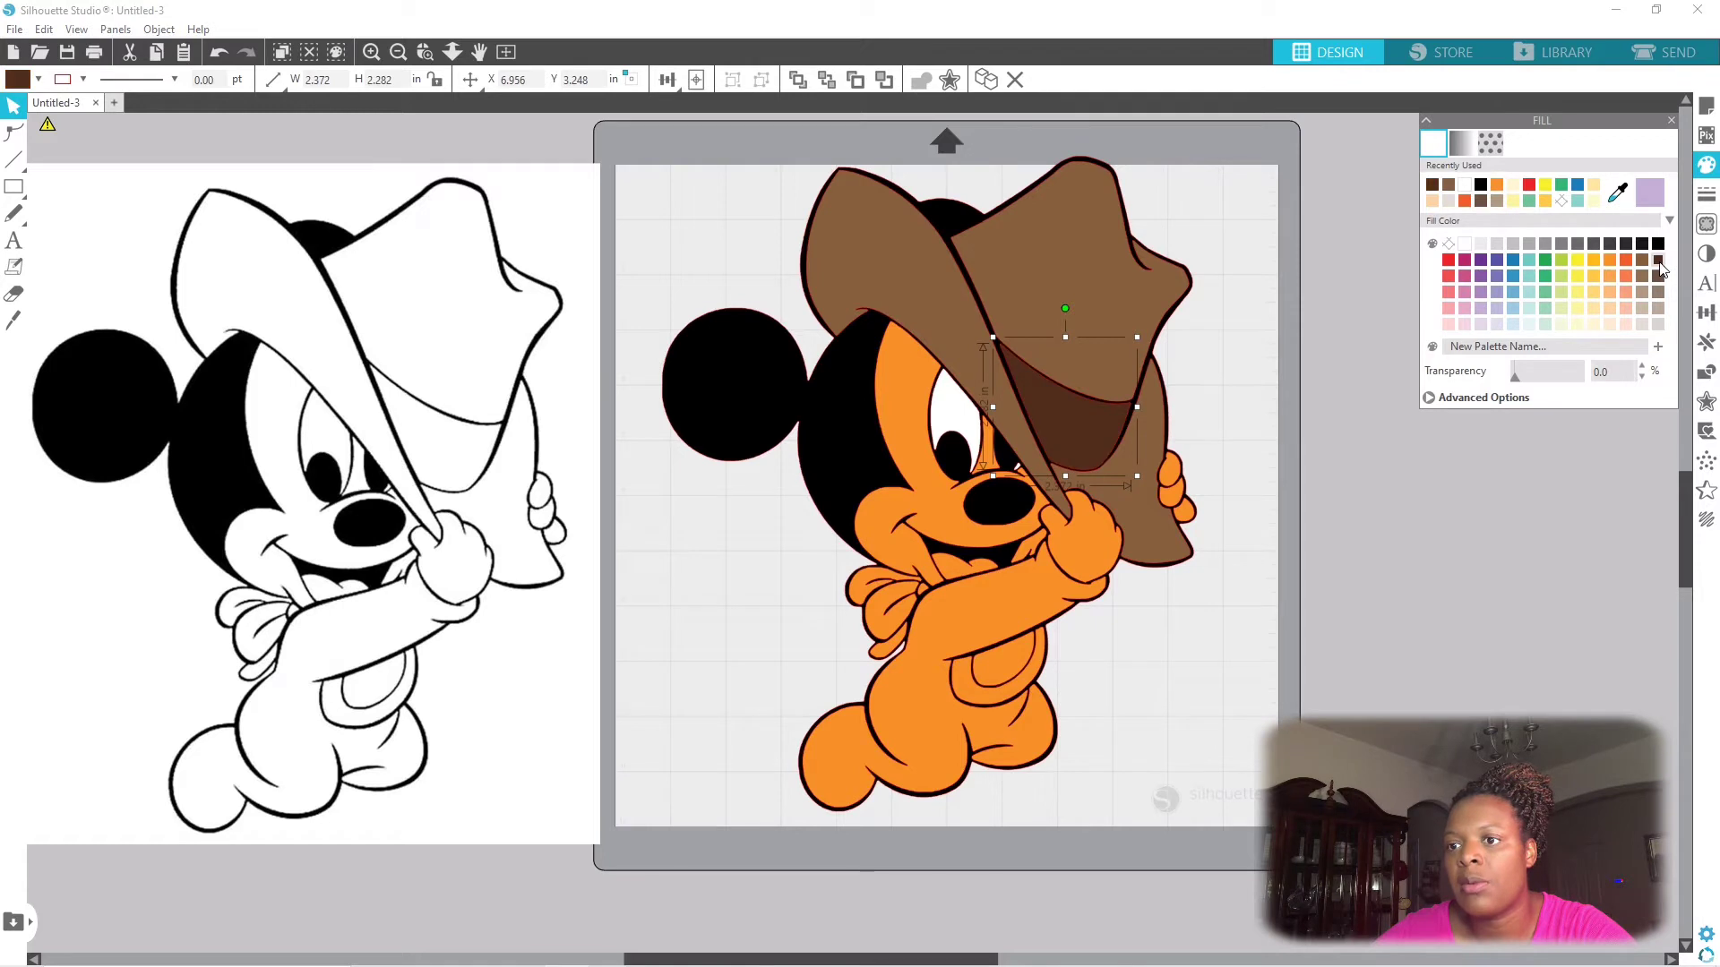
{"action": "left_click", "coordinate": [1448, 543]}
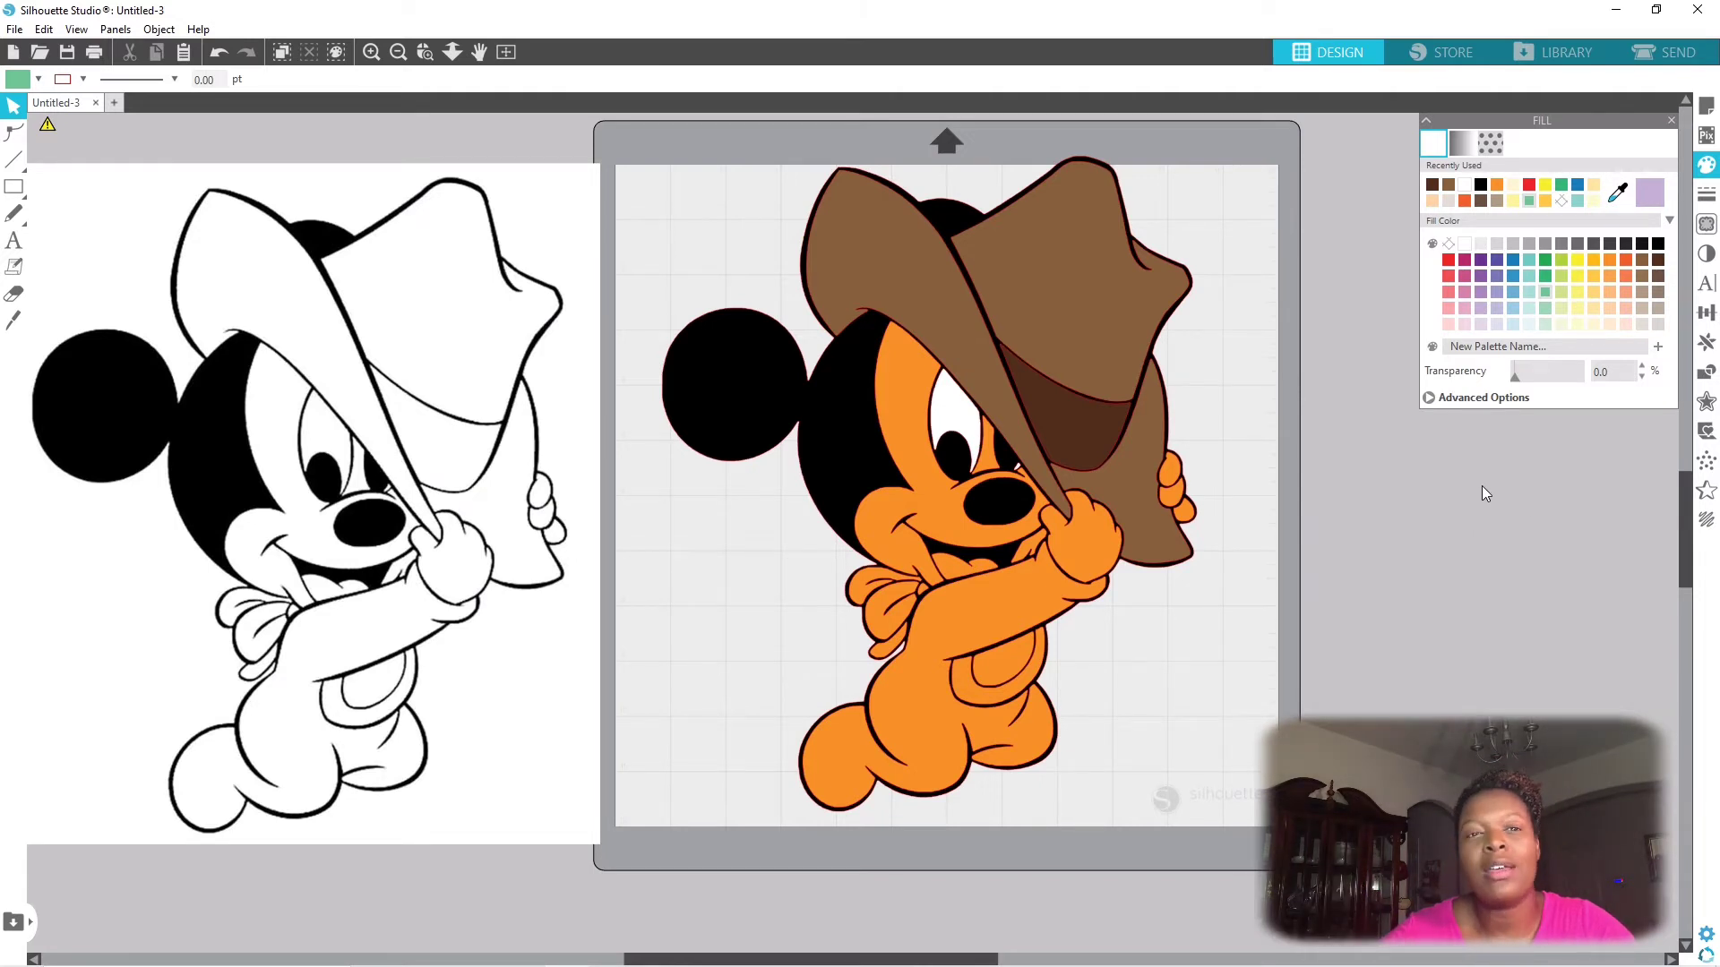
- Select the neck bow and the three overalls shapes together and fill them blue
{"action": "left_click", "coordinate": [854, 586]}
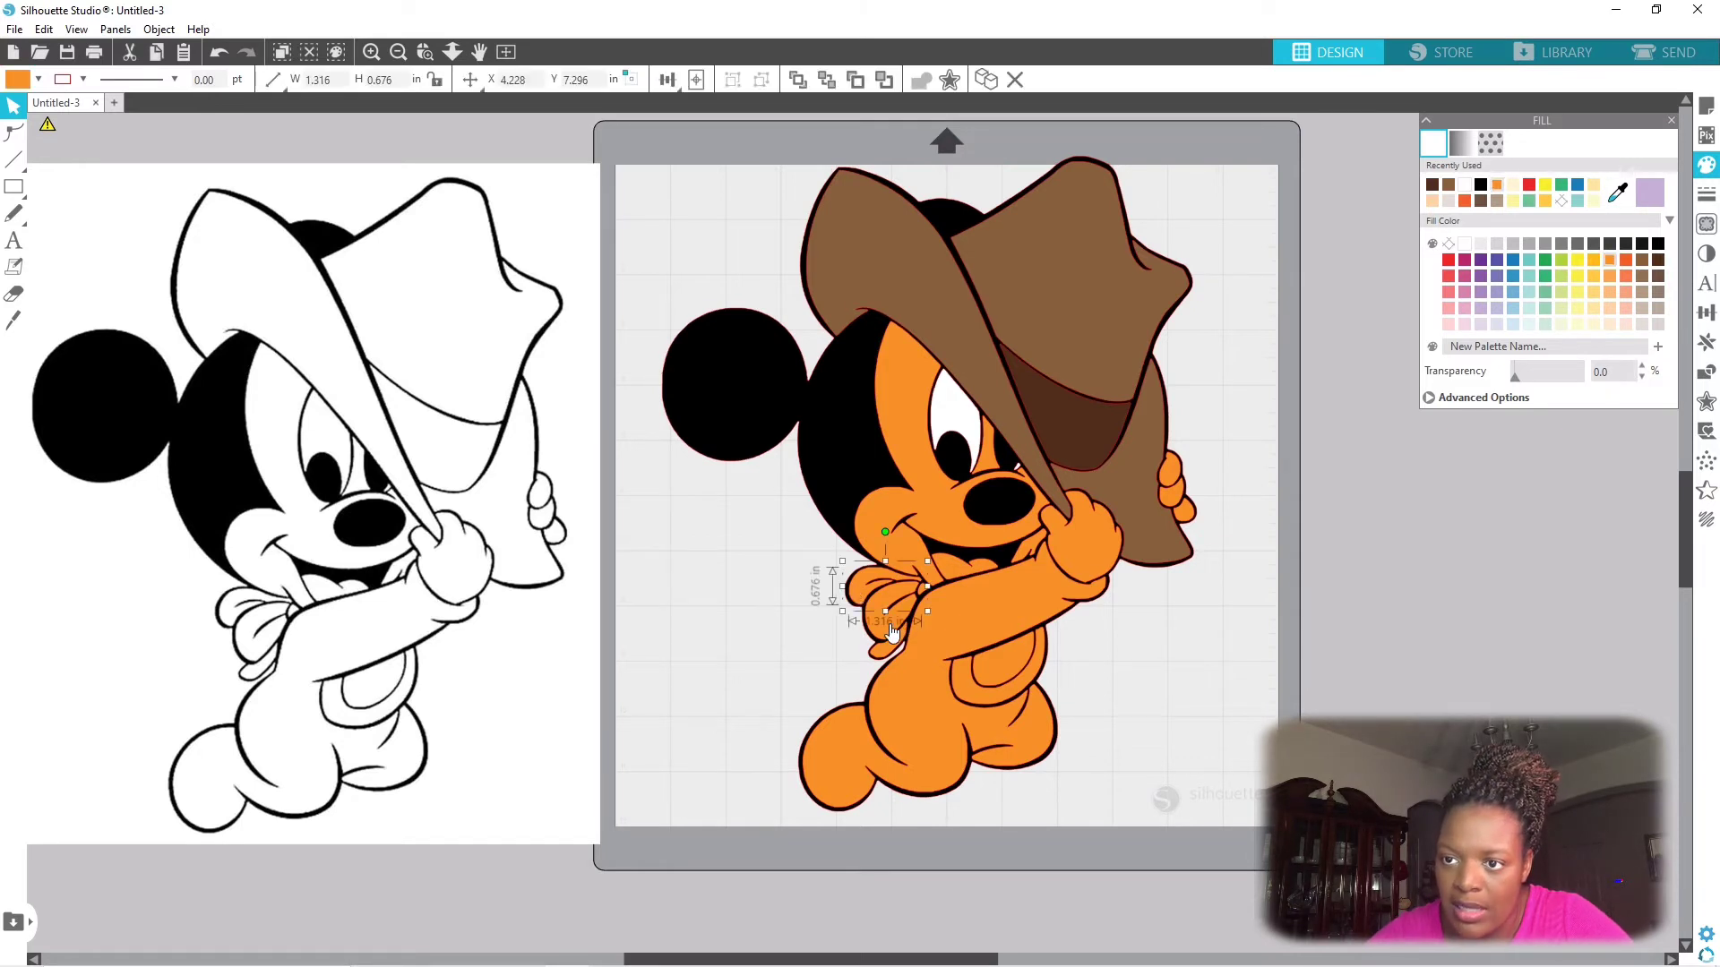
{"action": "left_click", "coordinate": [889, 632], "text": "shift"}
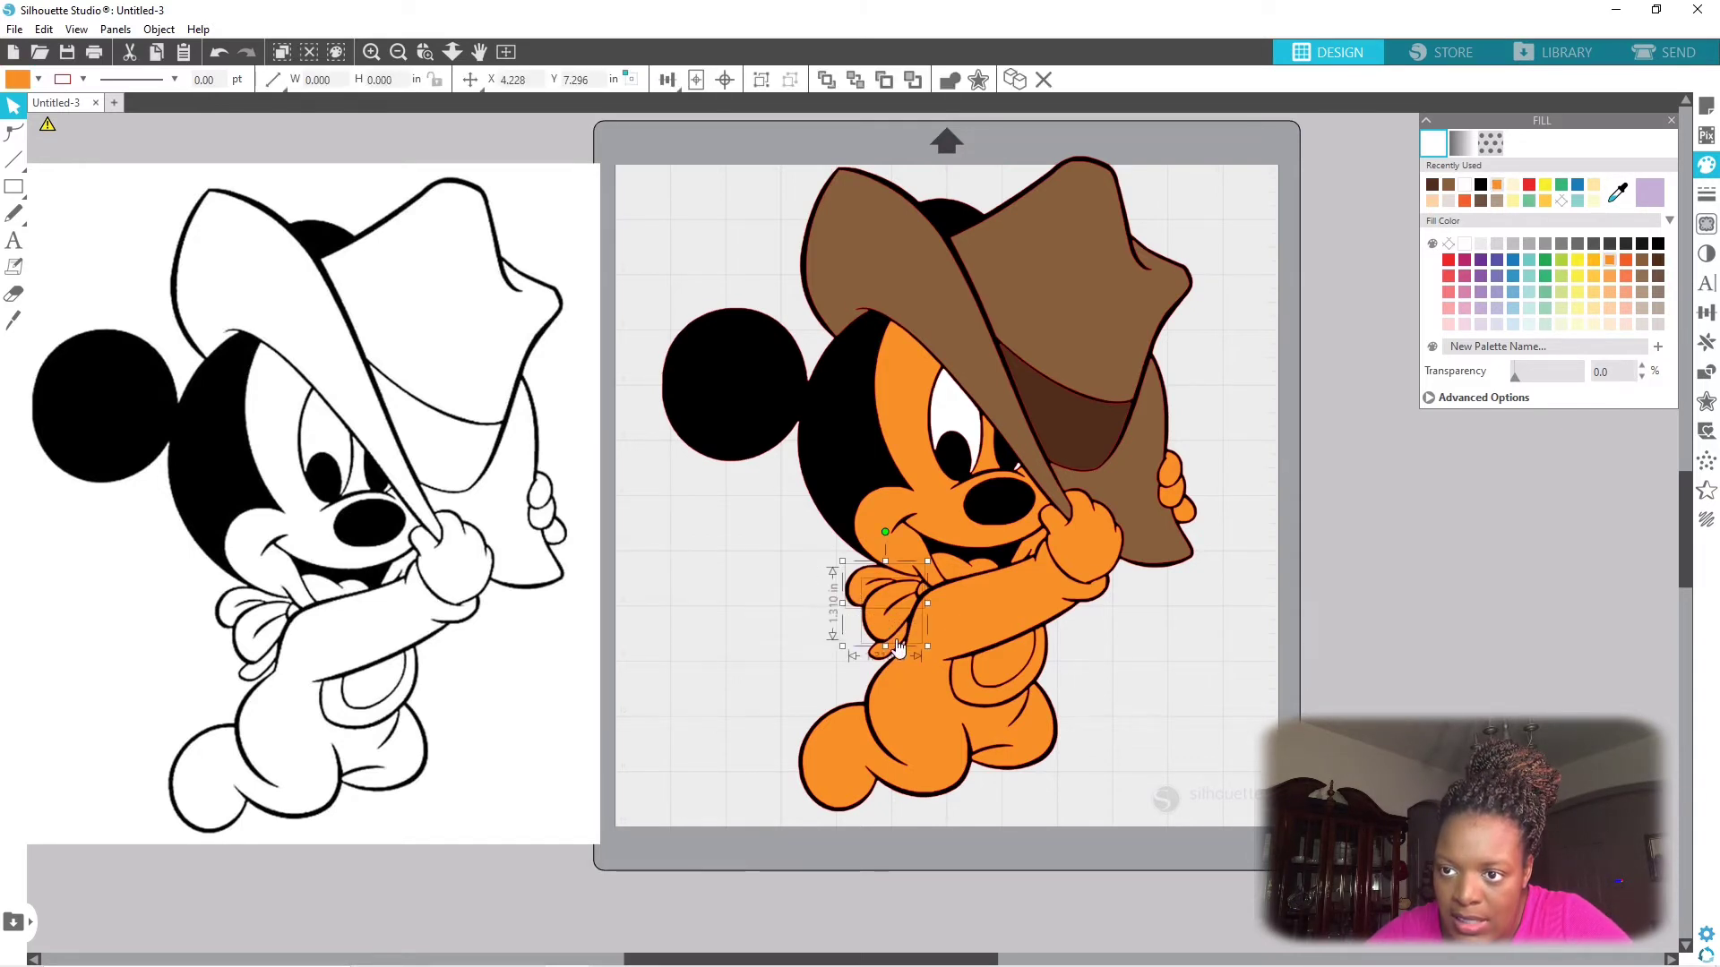
{"action": "left_click", "coordinate": [922, 586], "text": "shift"}
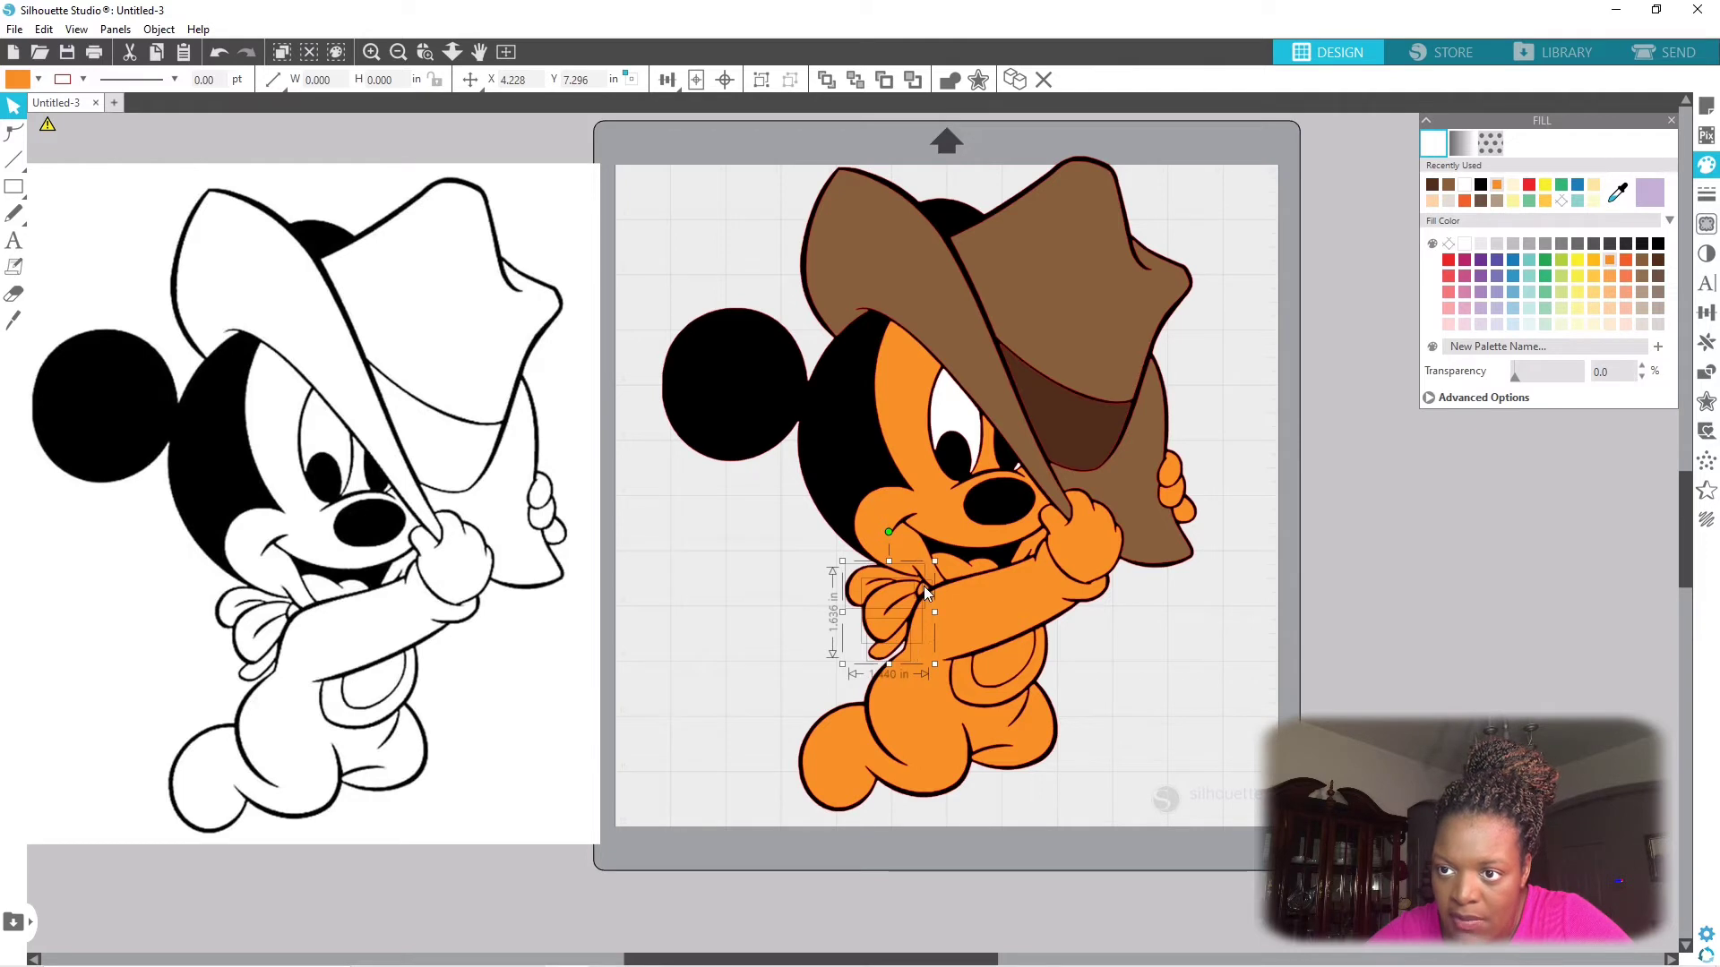
{"action": "left_click", "coordinate": [965, 688], "text": "shift"}
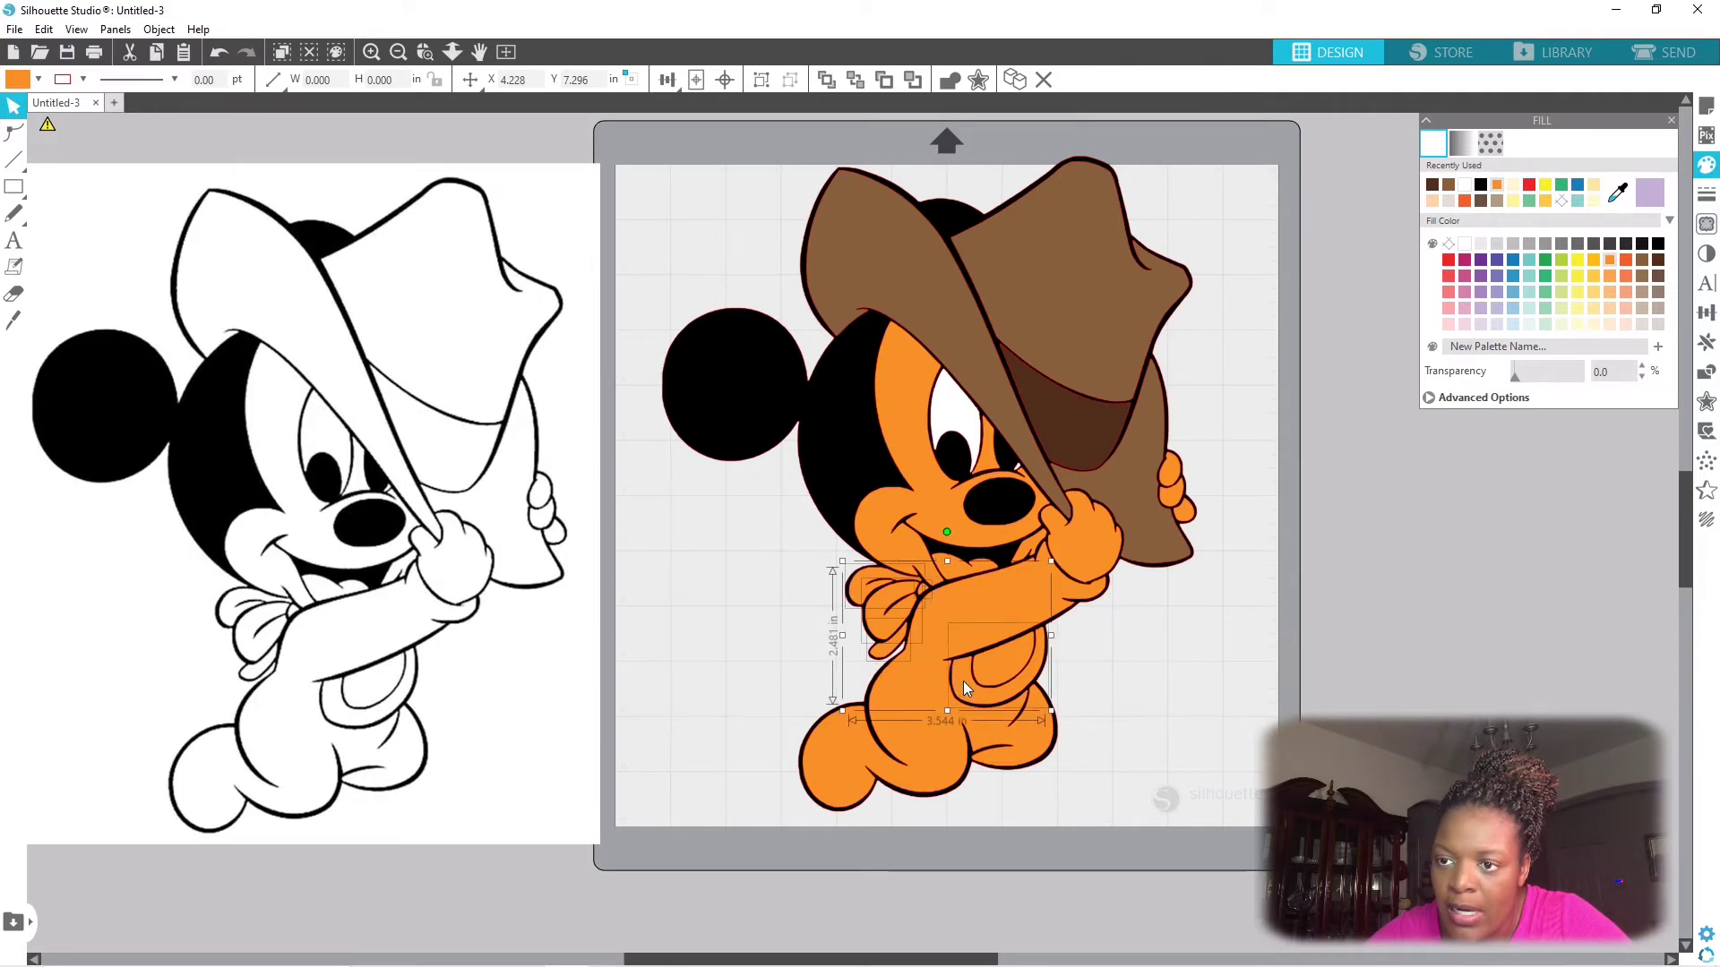
{"action": "left_click", "coordinate": [1516, 261]}
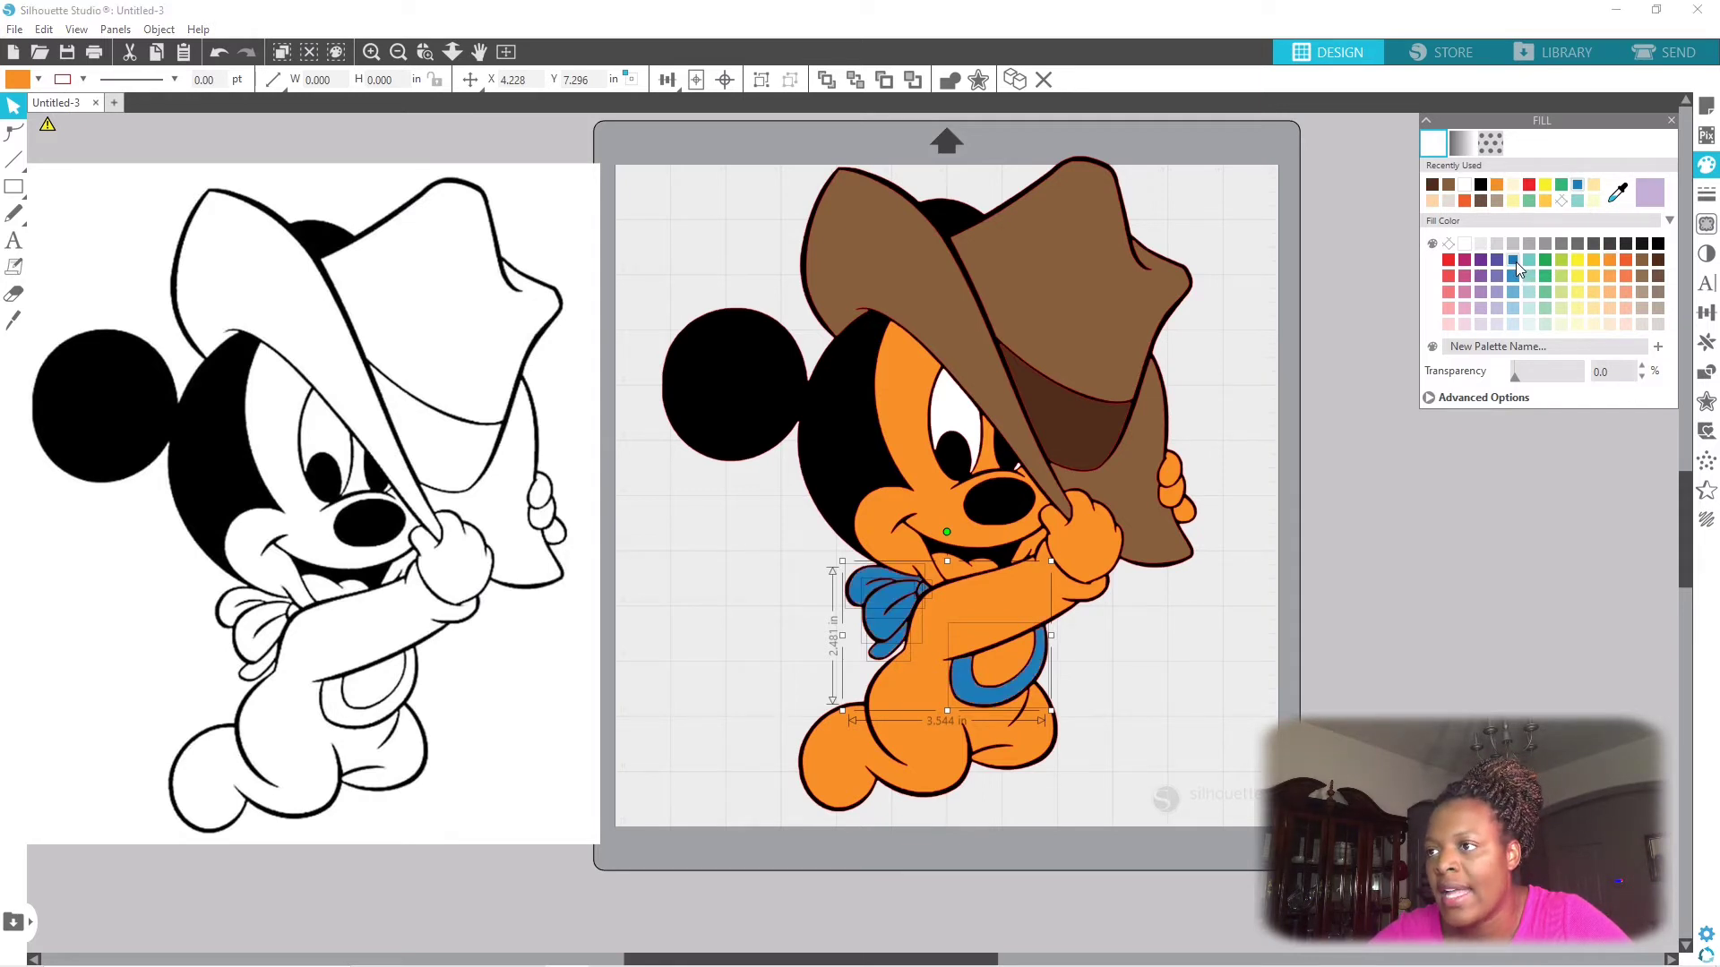
{"action": "left_click", "coordinate": [1161, 641]}
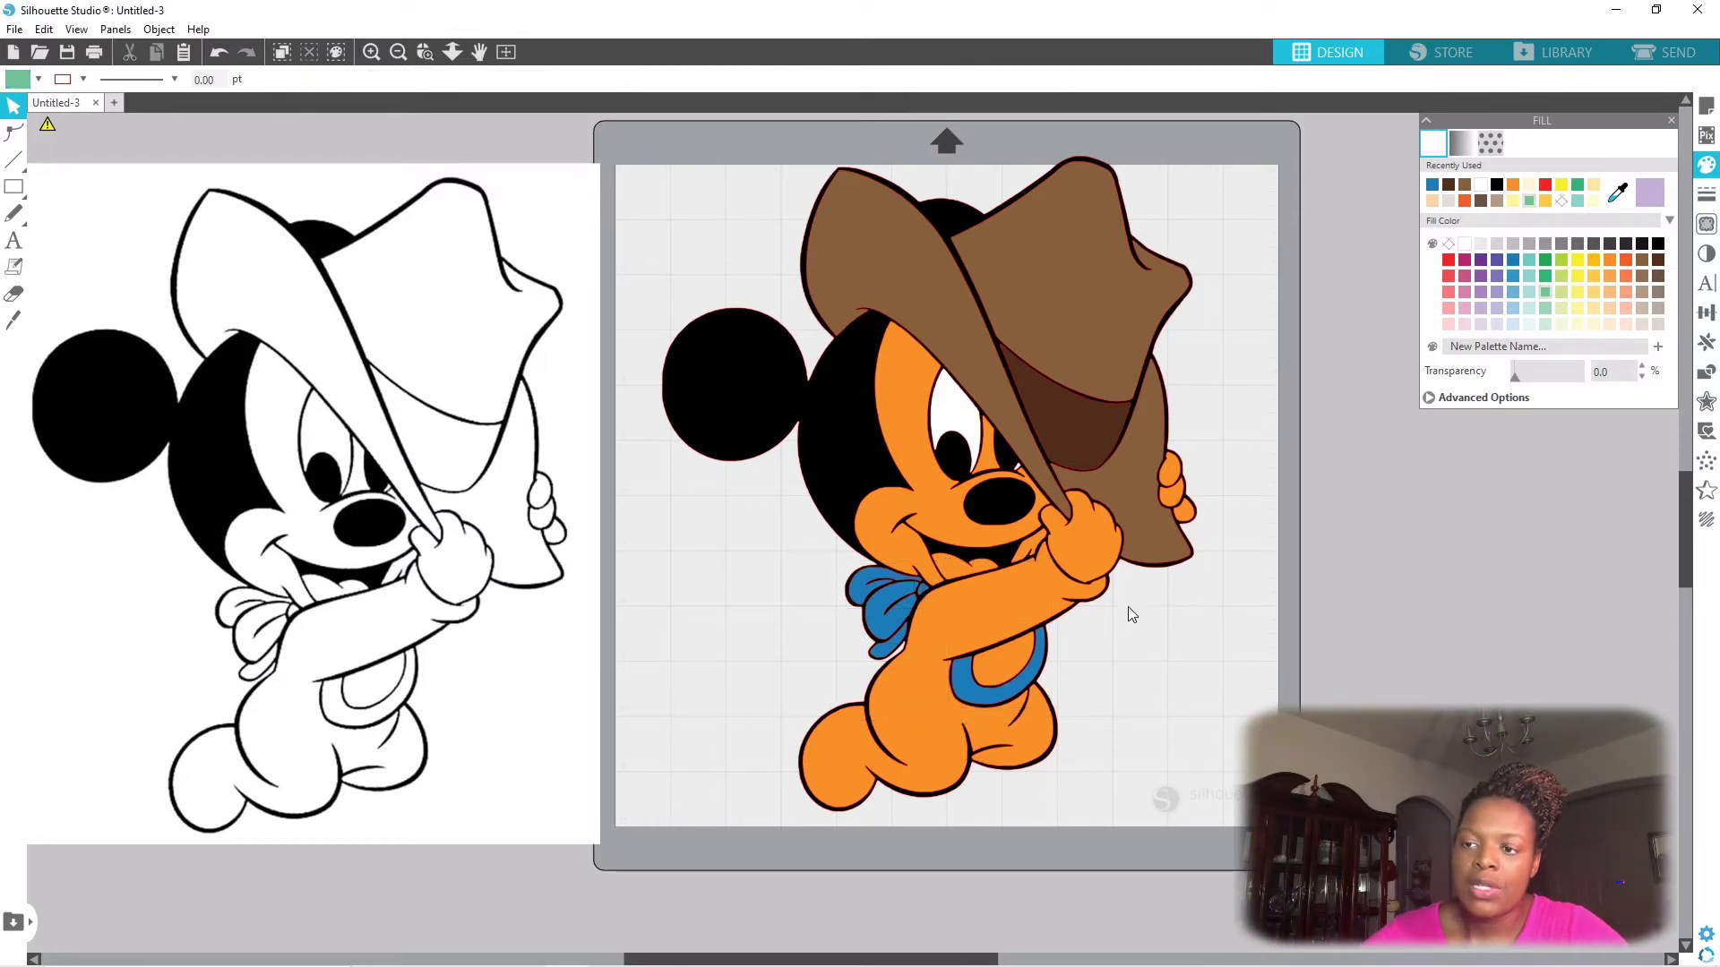
- Fill Mickey's onesie body with the greenpolka pattern from the Fill Pattern choices
{"action": "left_click", "coordinate": [918, 661]}
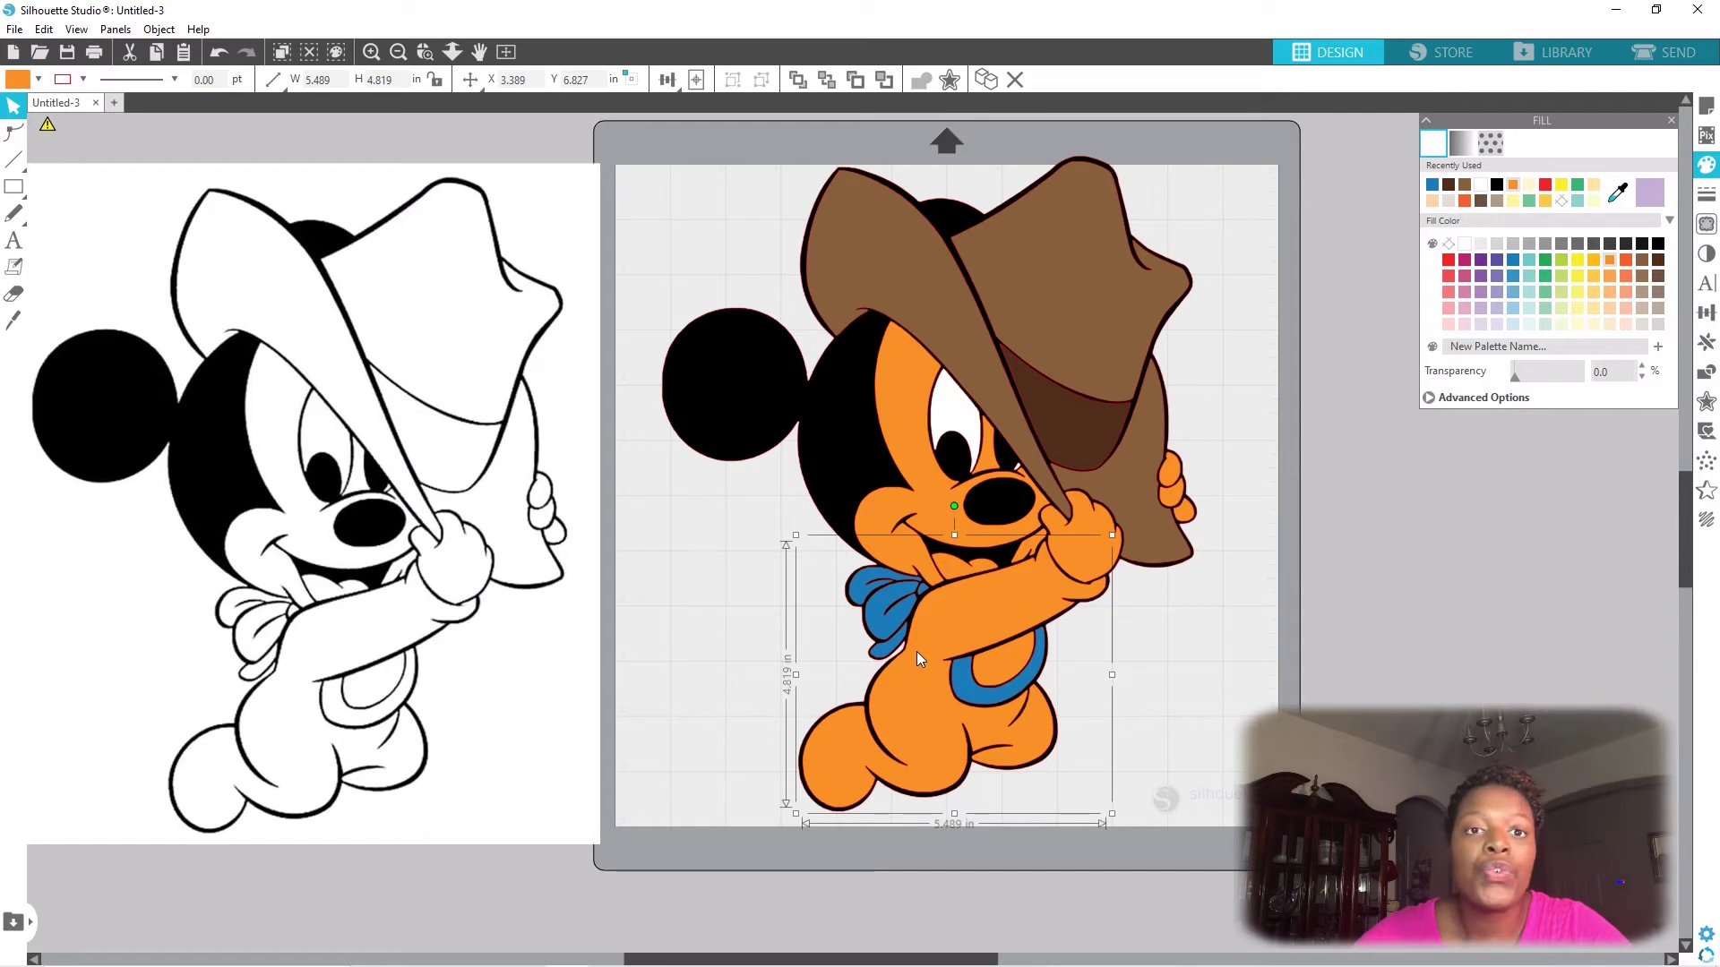
{"action": "left_click", "coordinate": [1491, 145]}
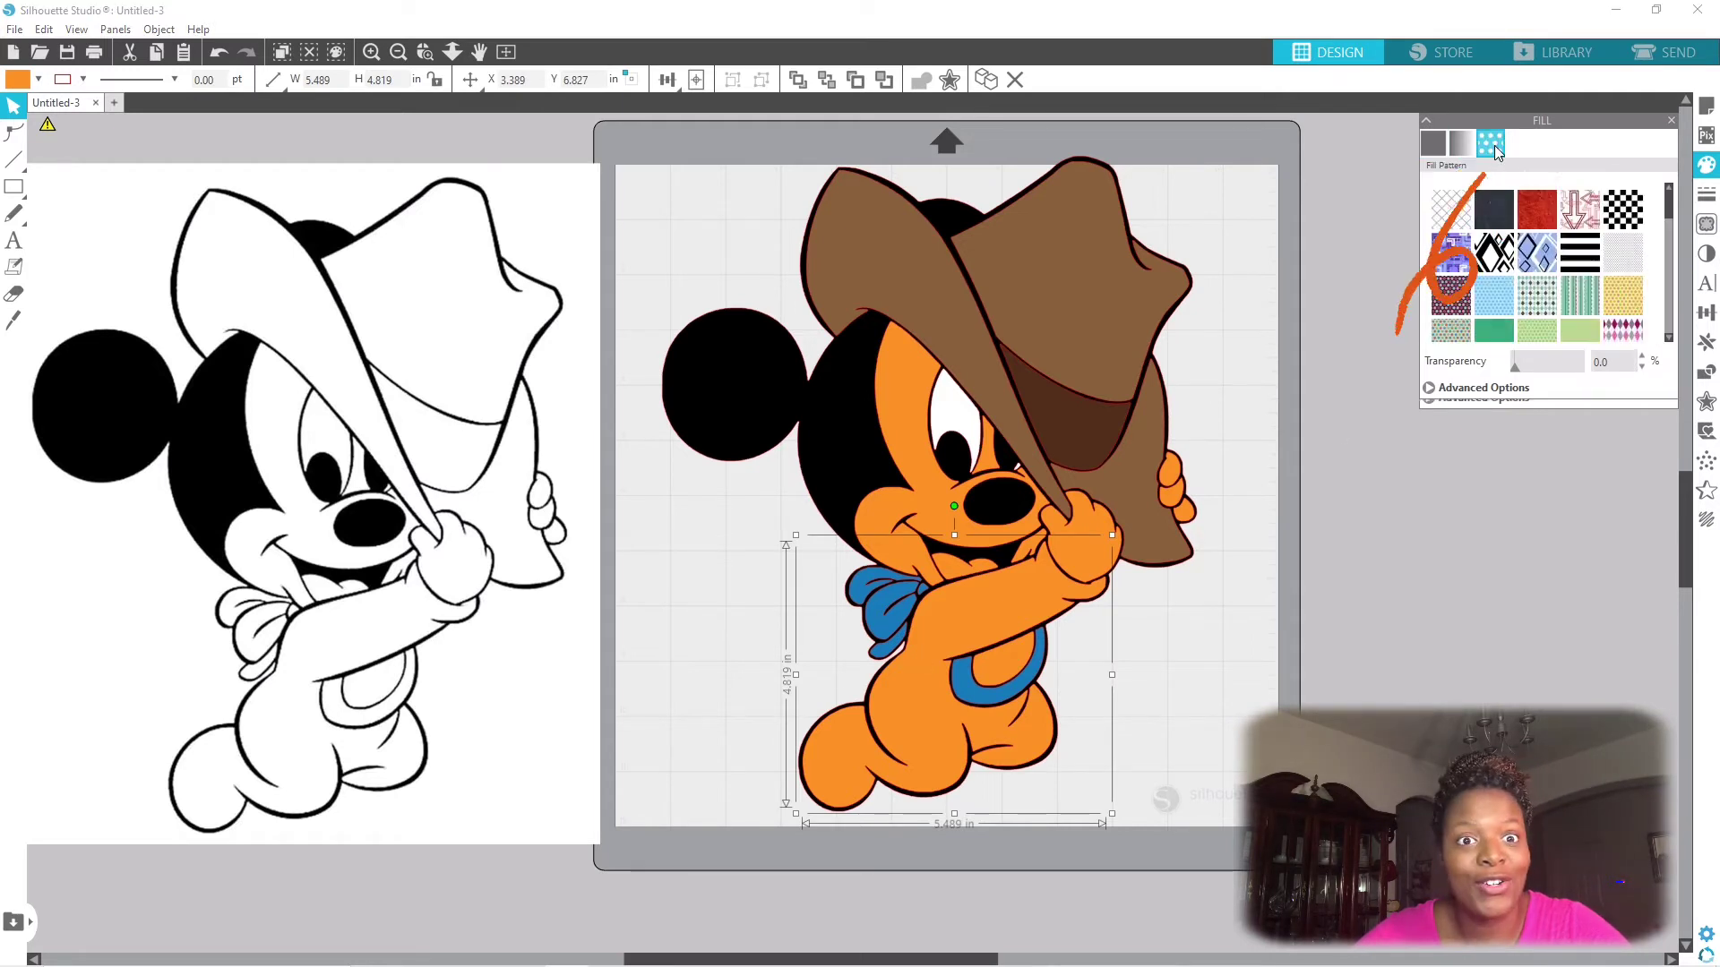
{"action": "left_click", "coordinate": [1545, 333]}
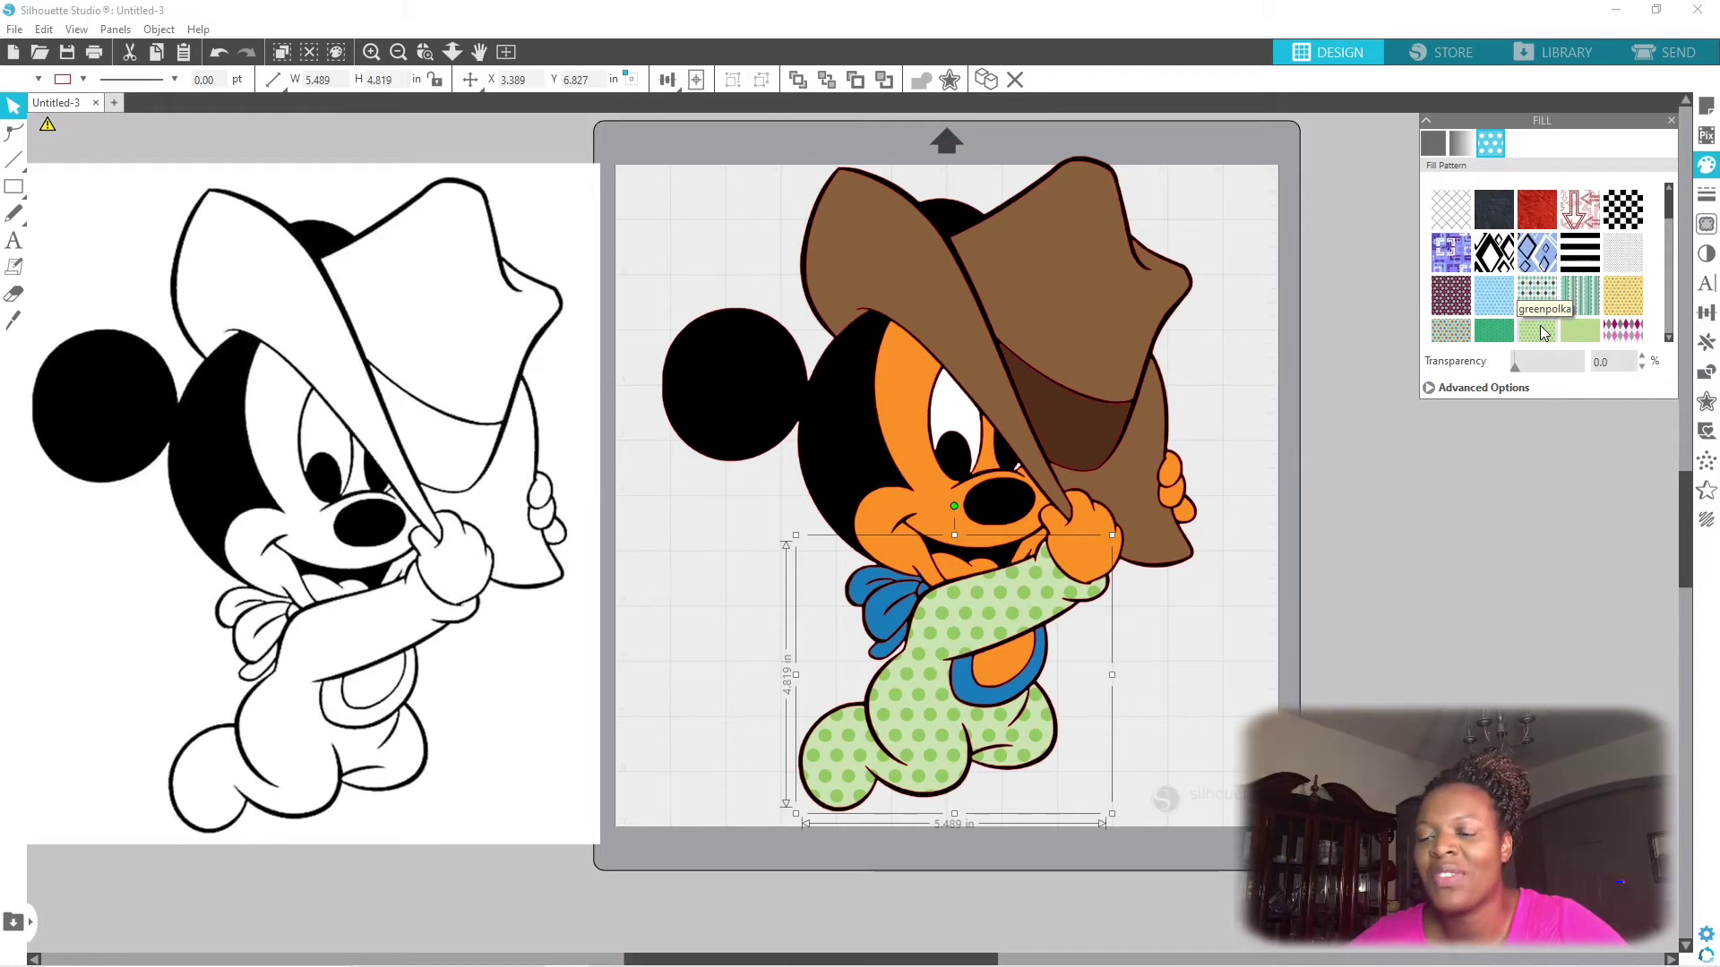
{"action": "left_click", "coordinate": [1003, 661]}
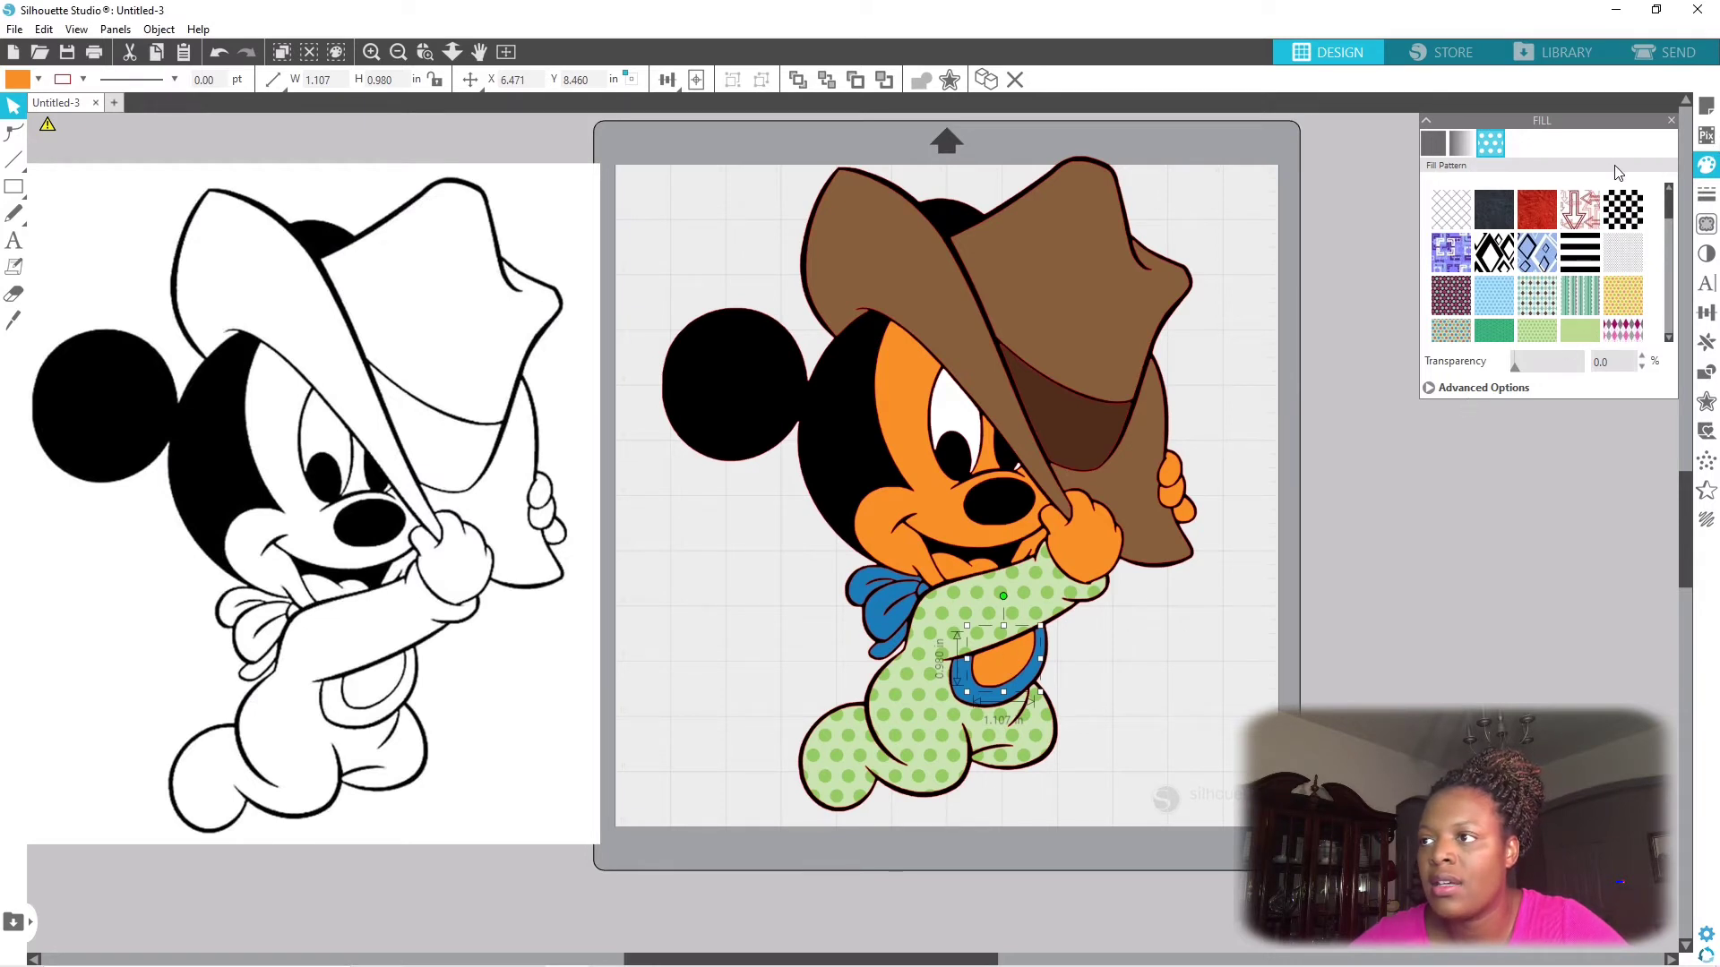
- Fill the bib golden yellow and Mickey's mouth red
{"action": "left_click", "coordinate": [1433, 143]}
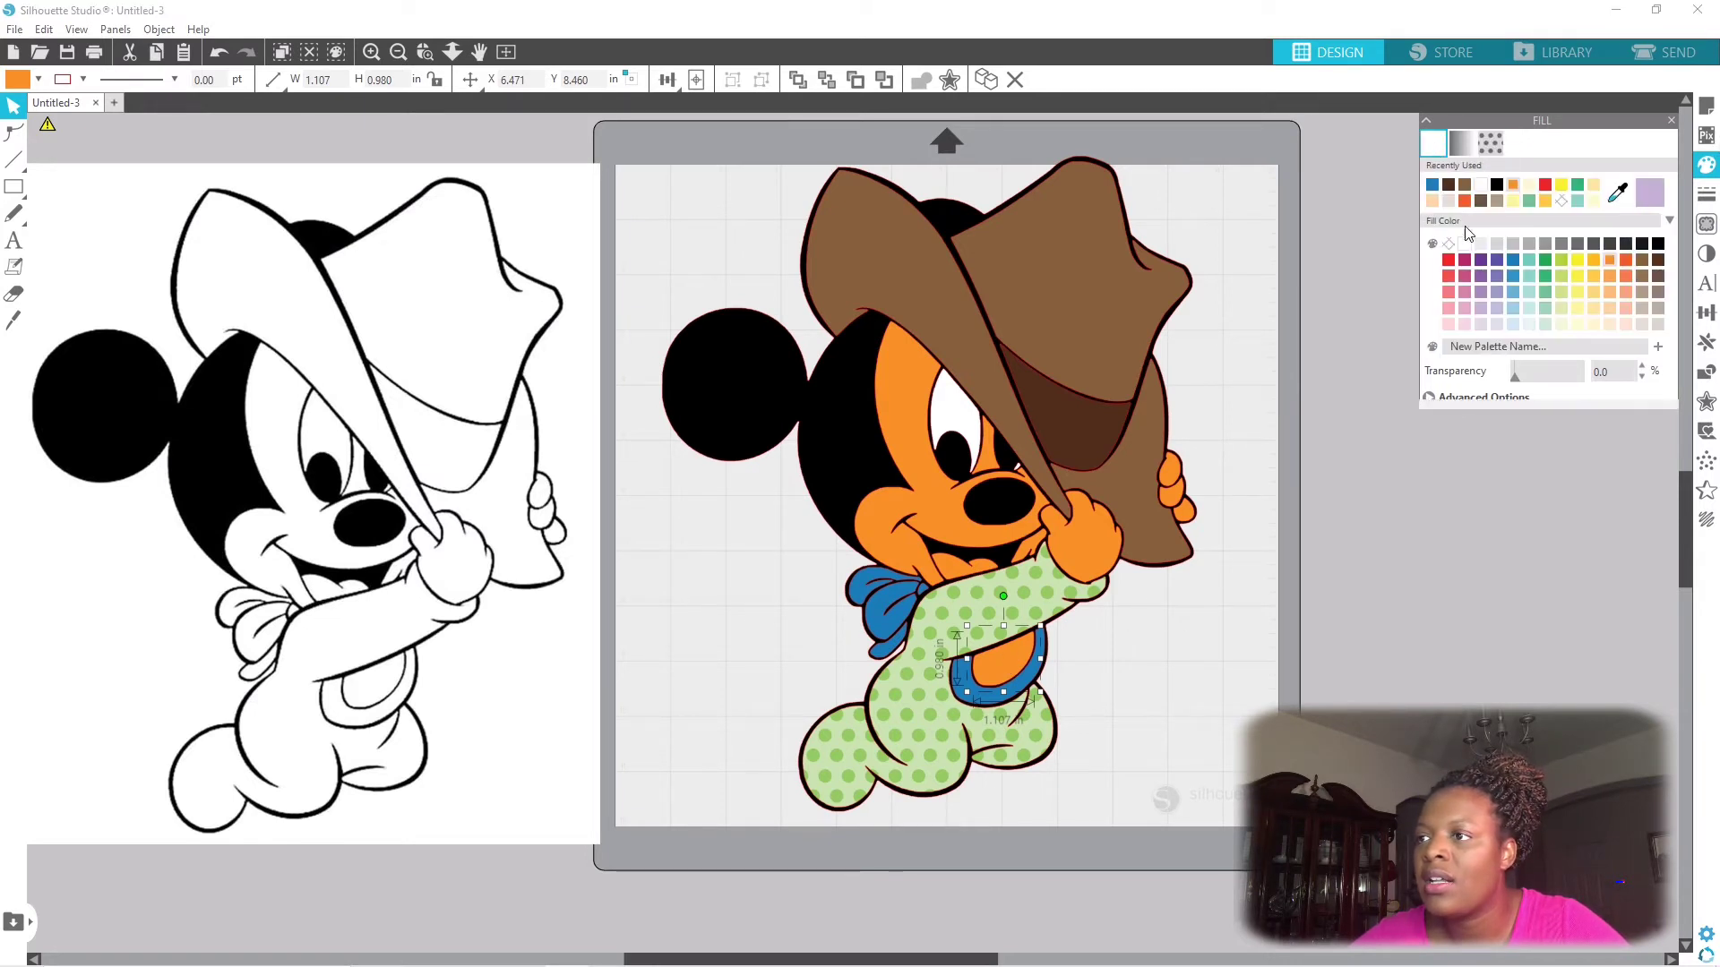
{"action": "left_click", "coordinate": [1545, 276]}
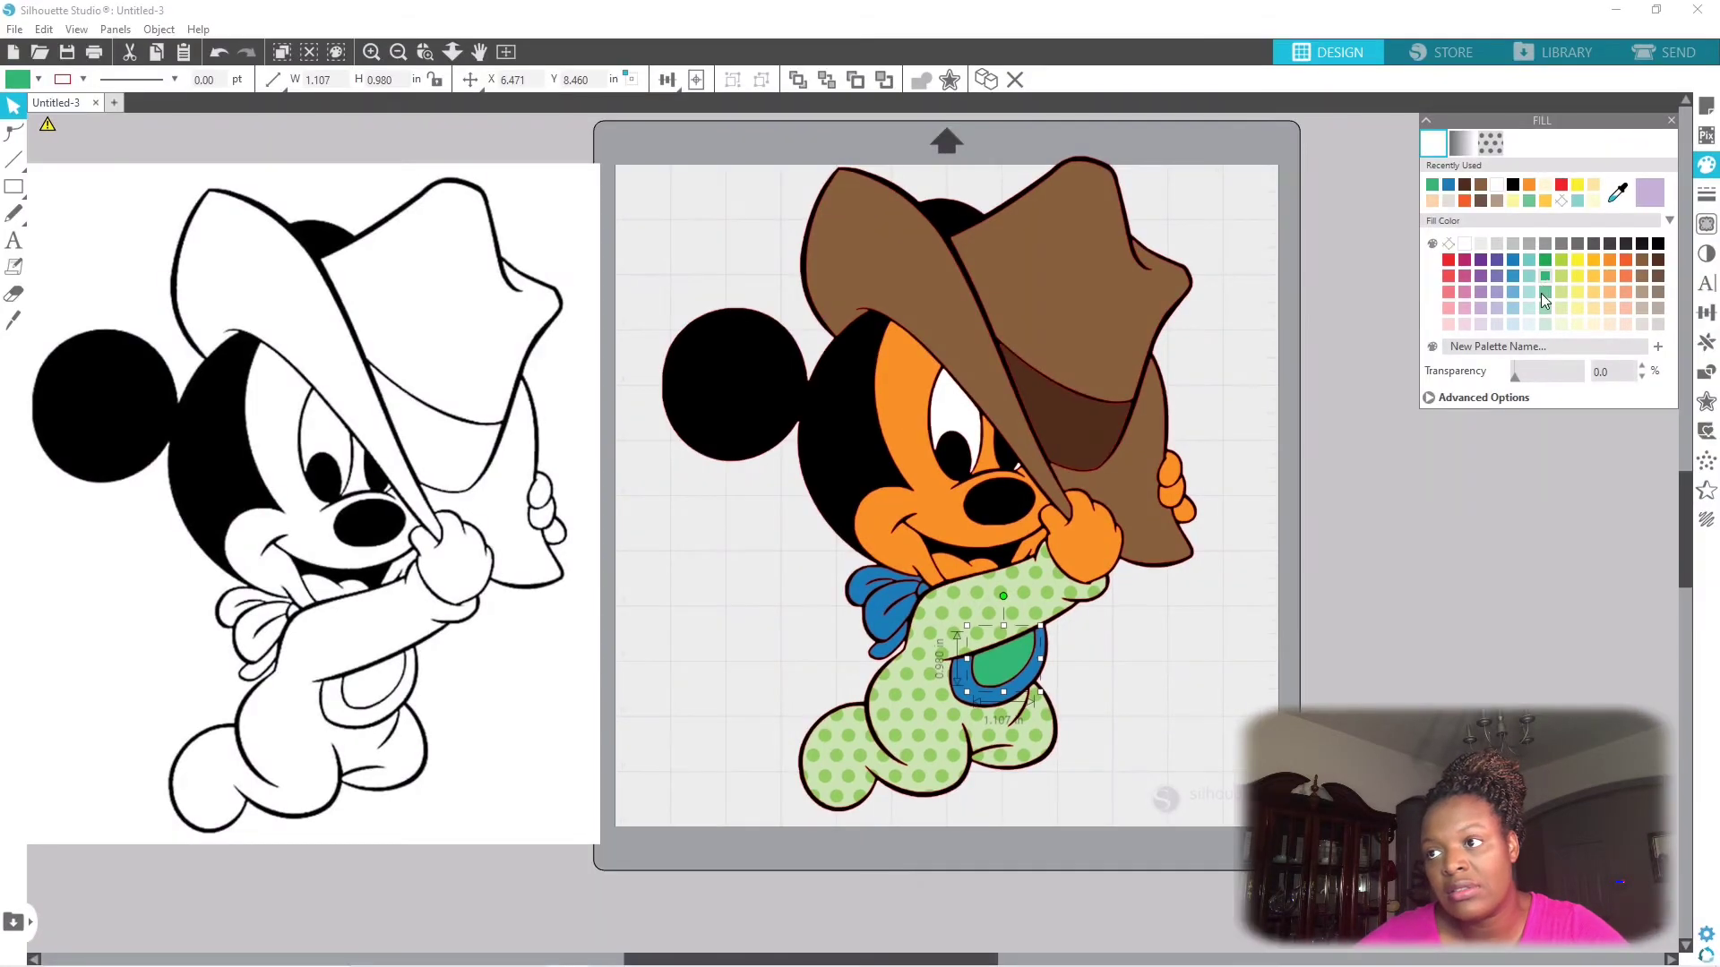
{"action": "left_click", "coordinate": [1583, 274]}
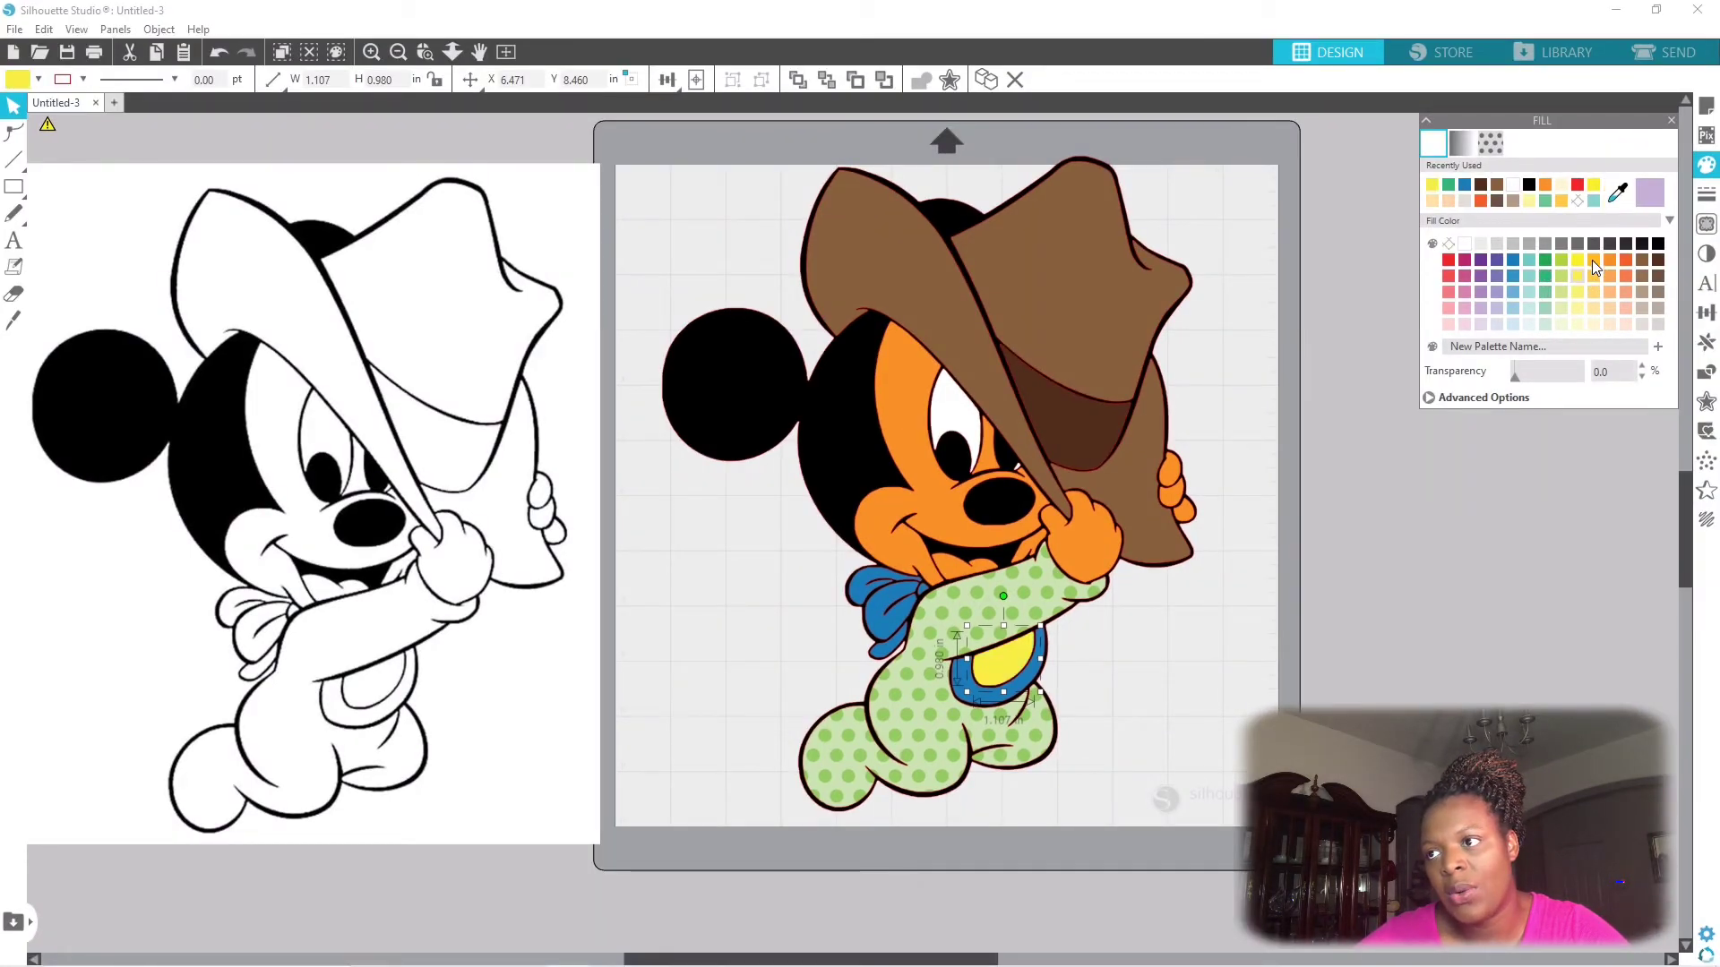
{"action": "left_click", "coordinate": [1593, 259]}
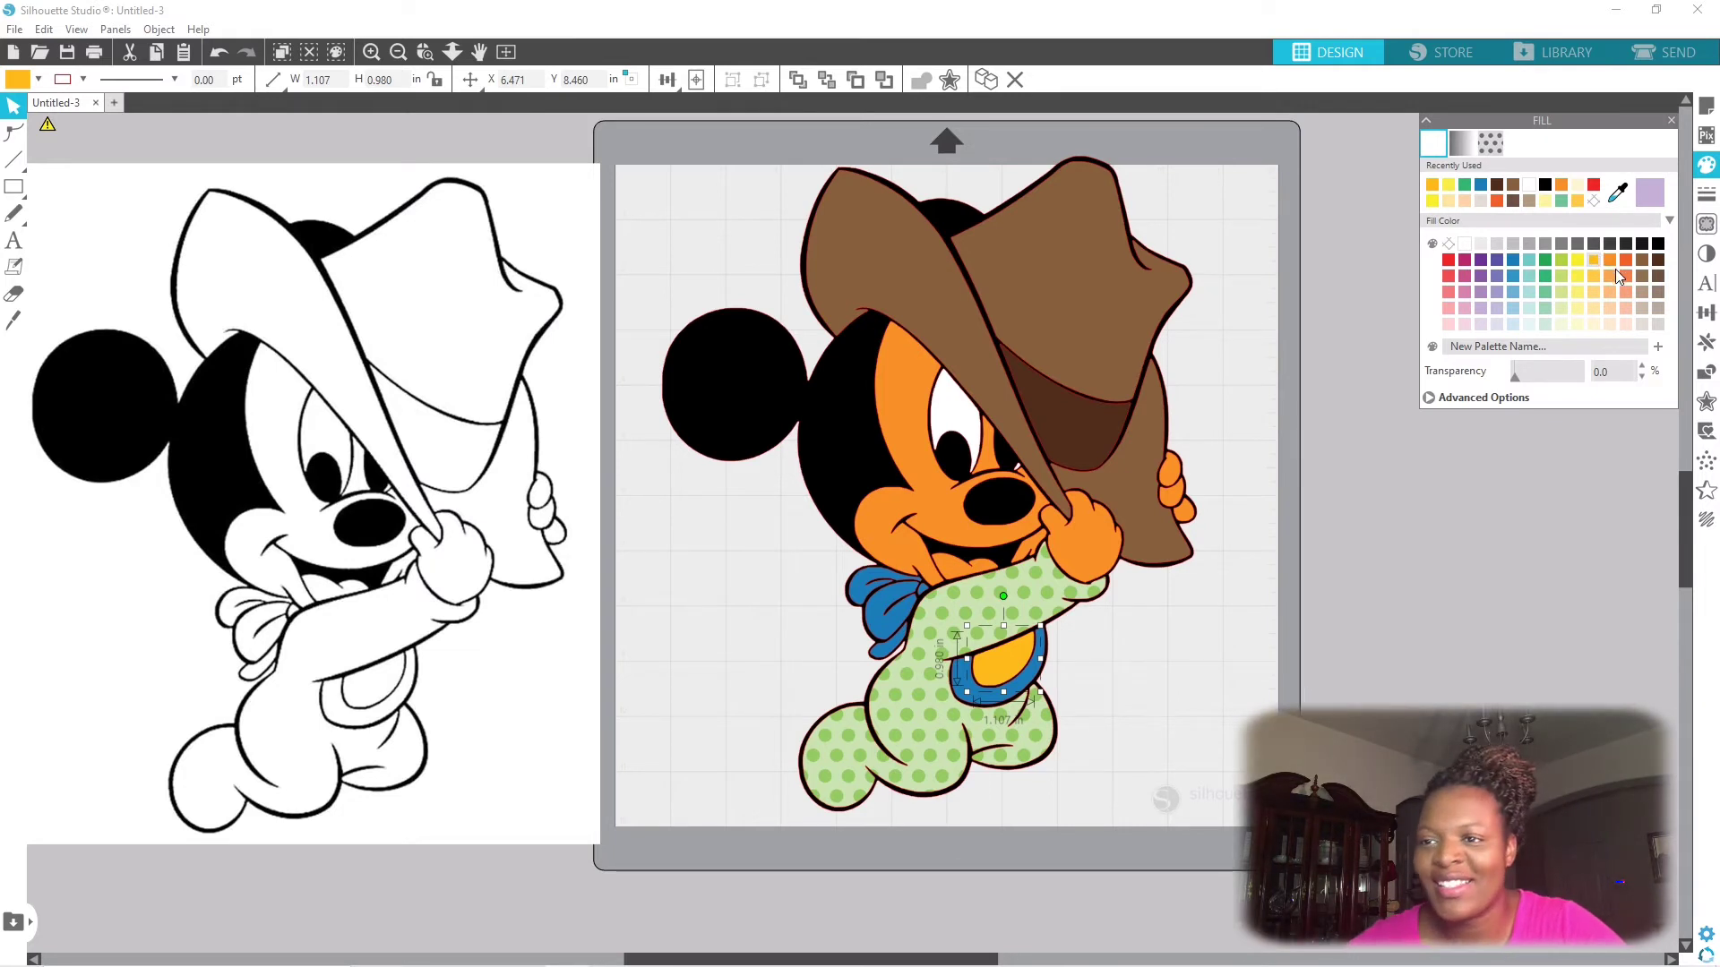
{"action": "left_click", "coordinate": [966, 573]}
{"action": "left_click", "coordinate": [1449, 261]}
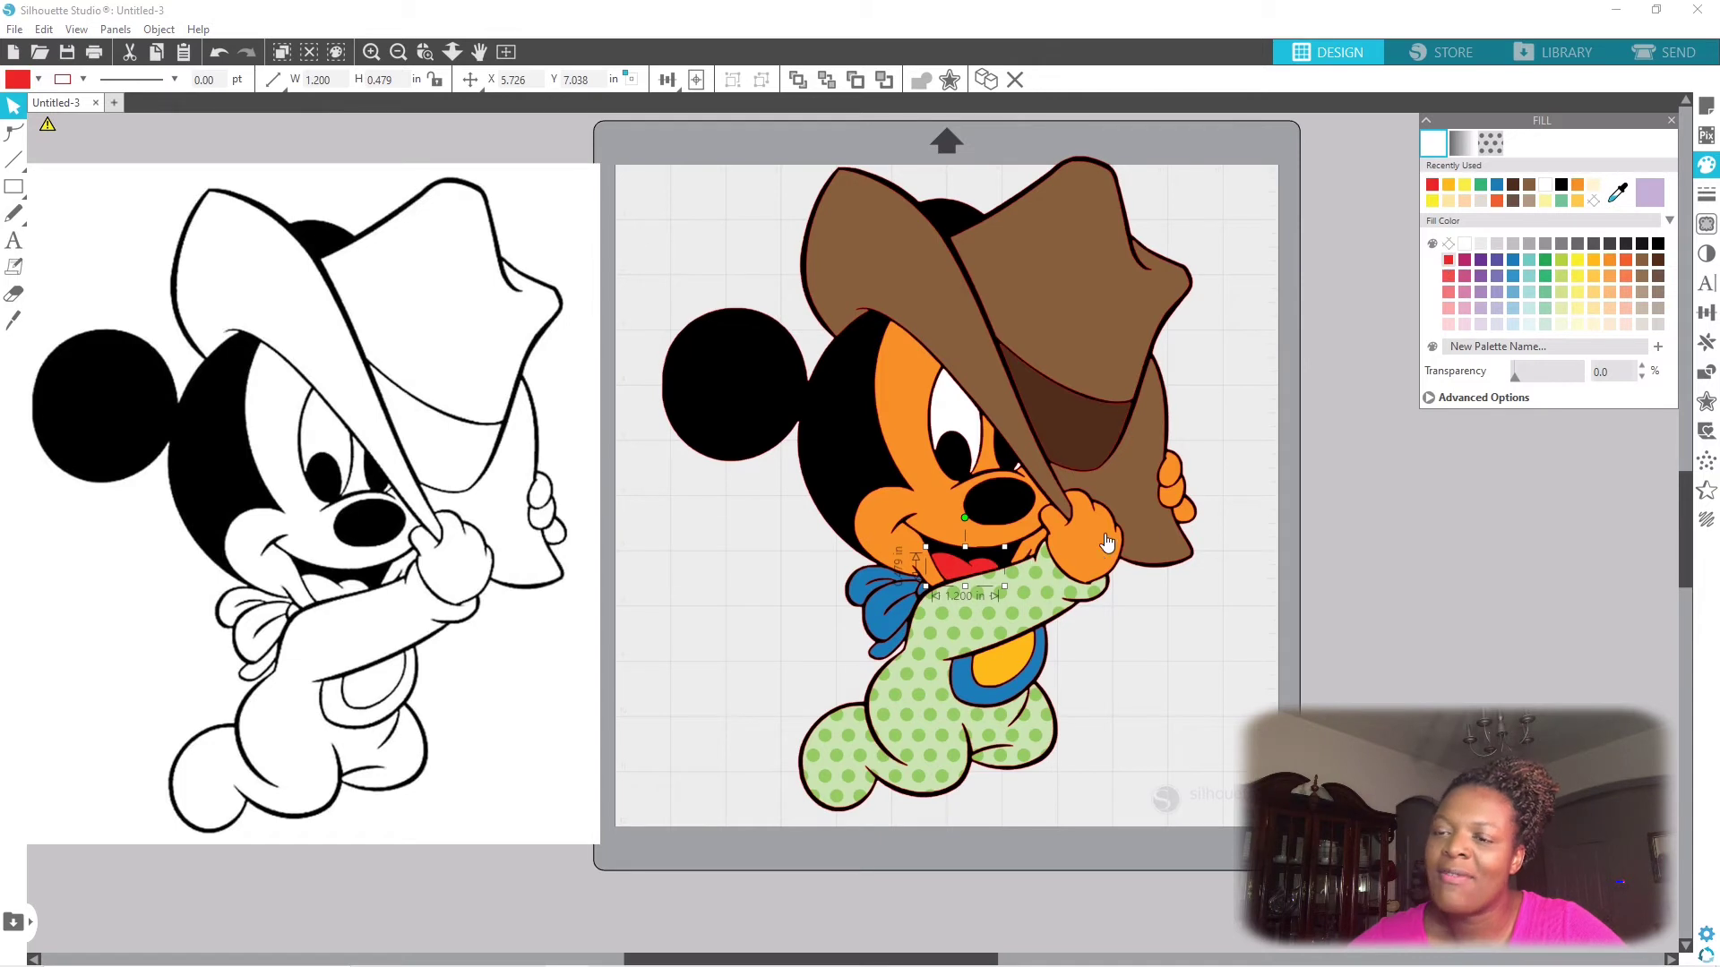
- Recolour the face and the three hand pieces a pale cream skin tone
{"action": "left_click", "coordinate": [915, 474]}
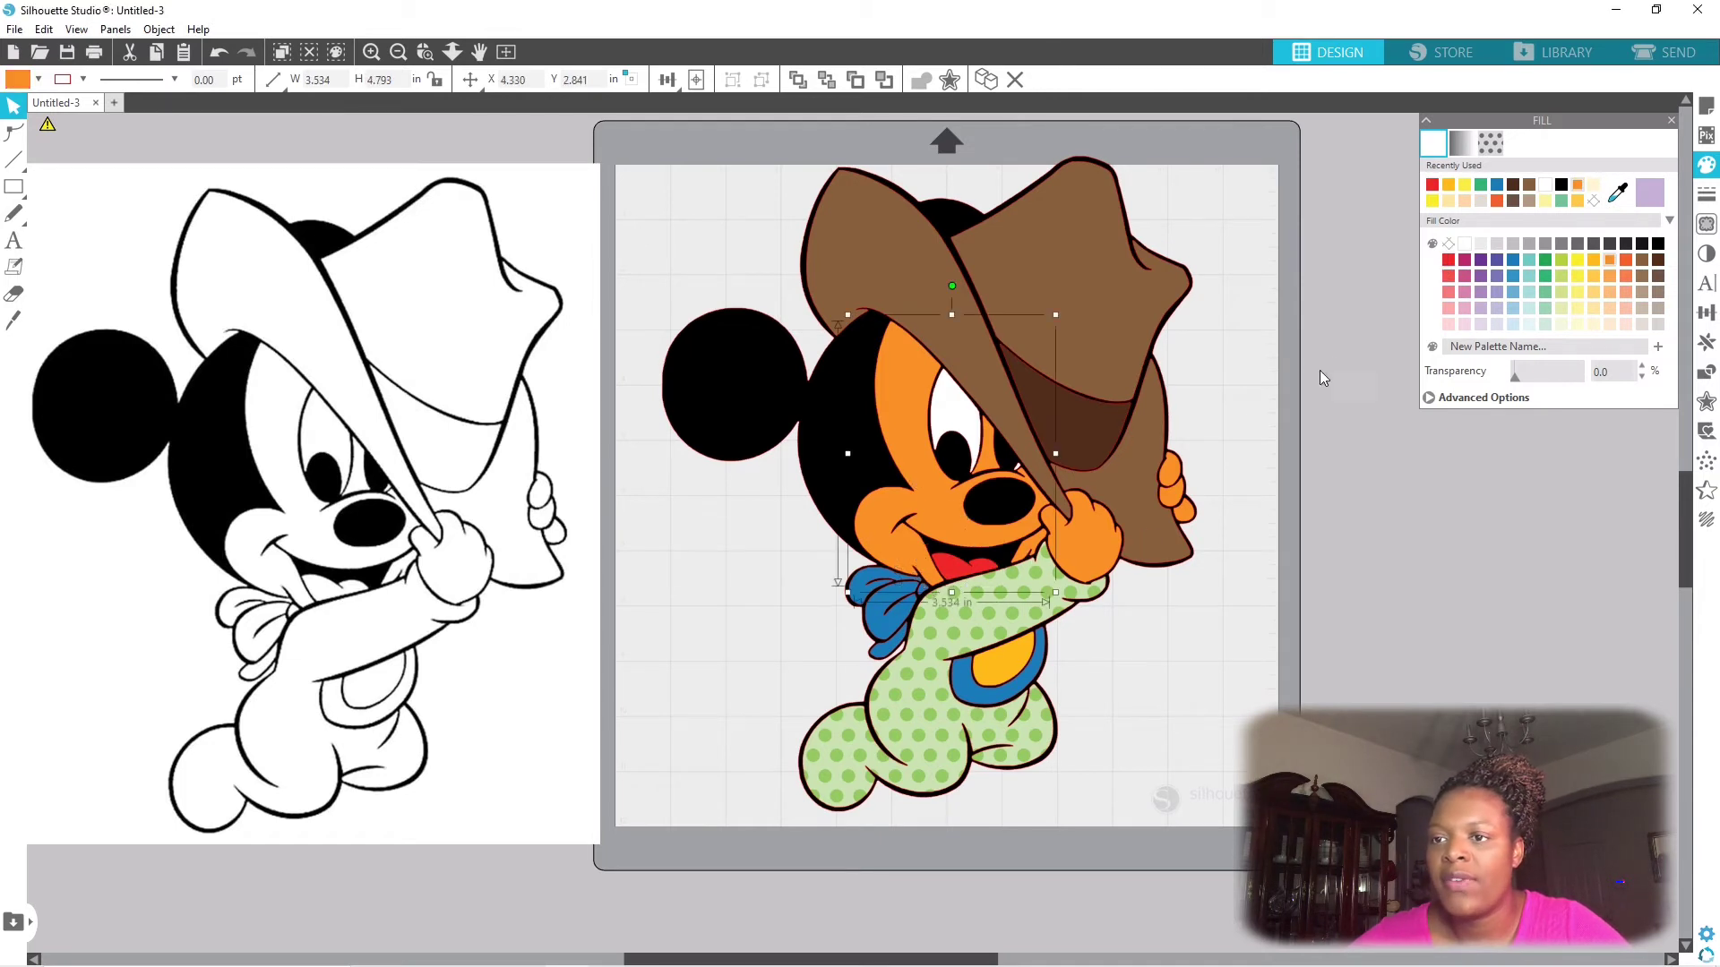
{"action": "left_click", "coordinate": [1072, 535], "text": "shift"}
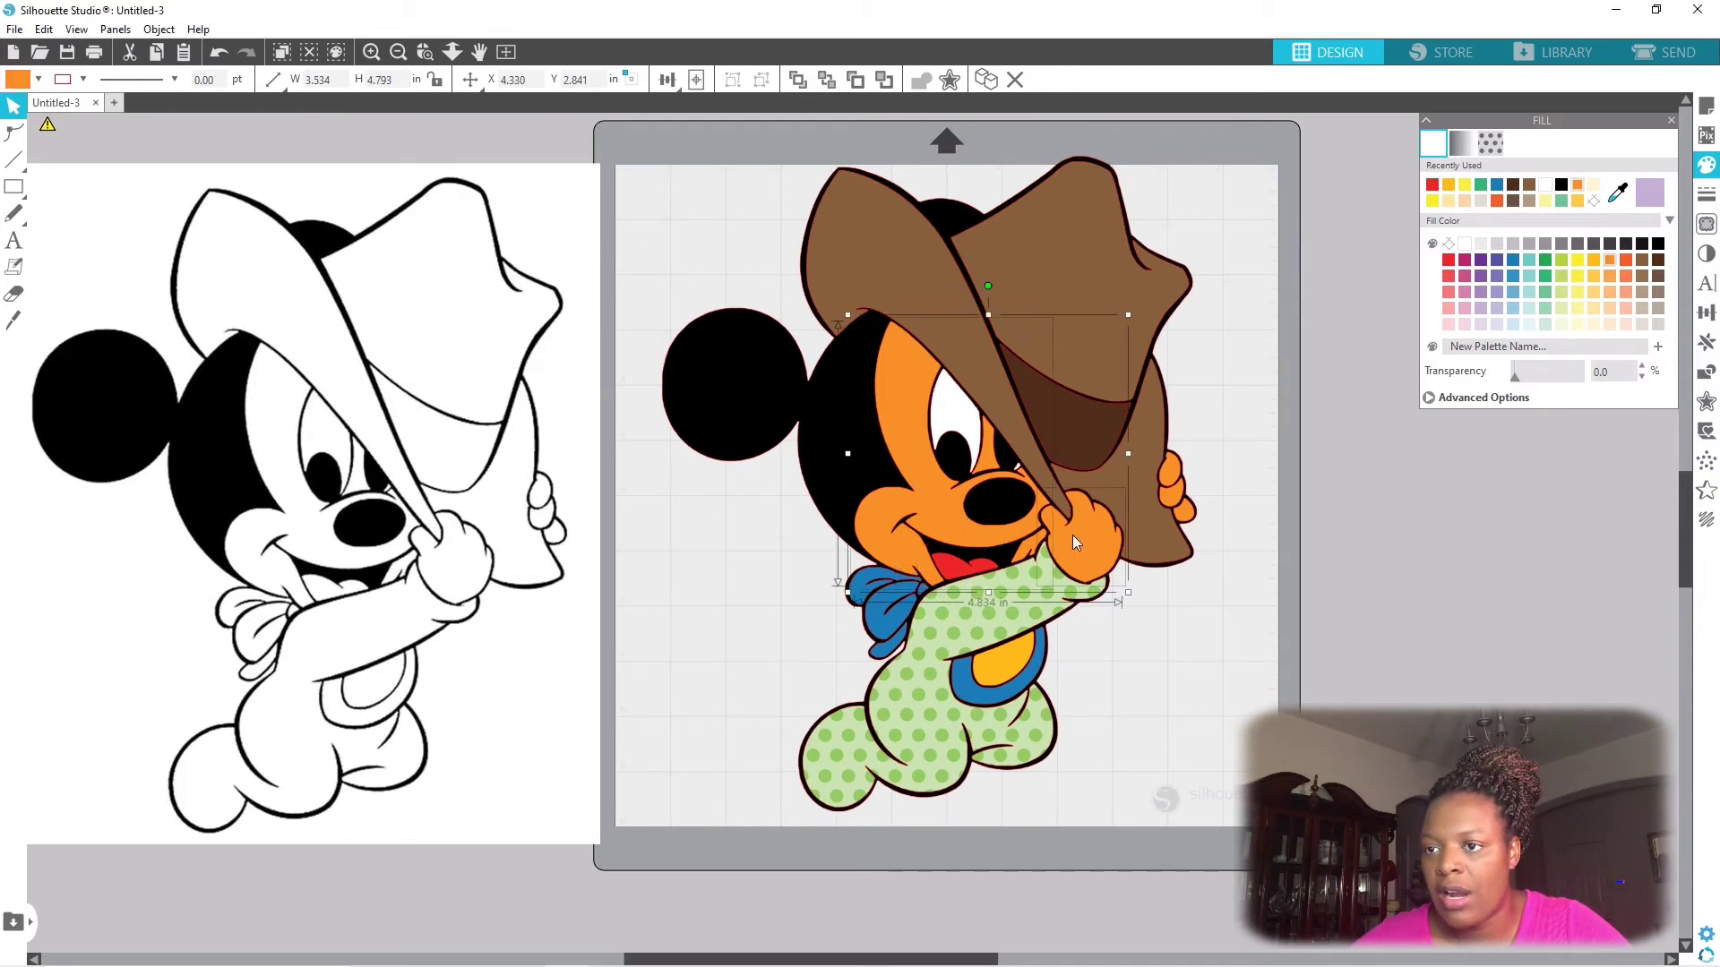
{"action": "left_click", "coordinate": [1177, 484], "text": "shift"}
{"action": "left_click", "coordinate": [1187, 519], "text": "shift"}
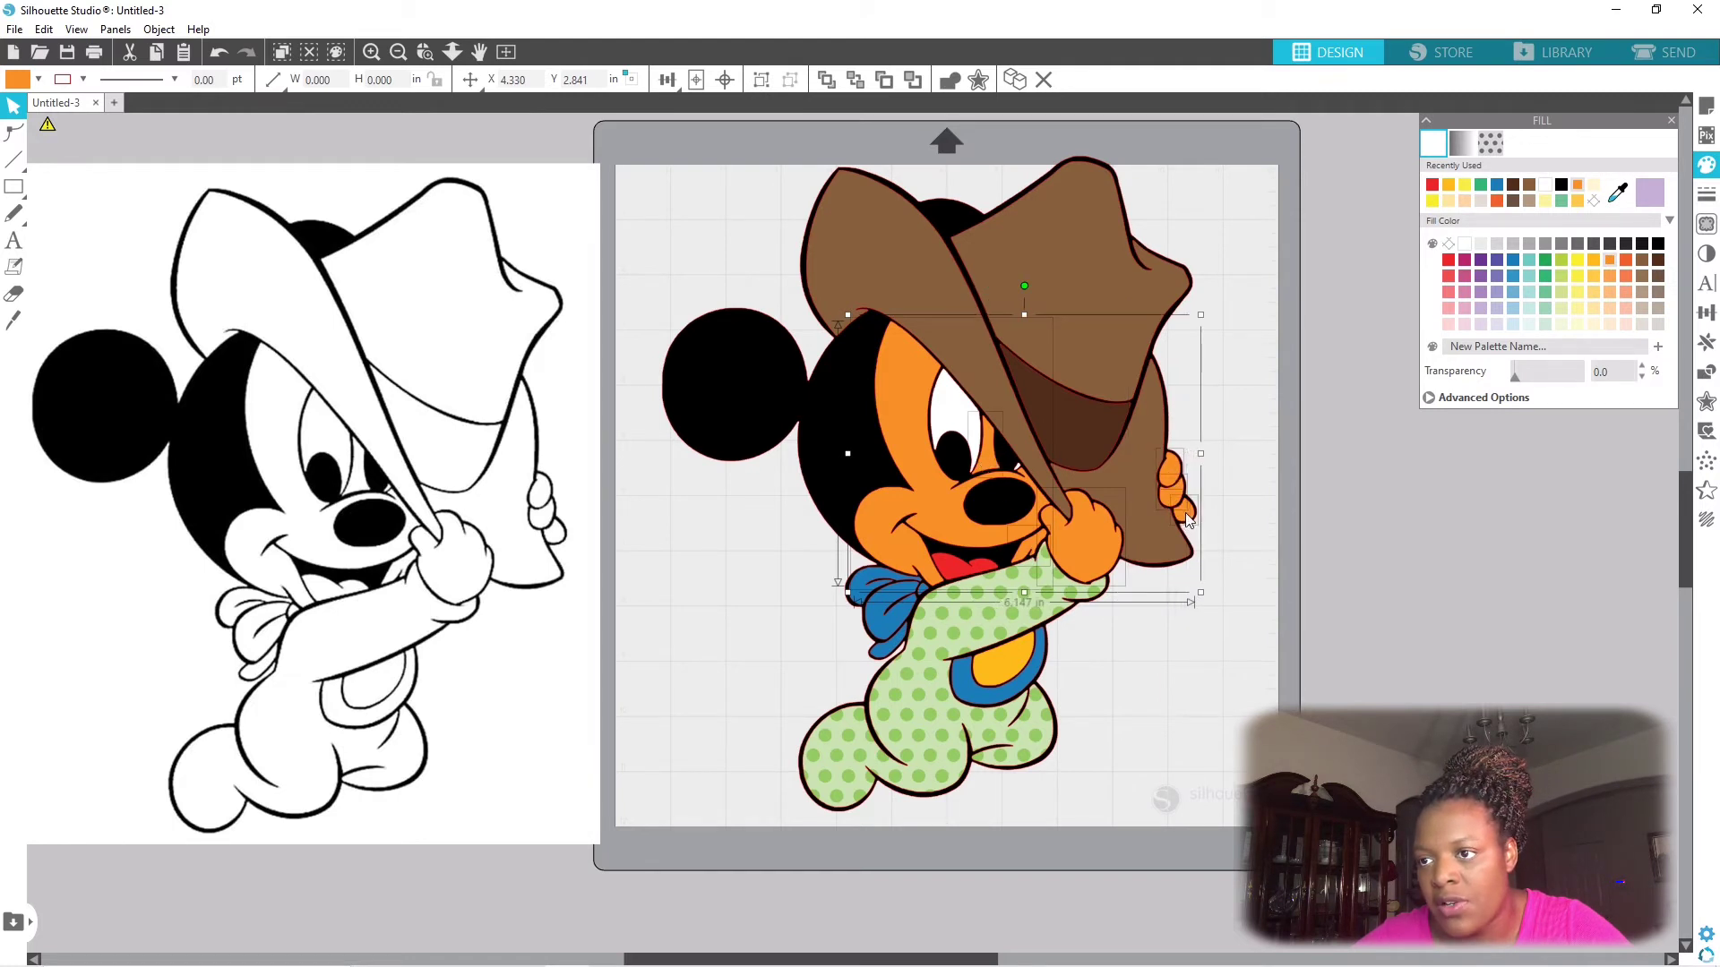
{"action": "left_click", "coordinate": [1595, 324]}
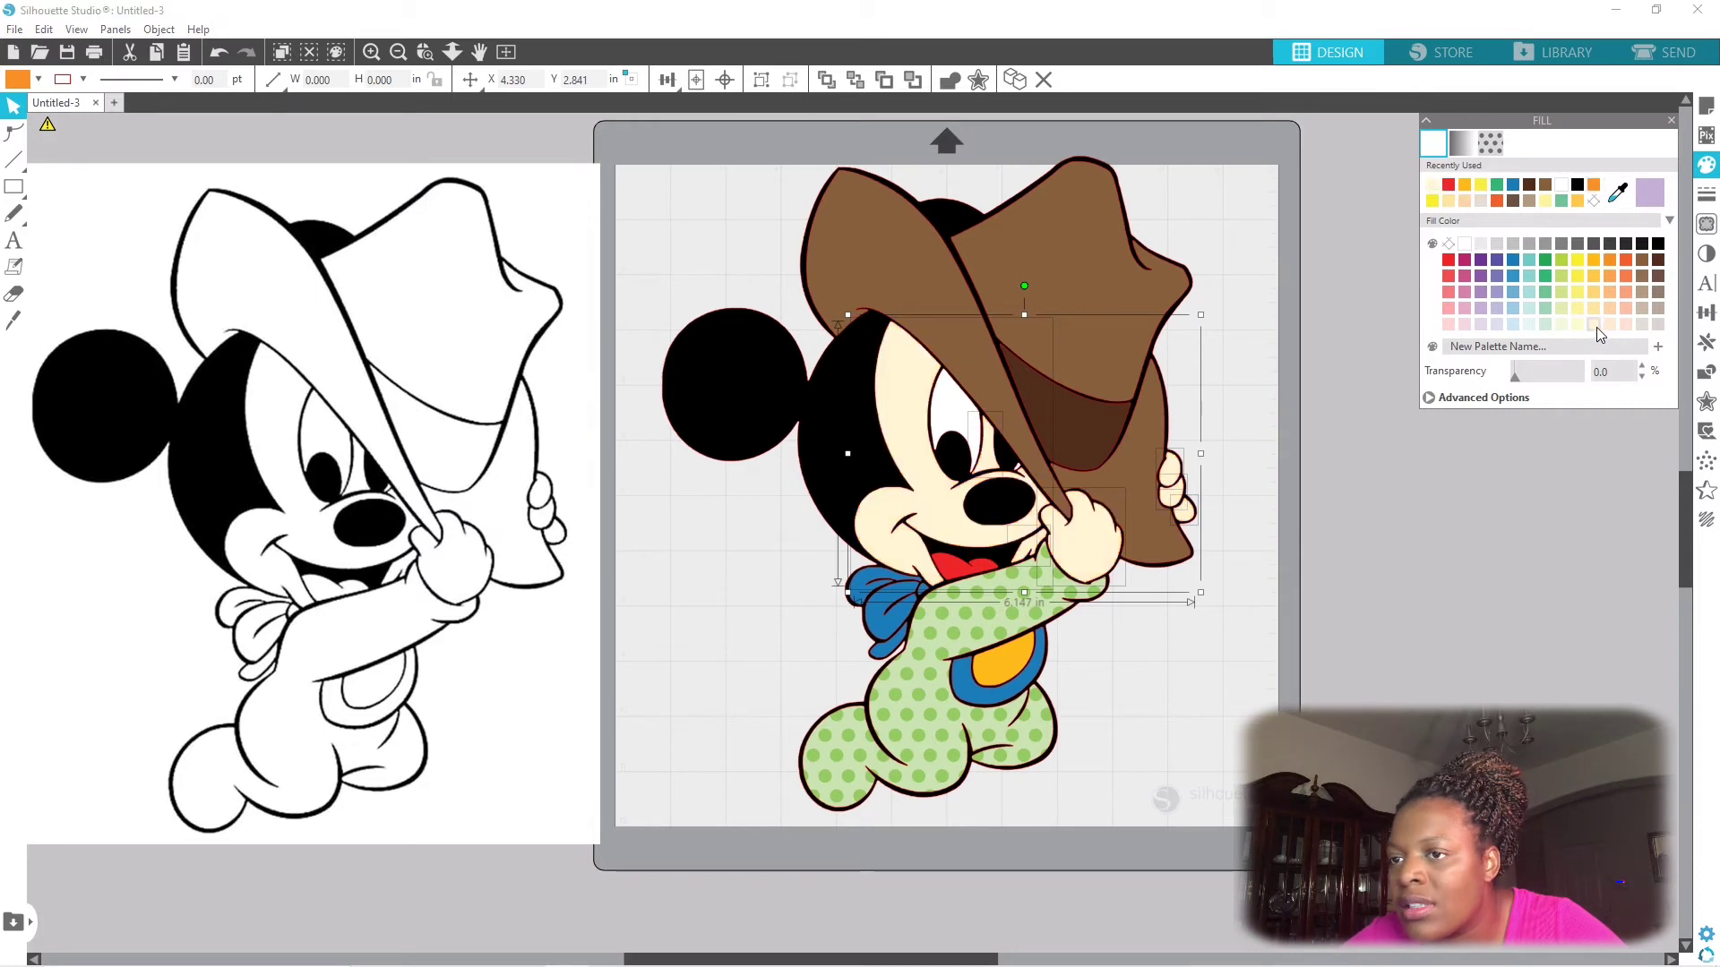
{"action": "left_click", "coordinate": [1610, 326]}
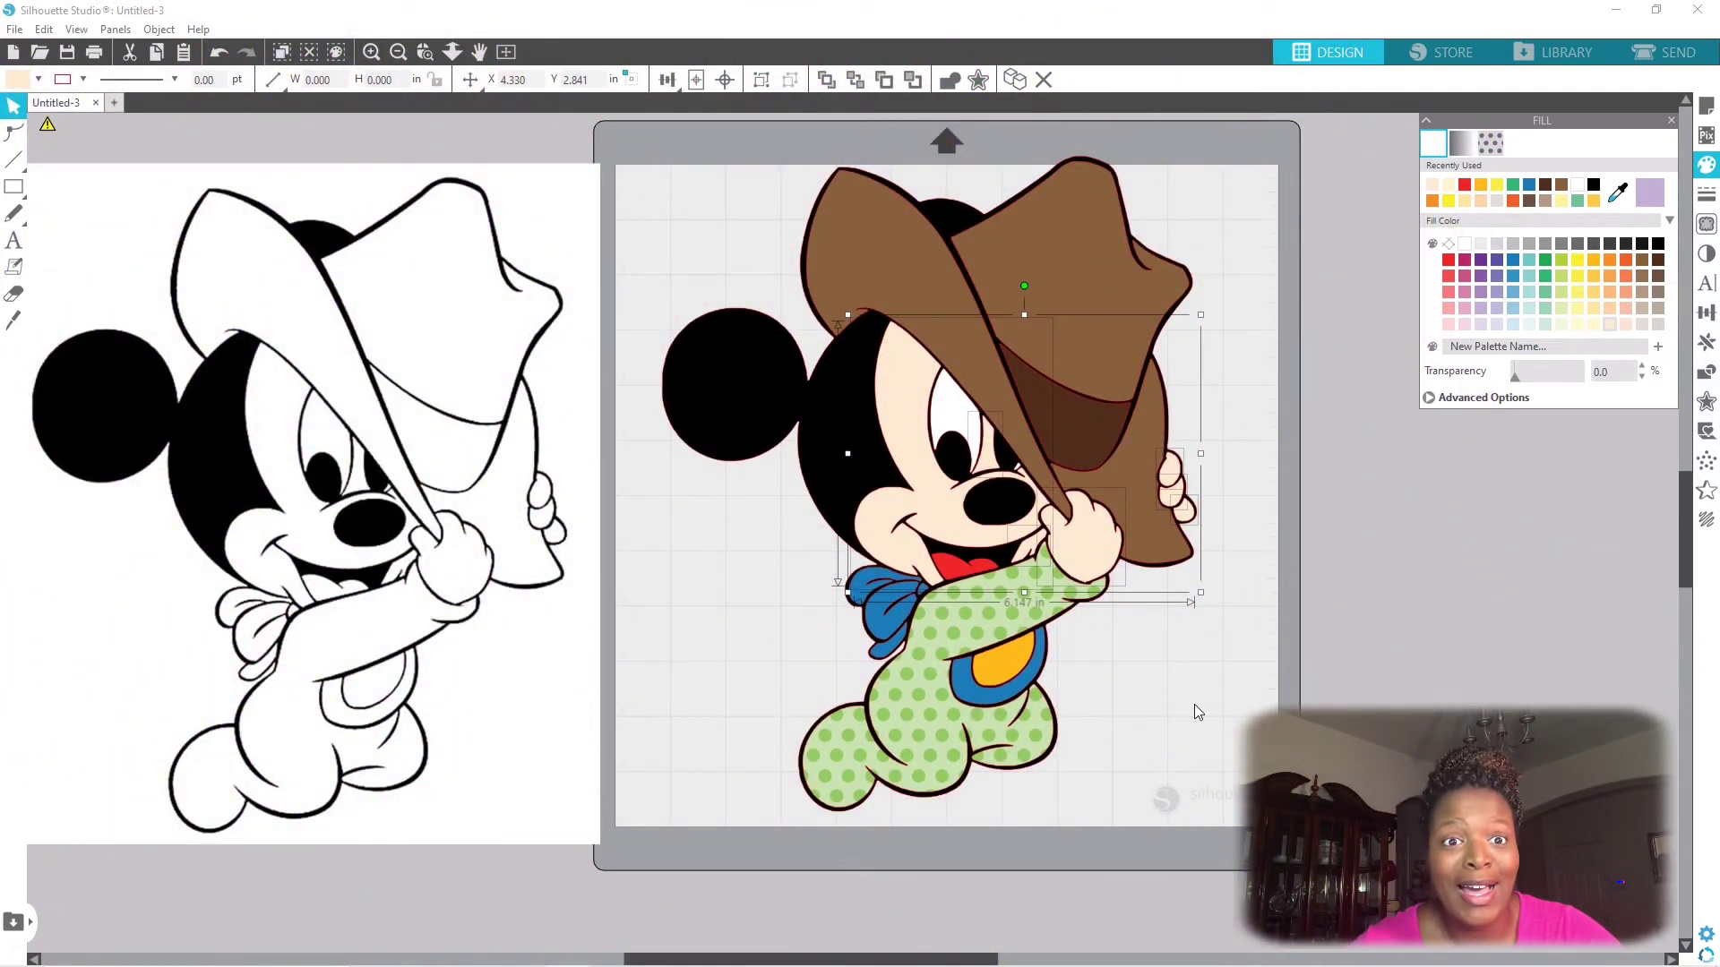
- Select both brown hat pieces and group them into one 6.950 × 7.274 in object
{"action": "left_click", "coordinate": [1192, 680]}
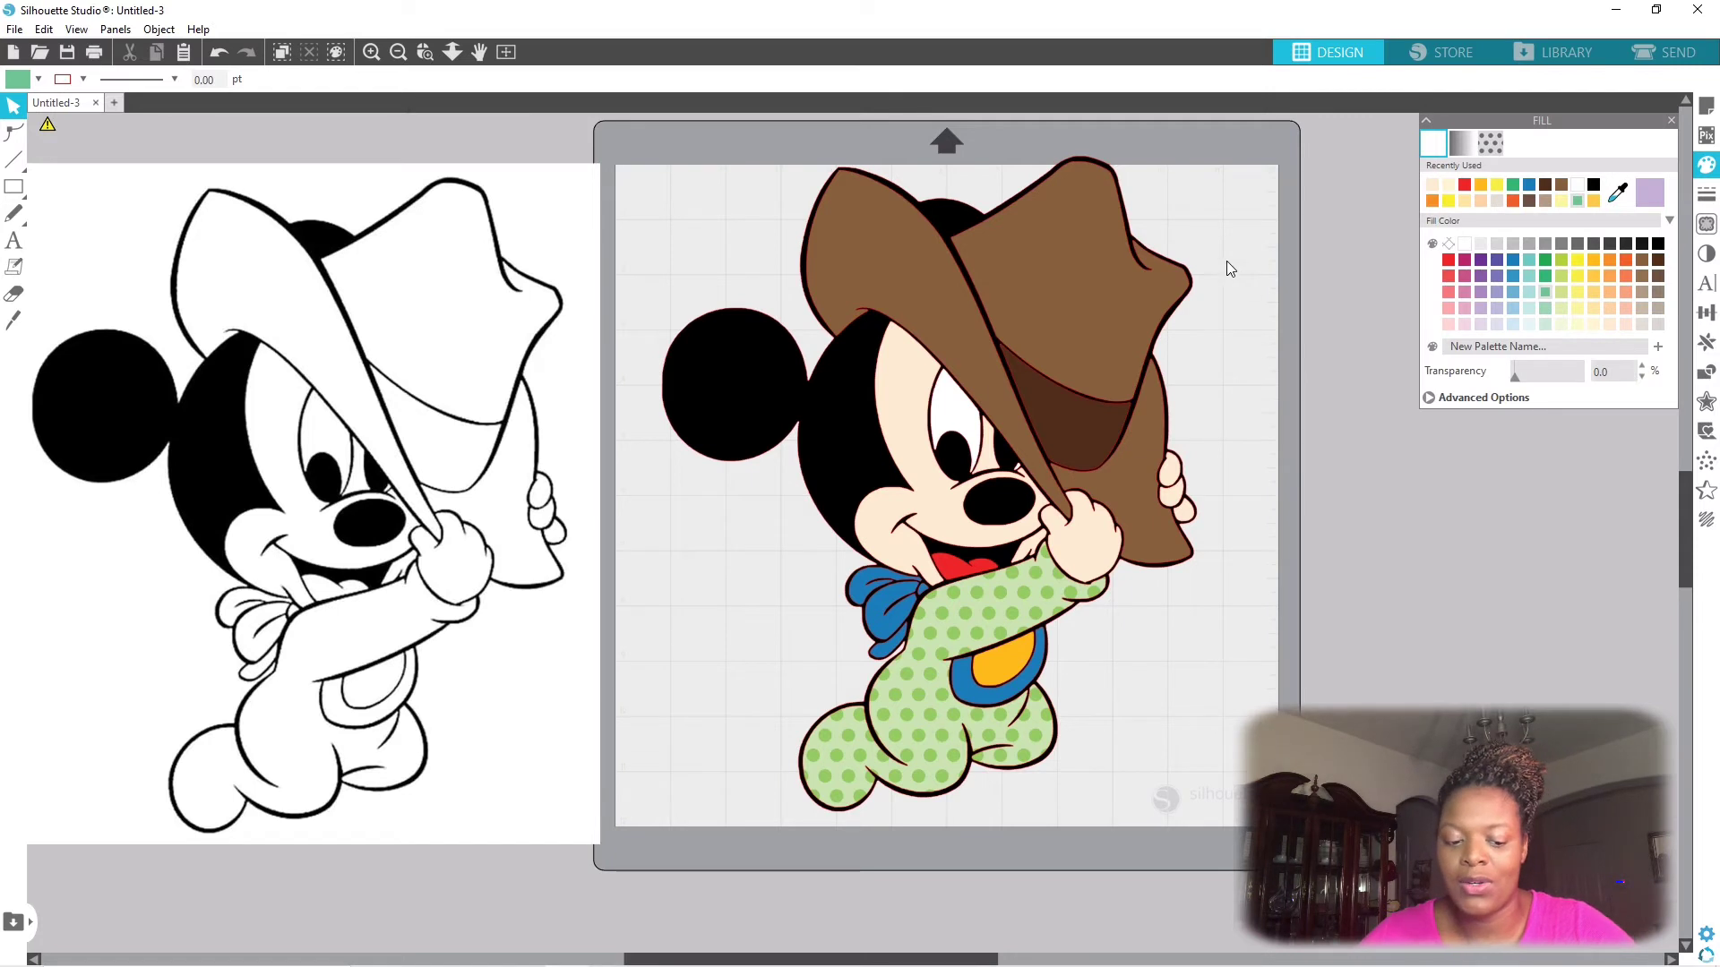
{"action": "left_click", "coordinate": [1062, 283]}
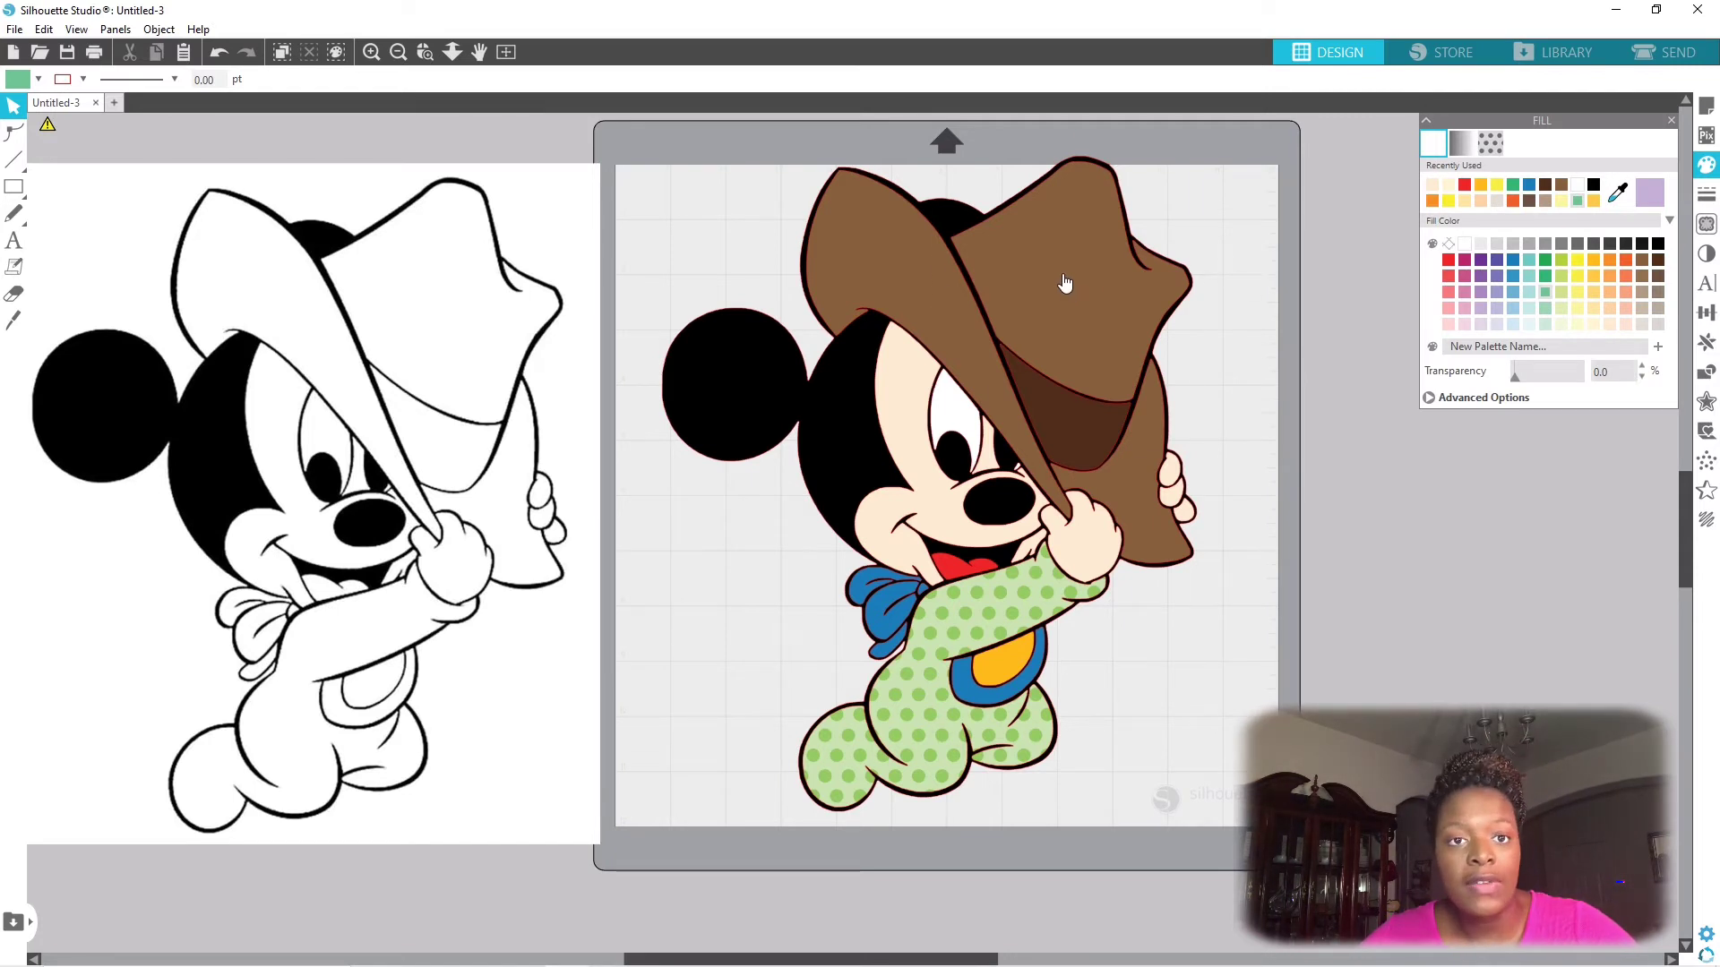
{"action": "left_click", "coordinate": [1136, 488], "text": "shift"}
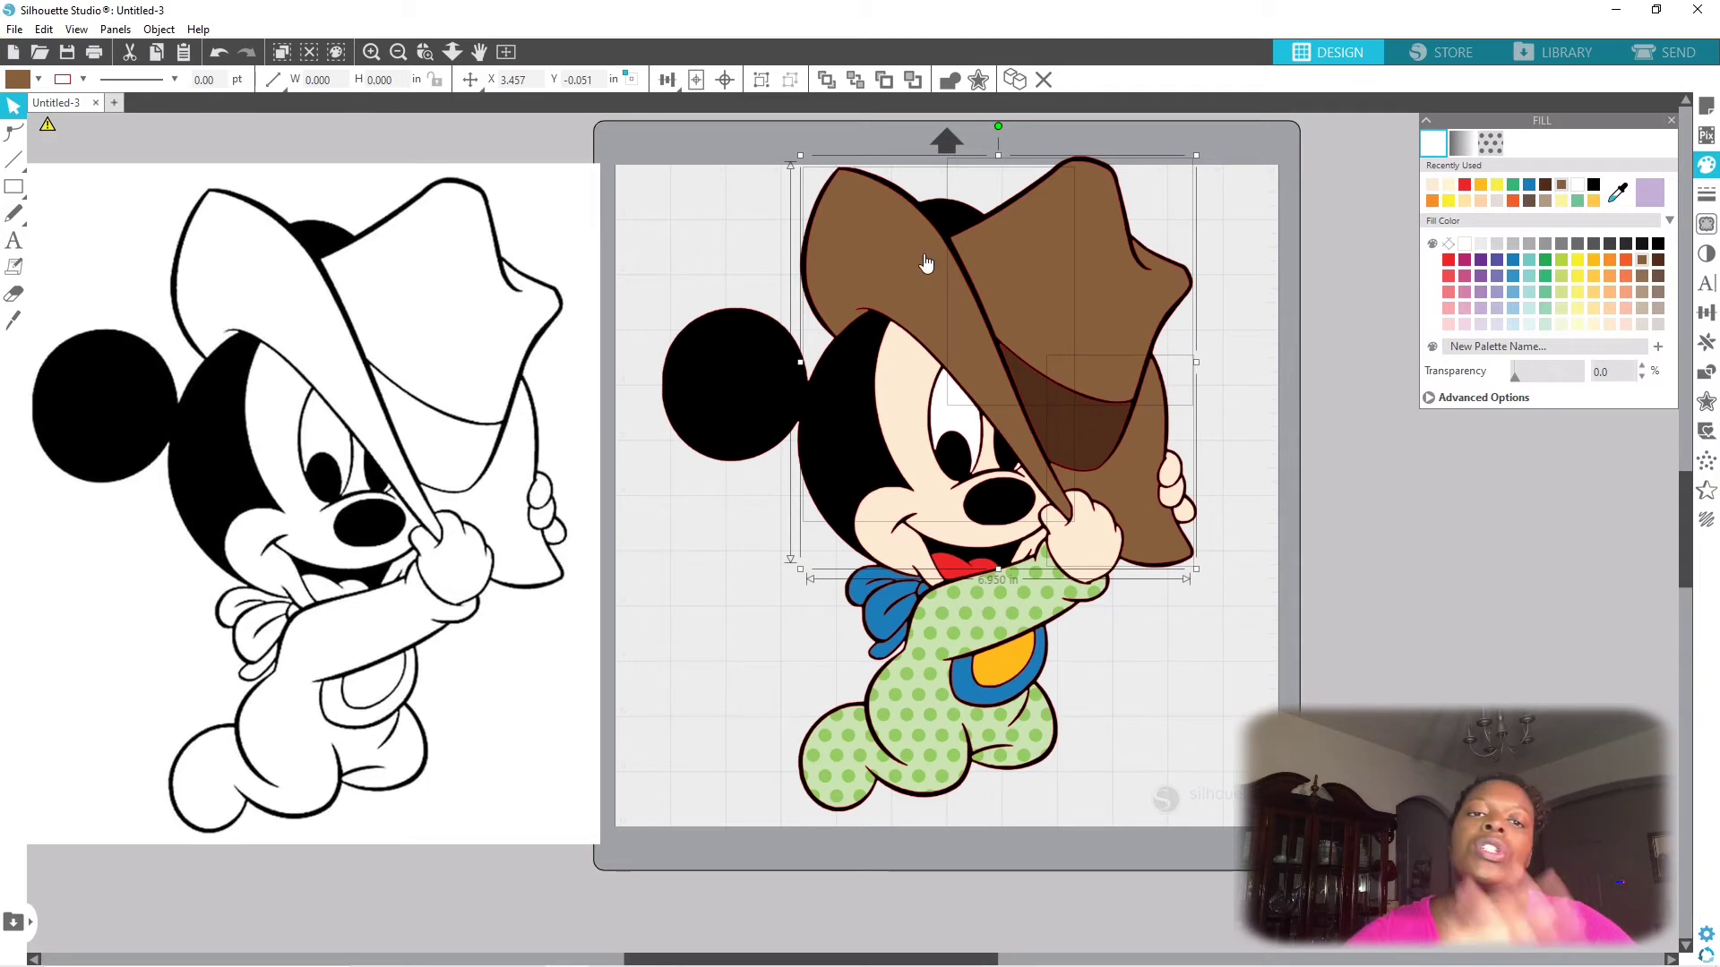
{"action": "left_click", "coordinate": [761, 80]}
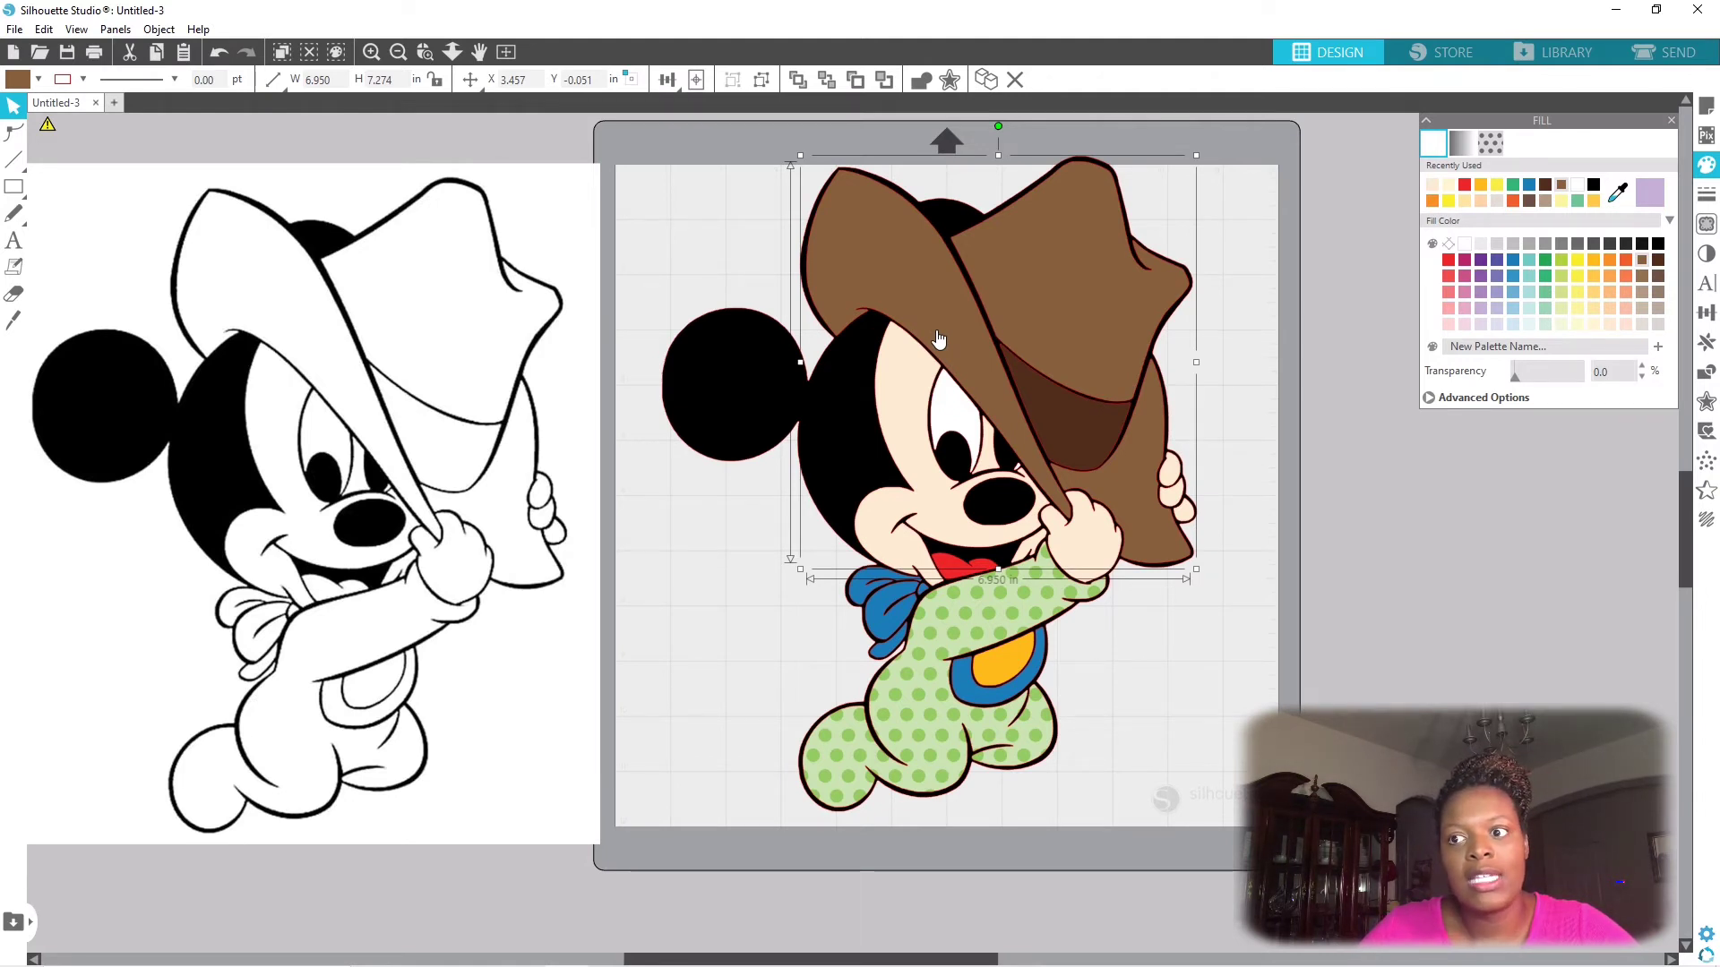
- Use Select by Color in By Fill mode to select every RGB(27,124,184) blue piece
{"action": "left_click", "coordinate": [337, 52]}
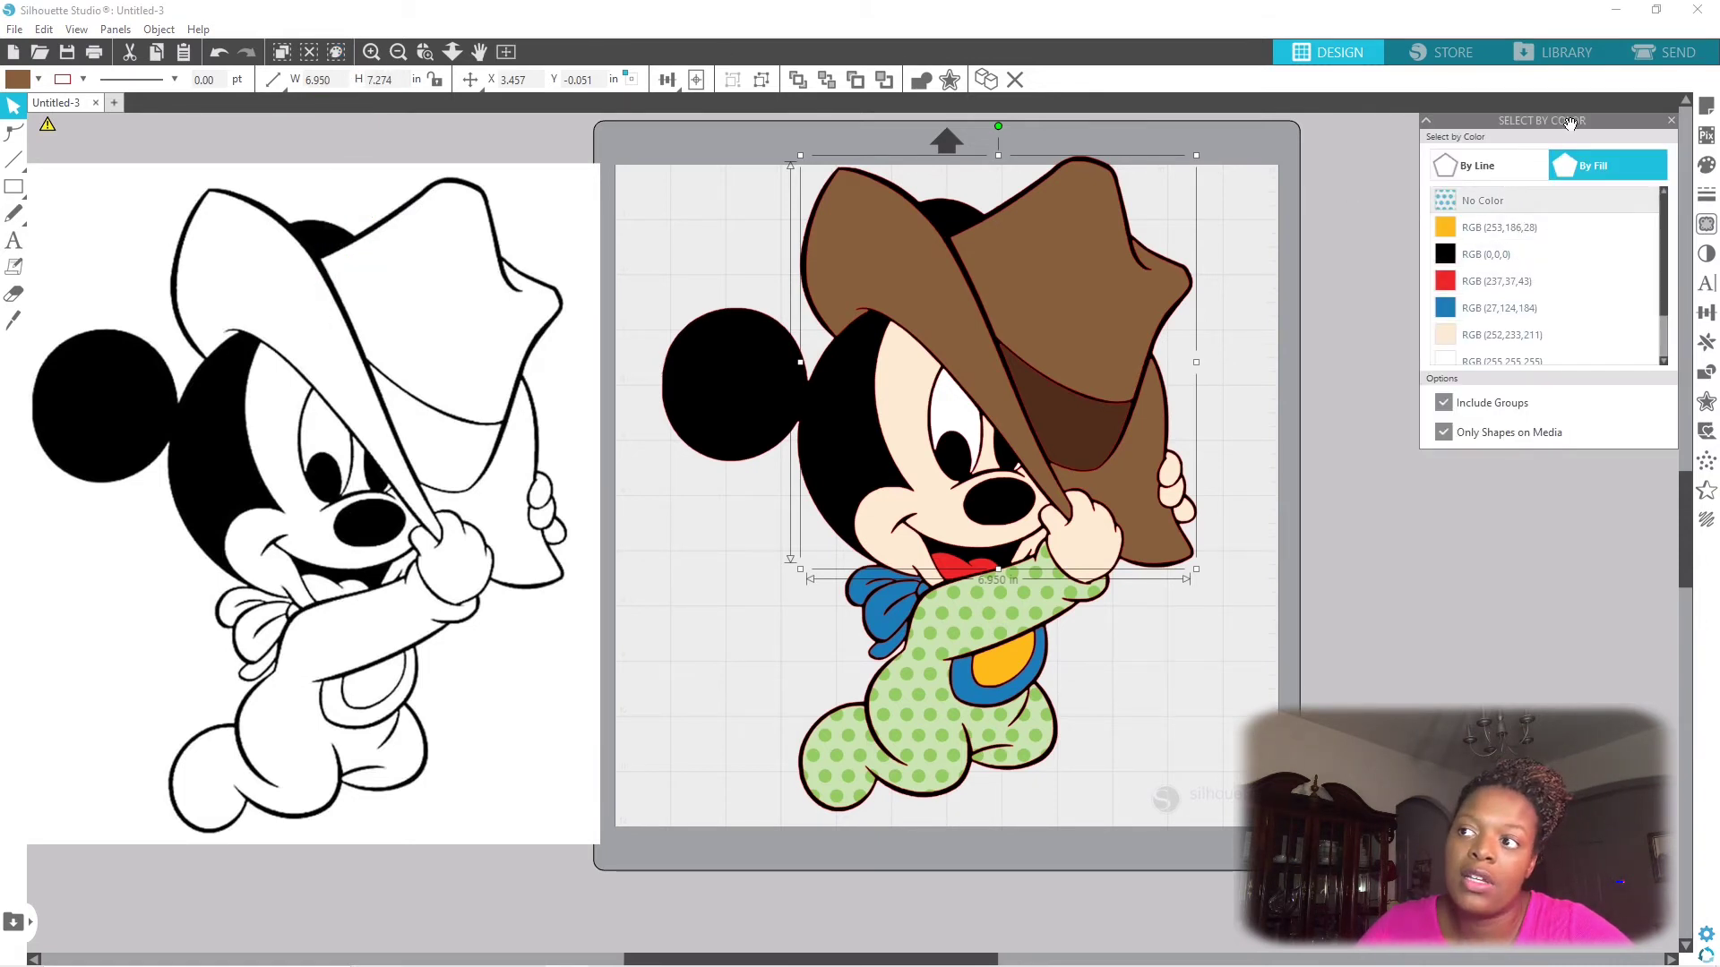
{"action": "left_click", "coordinate": [1514, 168]}
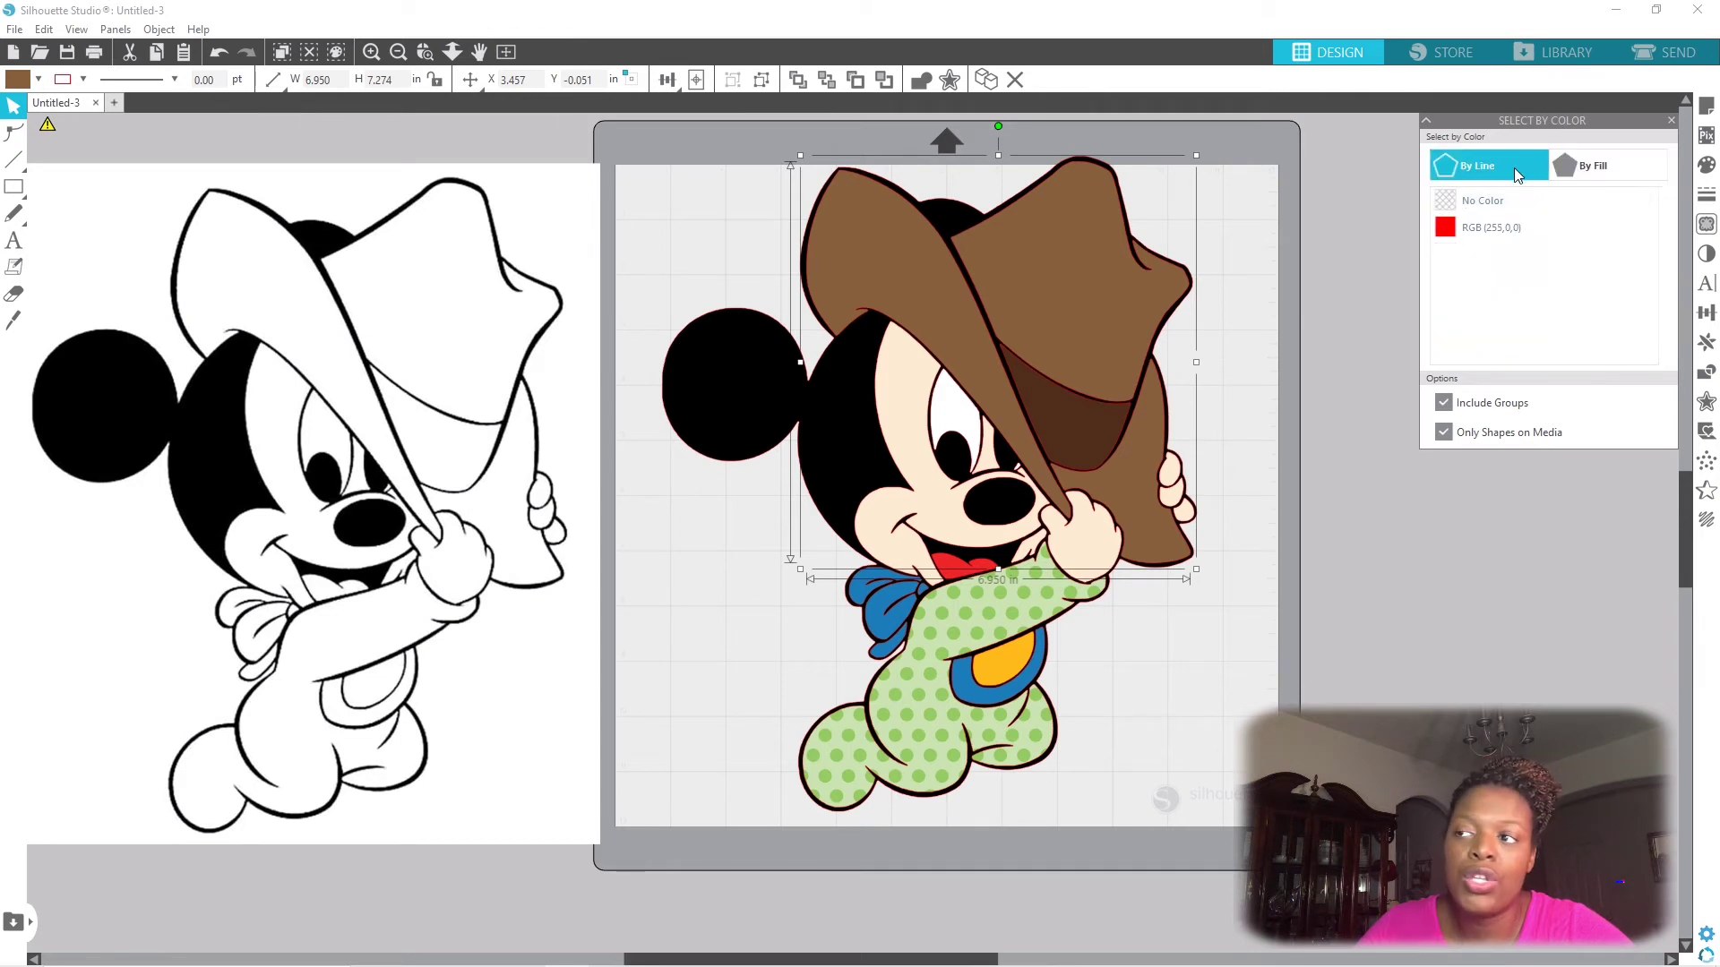
{"action": "left_click", "coordinate": [1606, 167]}
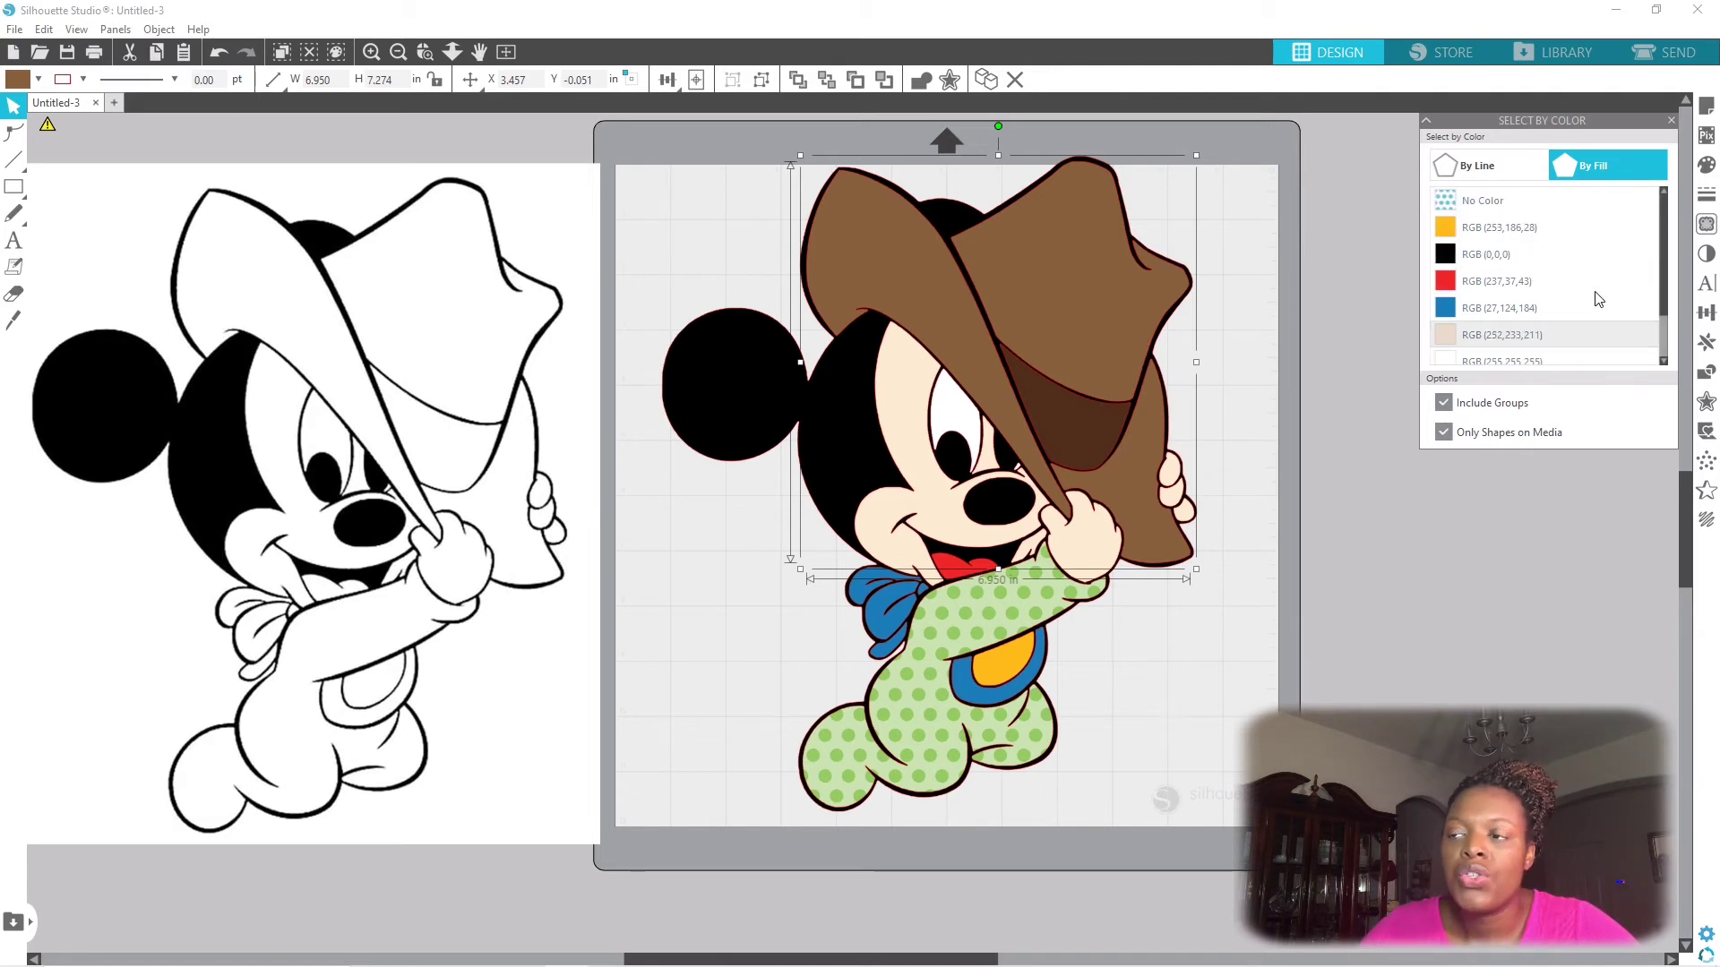
{"action": "left_click", "coordinate": [1555, 307]}
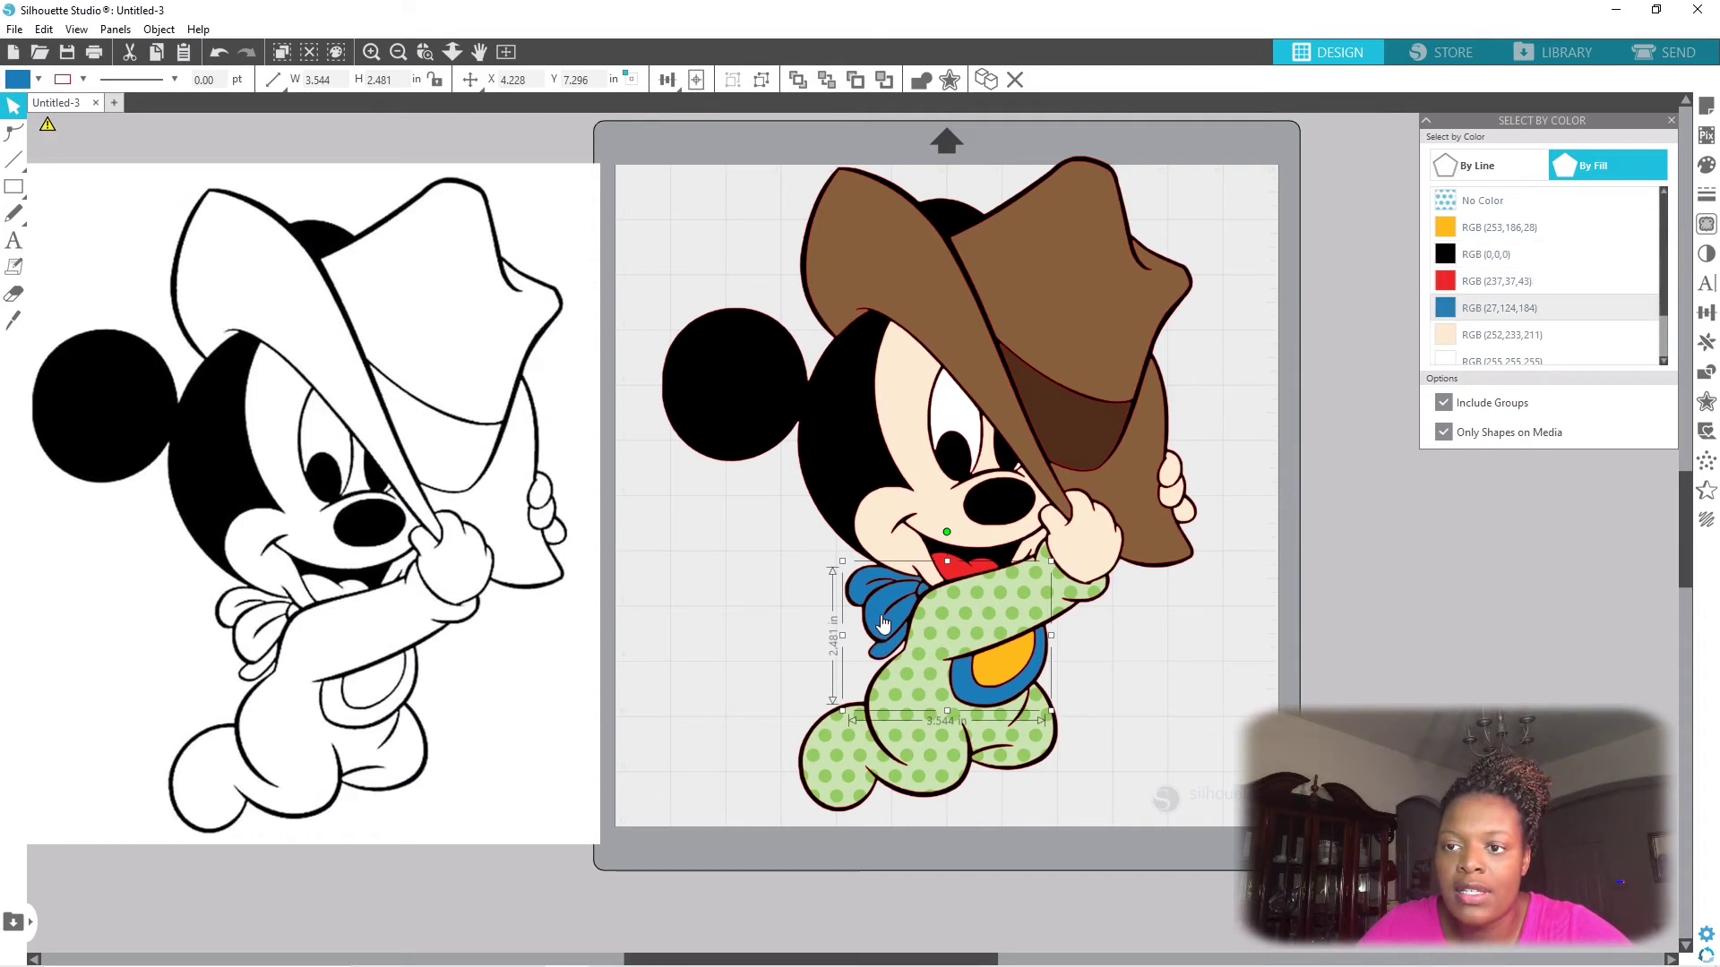
- Select all RGB(255,255,255) white eye pieces by colour and group them
{"action": "left_click_drag", "start_coordinate": [882, 622], "coordinate": [620, 608]}
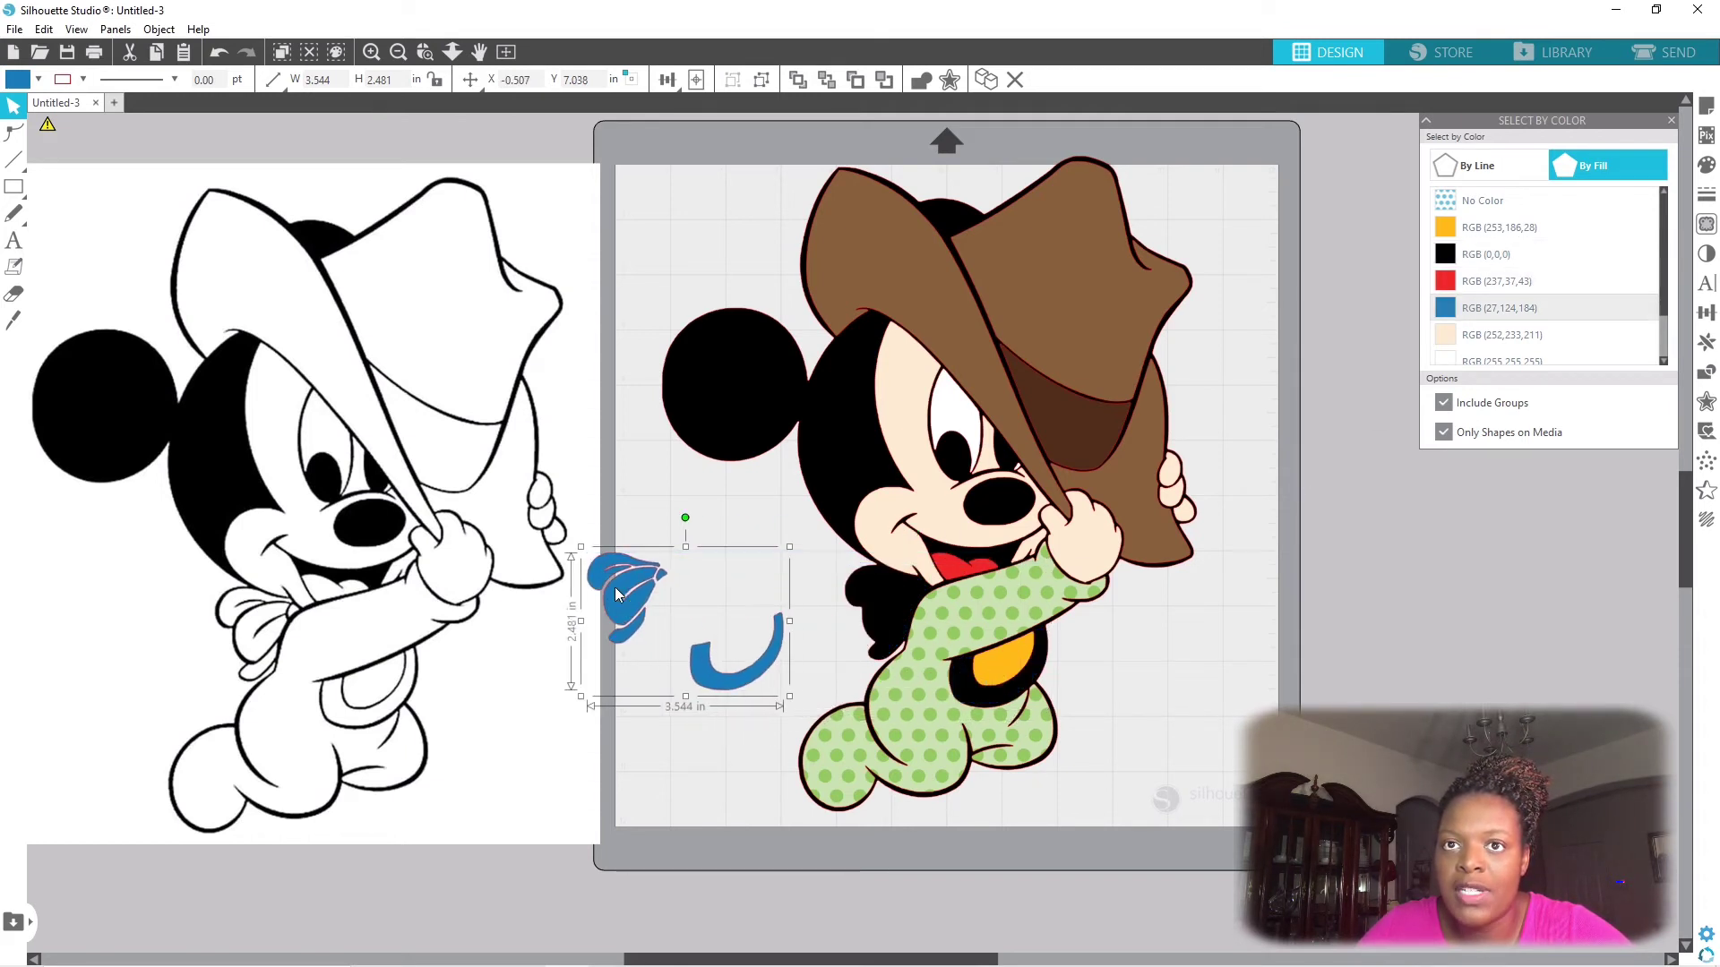
{"action": "left_click", "coordinate": [220, 53]}
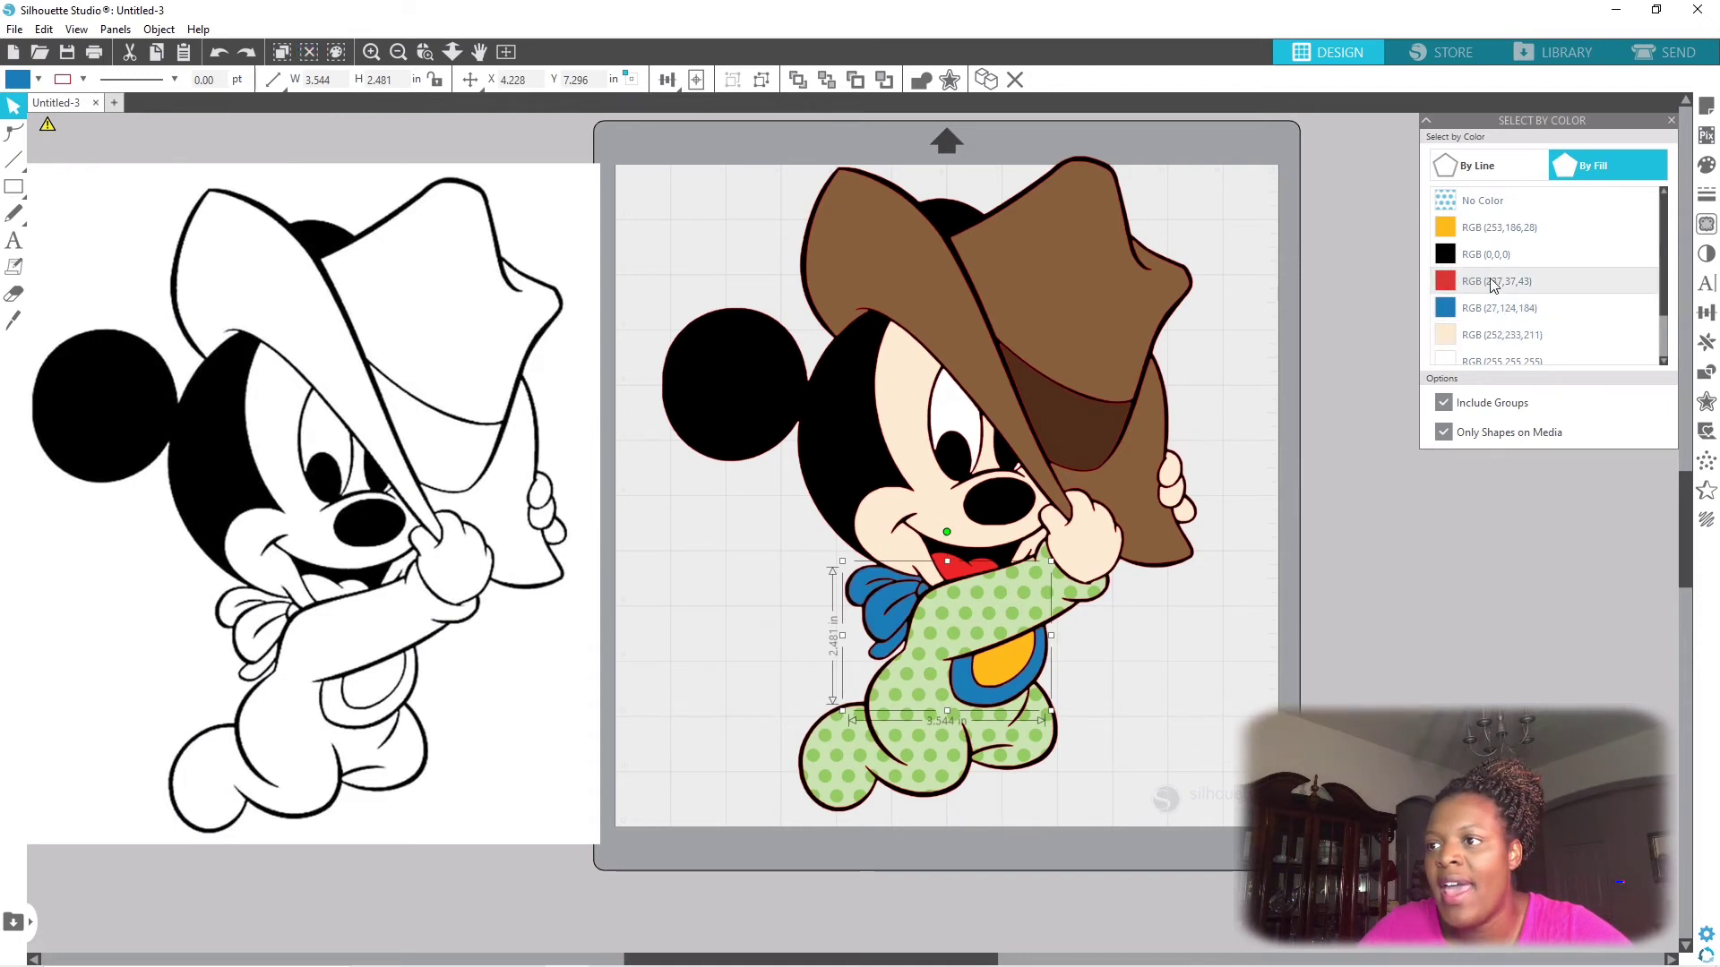
{"action": "left_click", "coordinate": [1505, 359]}
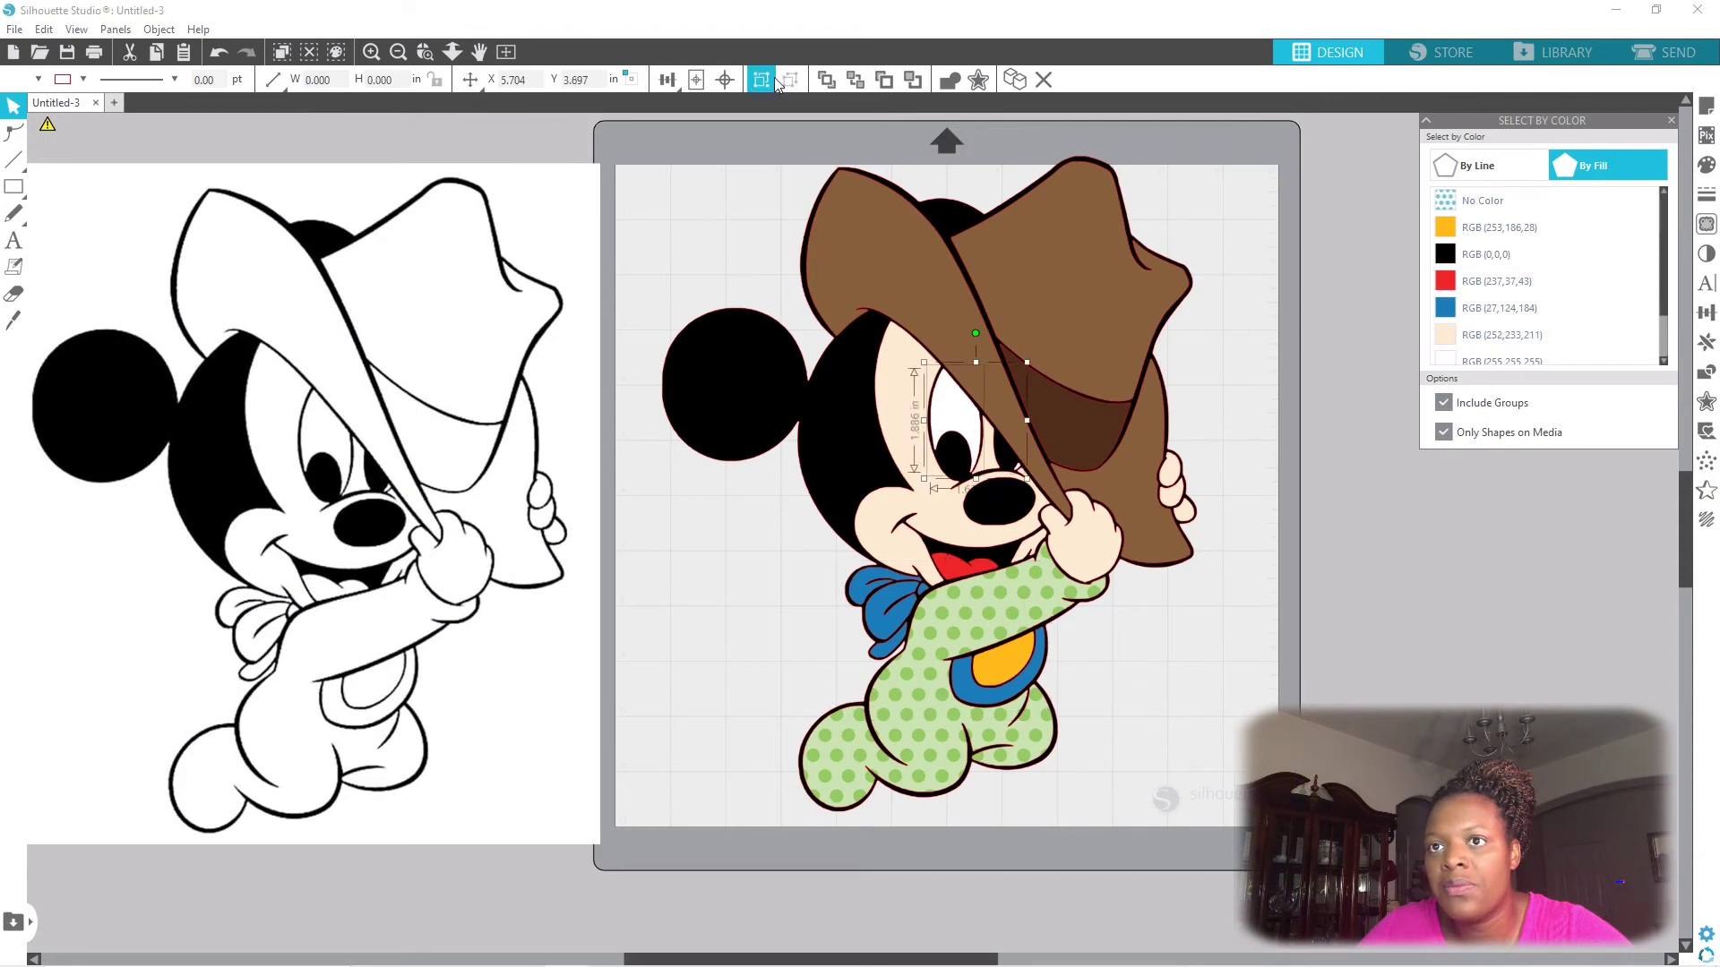
{"action": "left_click", "coordinate": [771, 79]}
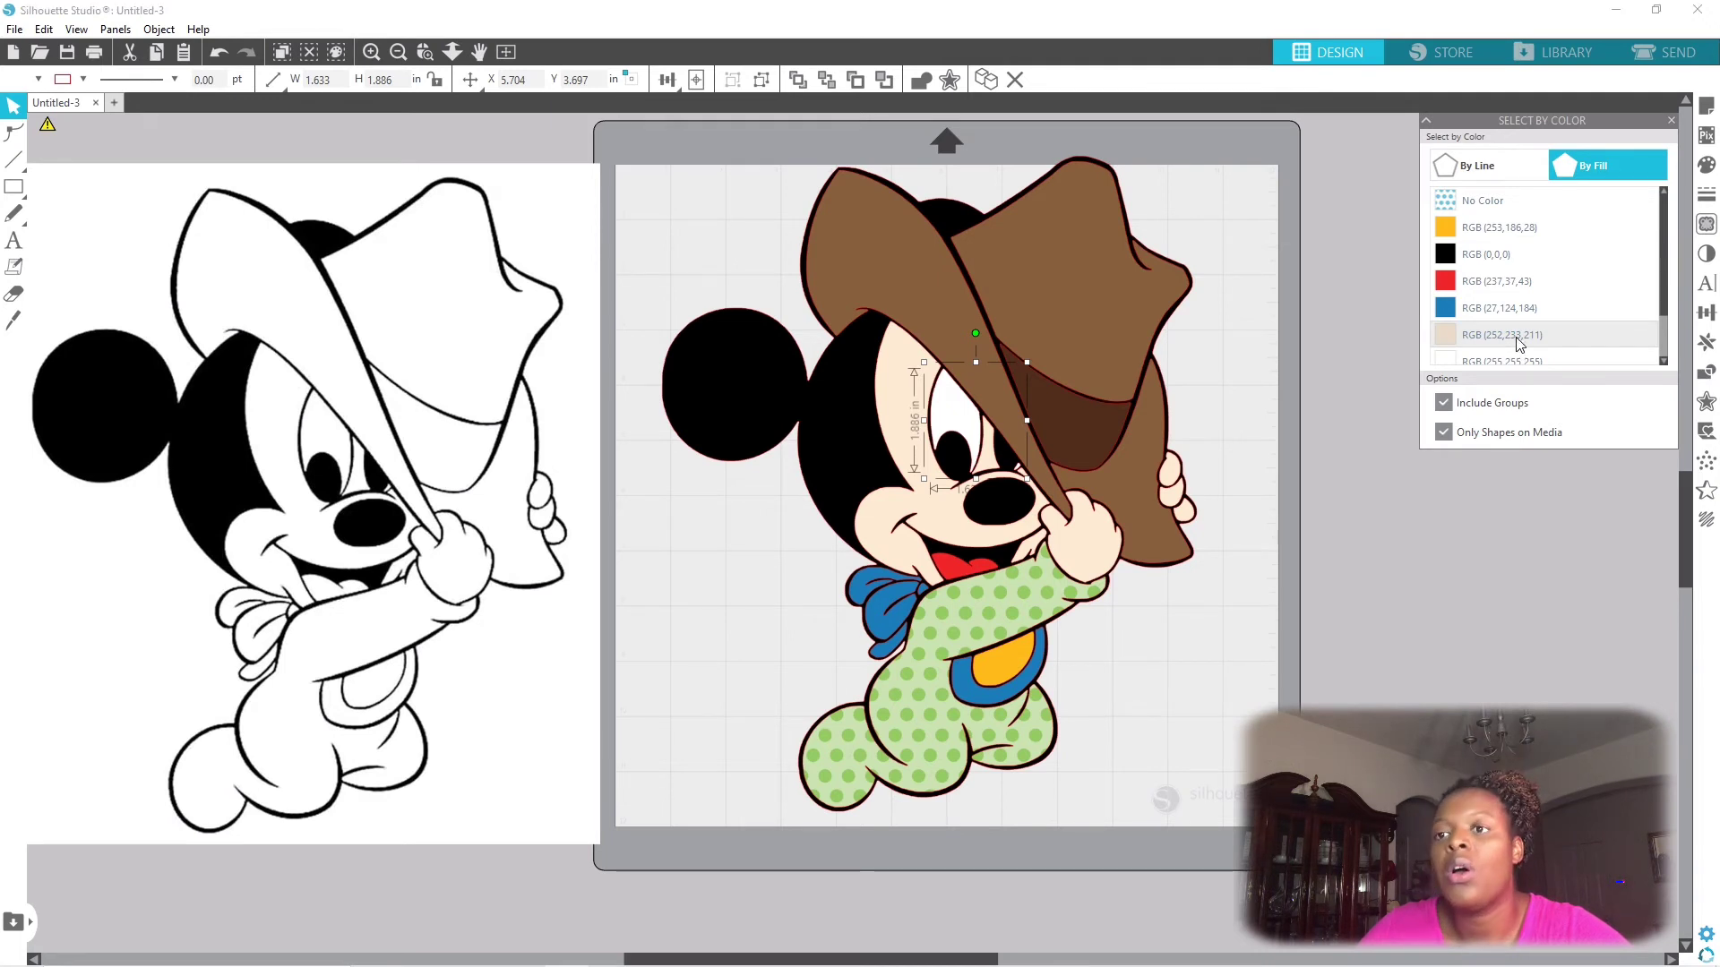
{"action": "left_click", "coordinate": [1514, 337]}
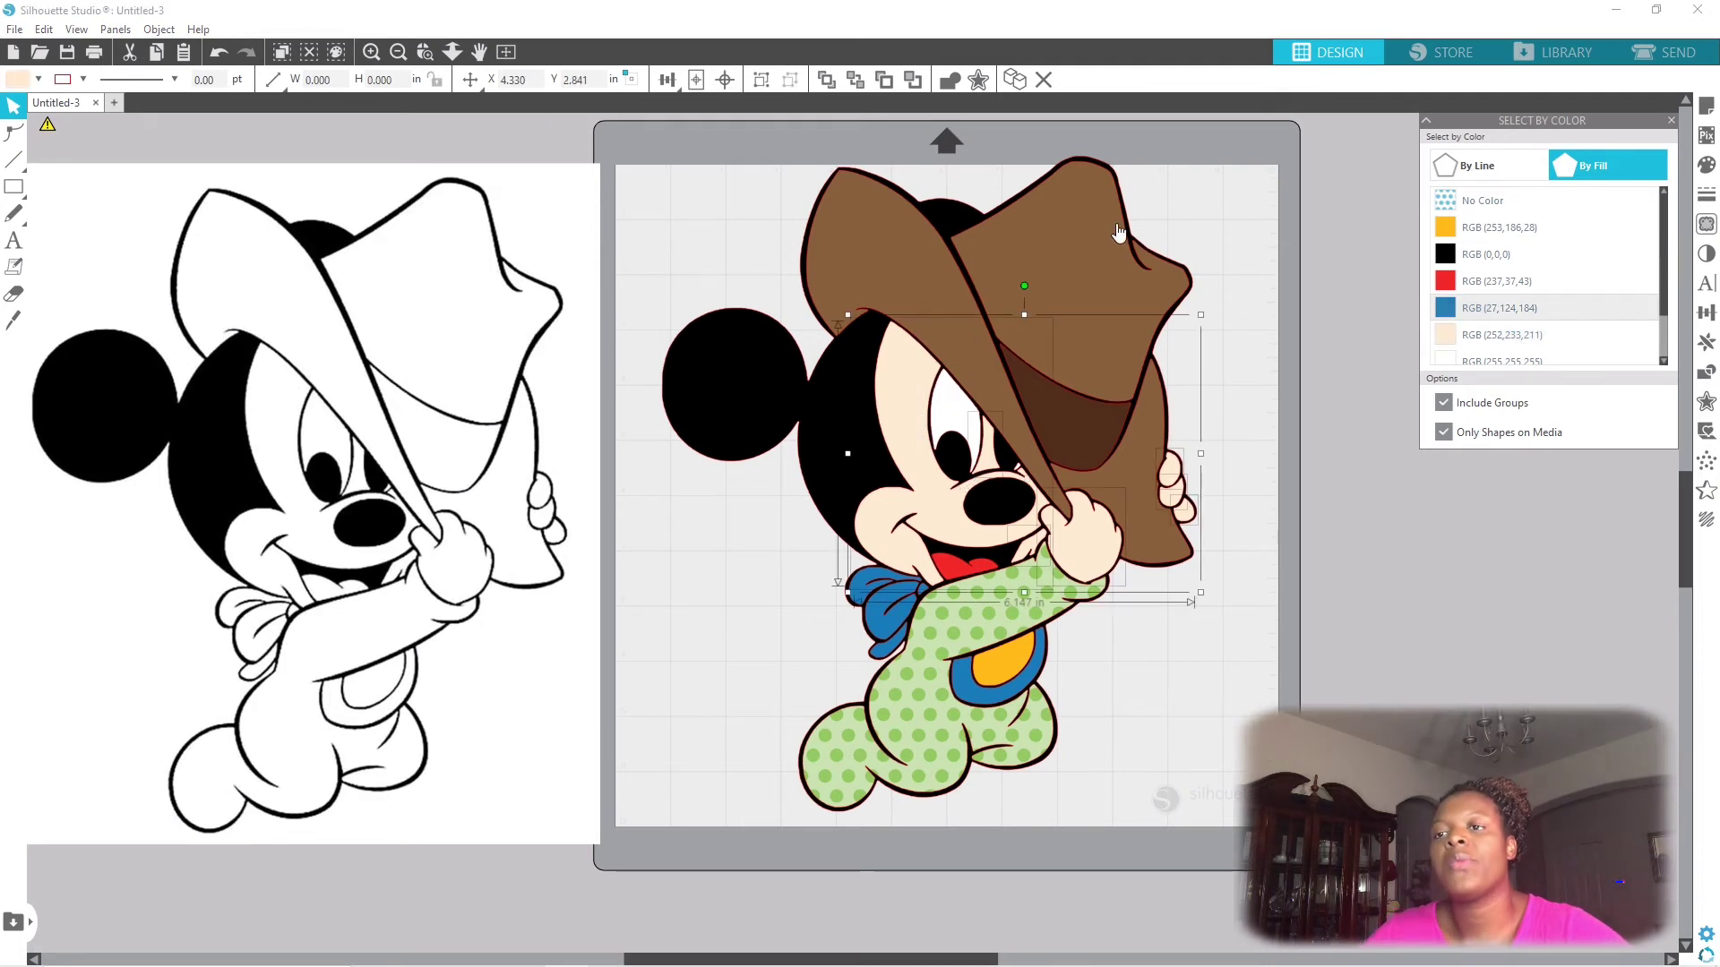
{"action": "left_click", "coordinate": [1306, 387]}
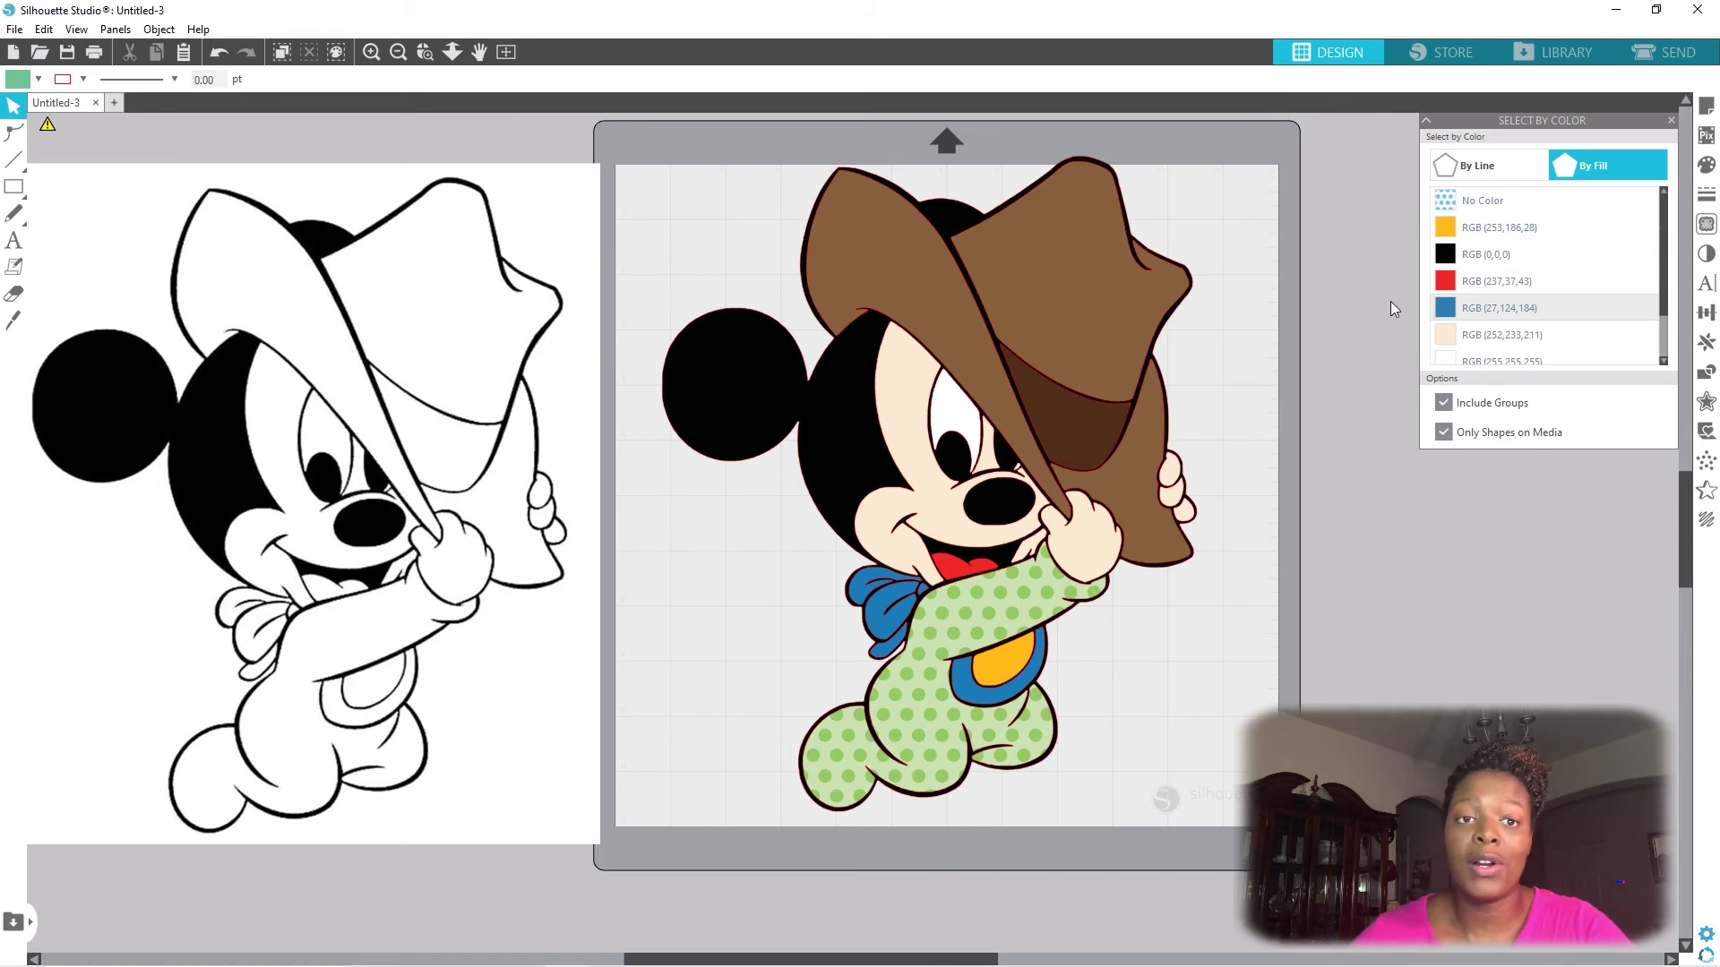
- Box-select the entire Mickey design and group it into one 9.672 × 11.863 in object
{"action": "left_click", "coordinate": [1469, 337]}
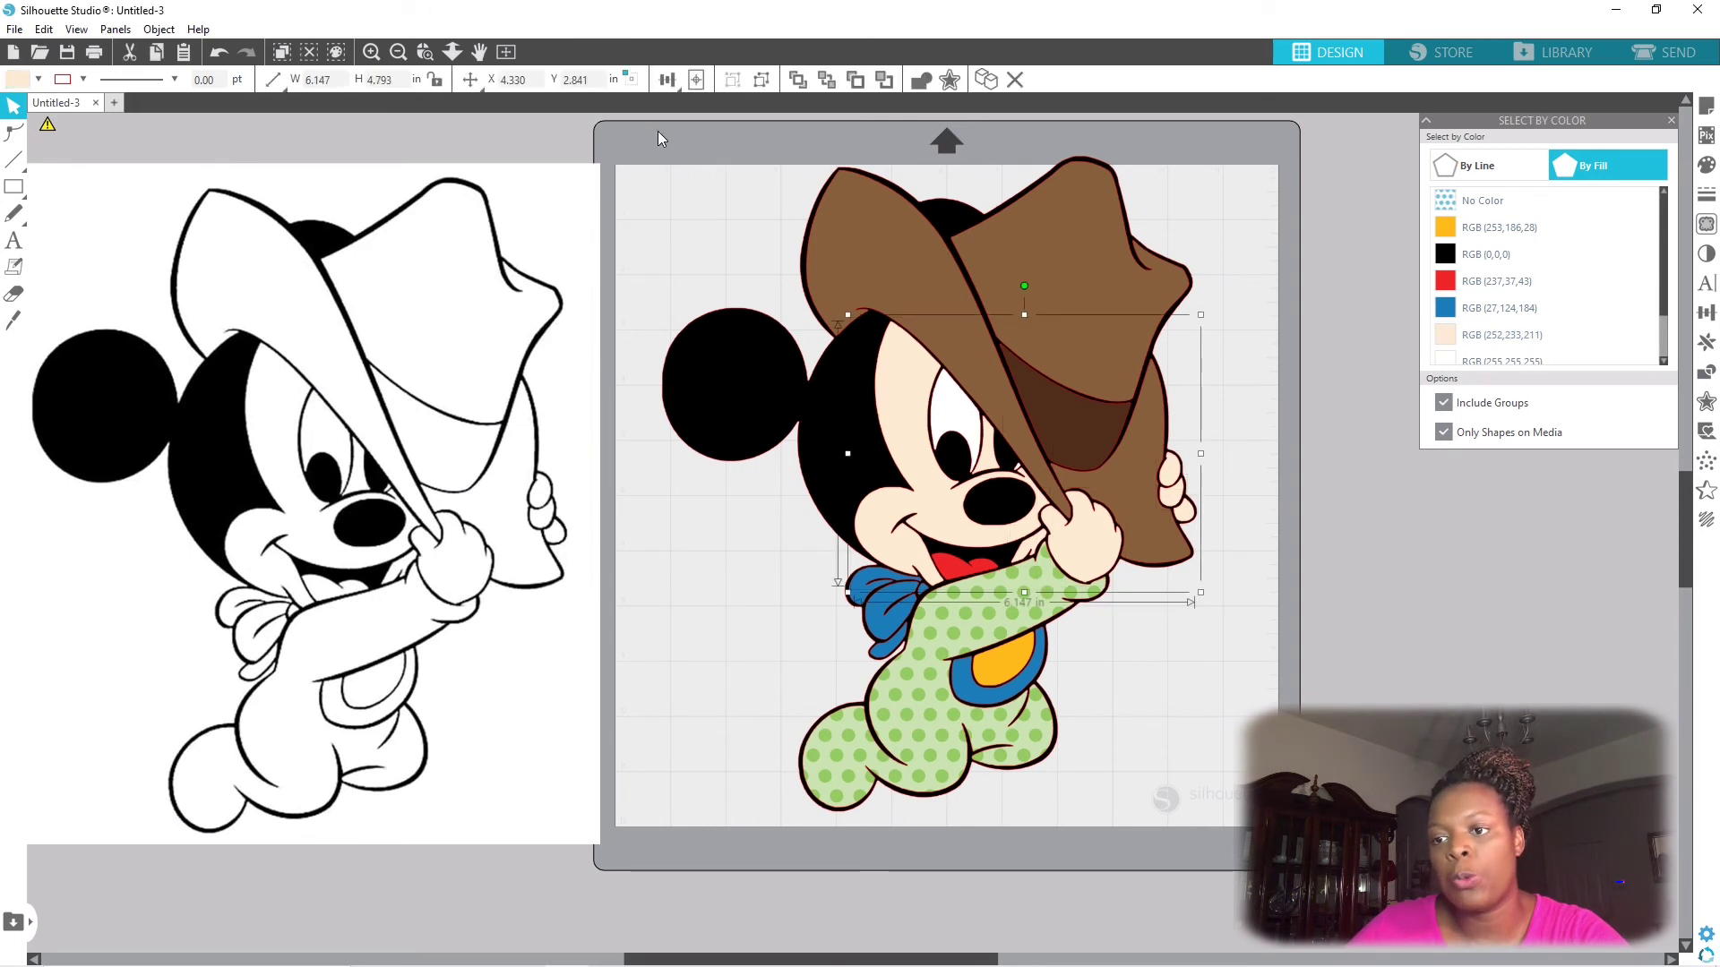
{"action": "left_click_drag", "start_coordinate": [653, 132], "coordinate": [1205, 678]}
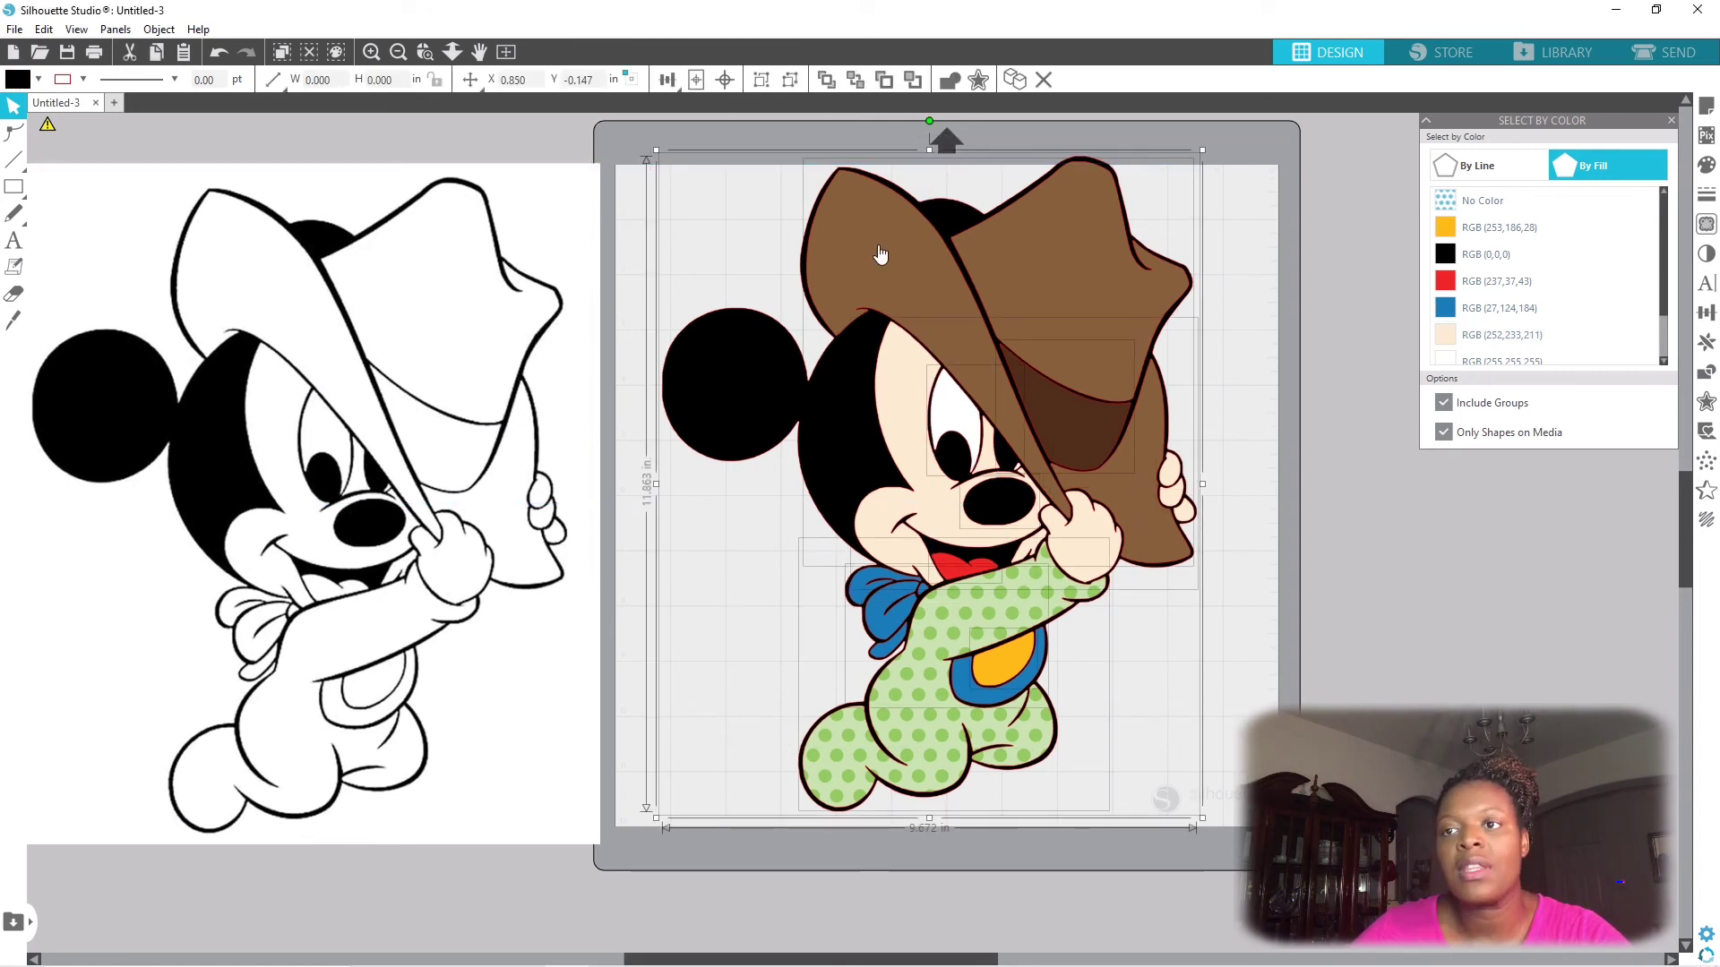
{"action": "left_click", "coordinate": [761, 80]}
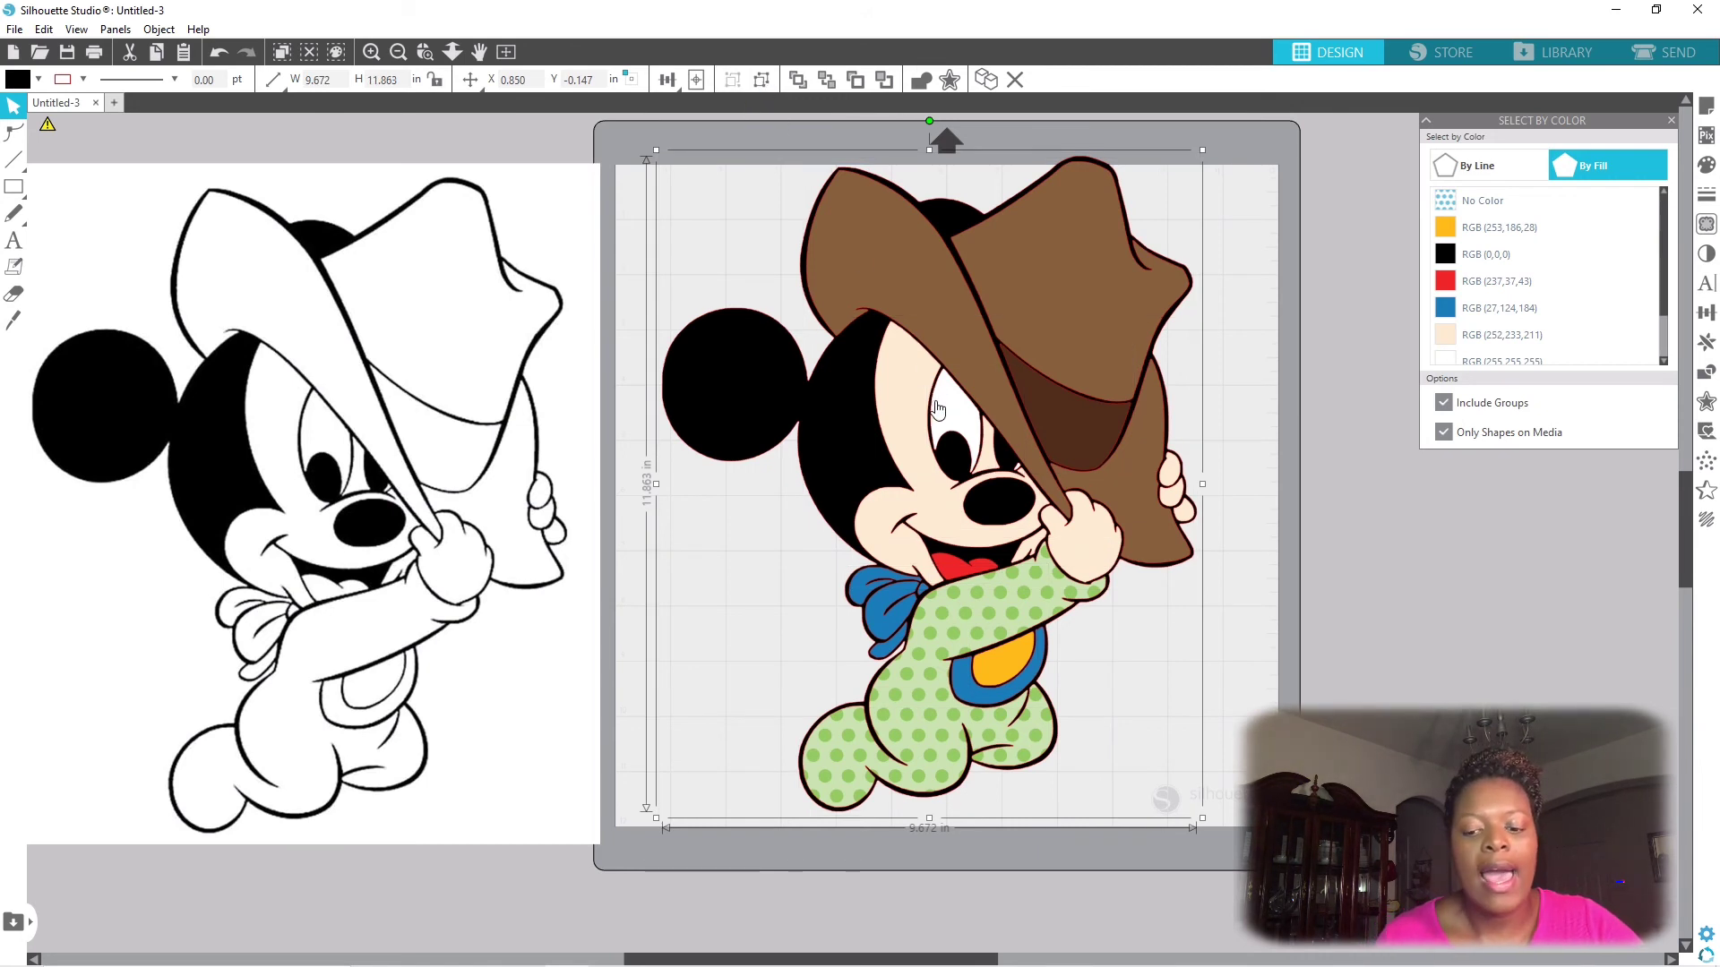